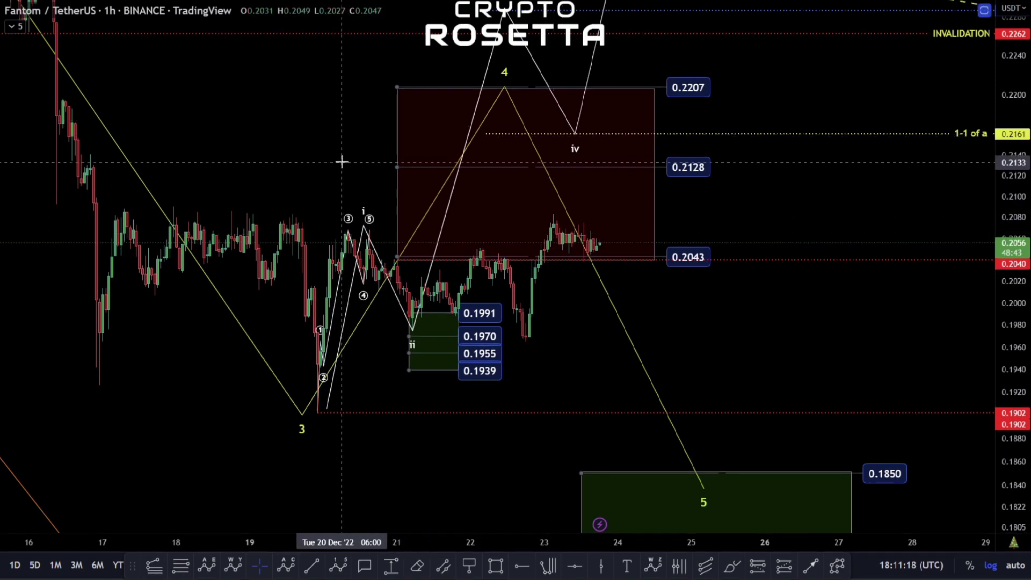
Examine the existing wave count, the red 0.2043–0.2207 zone and the green 0.1774–0.1850 target zone on the hourly chart.
scroll(340, 161, "down", 5)
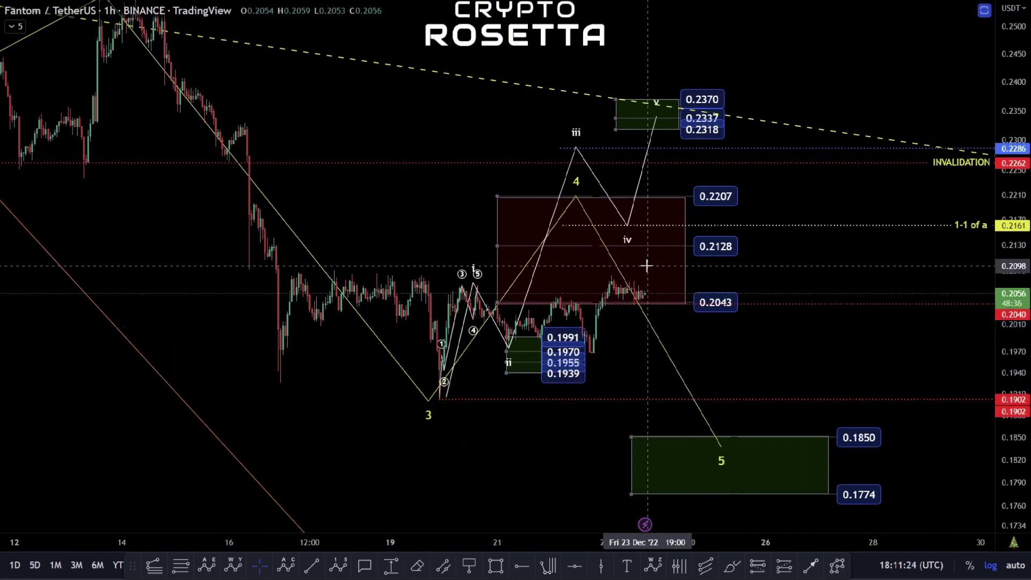
scroll(722, 360, "up", 5)
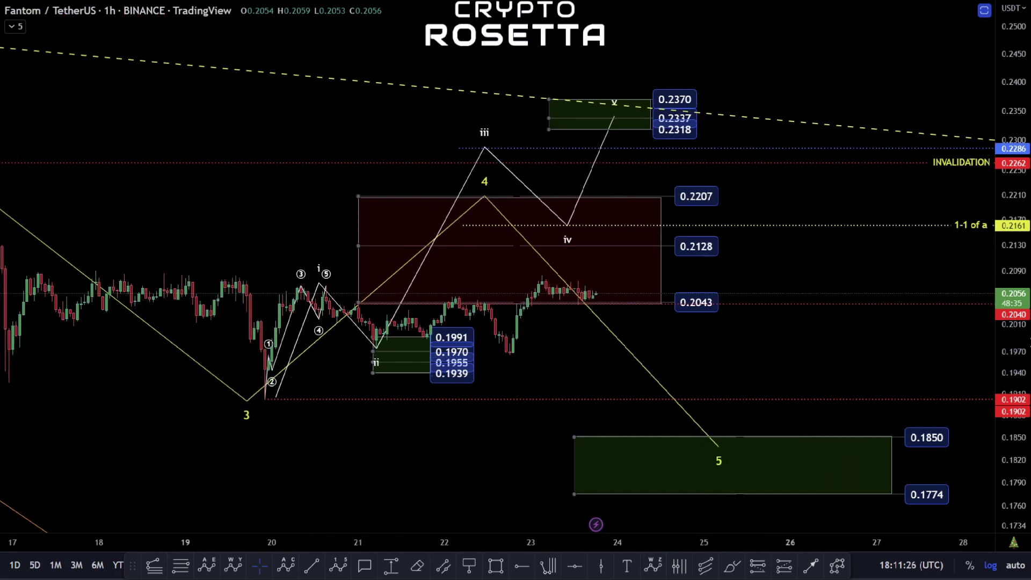
left_click_drag(650, 348, 559, 278)
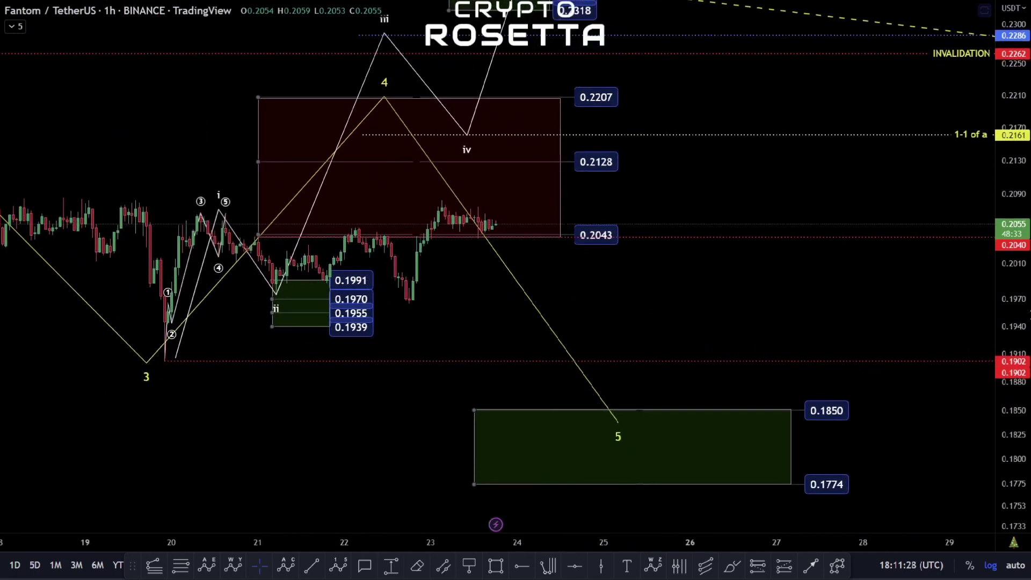
scroll(671, 299, "left", 5)
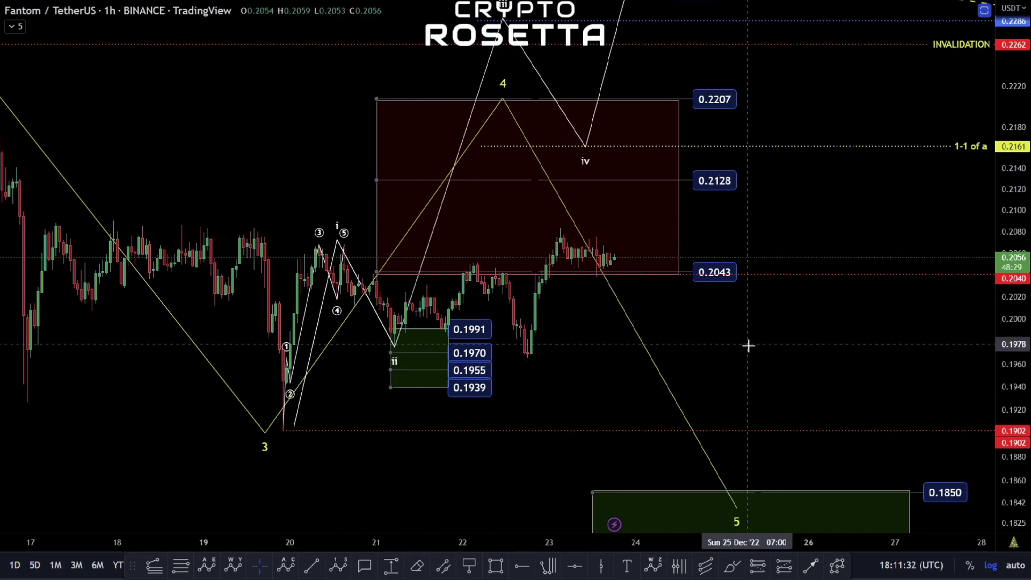
scroll(722, 286, "right", 3)
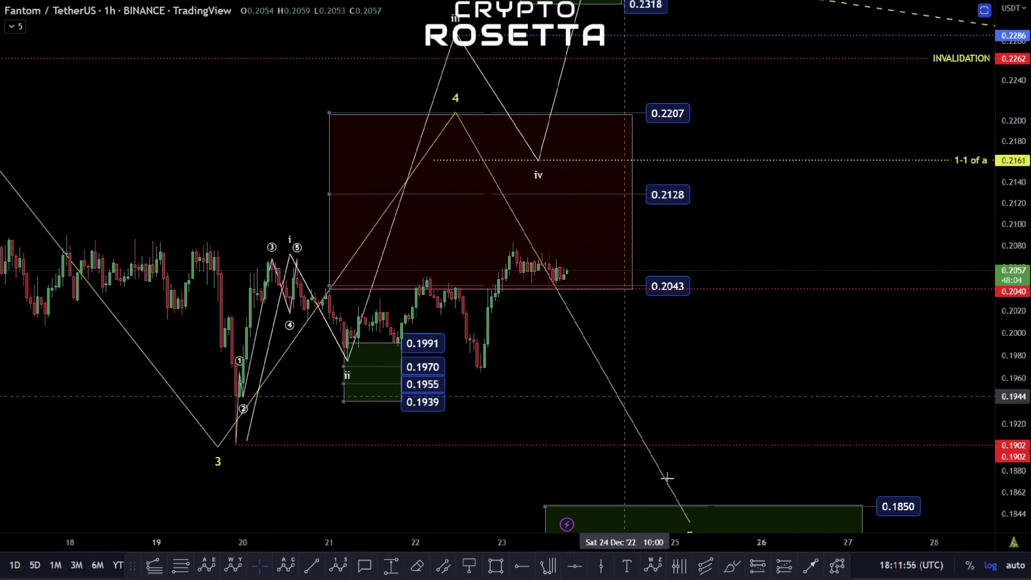
scroll(666, 395, "down", 3)
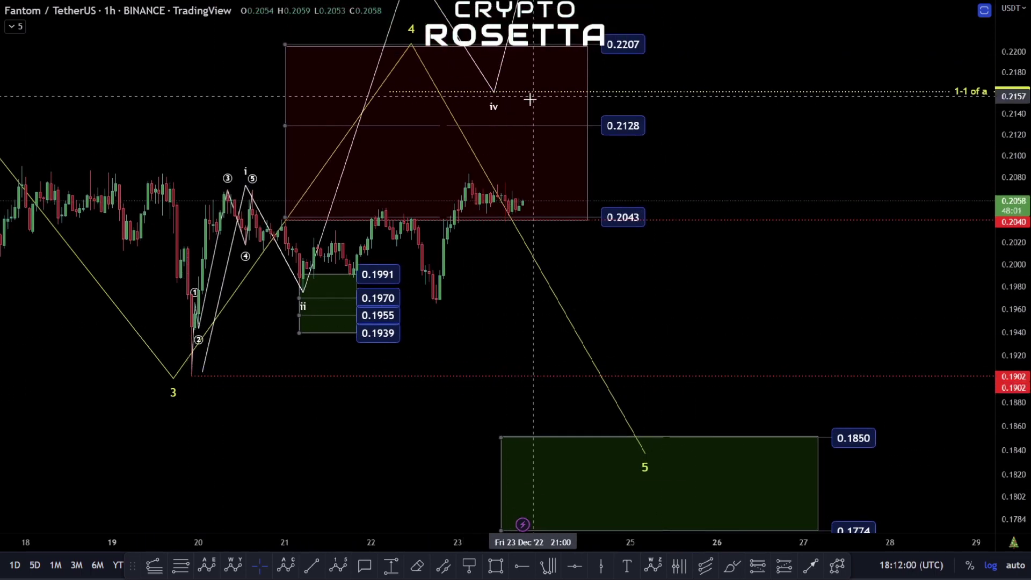
scroll(666, 430, "down", 4)
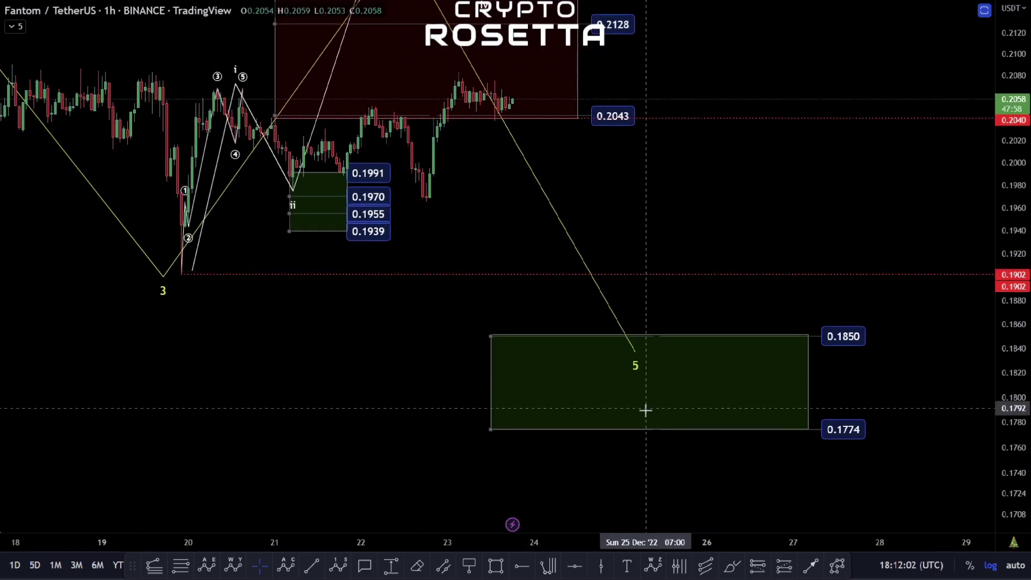
Shift the yellow wave 4 point slightly later, to about 0.2208 on the red zone's upper edge.
left_click_drag(628, 163, 657, 346)
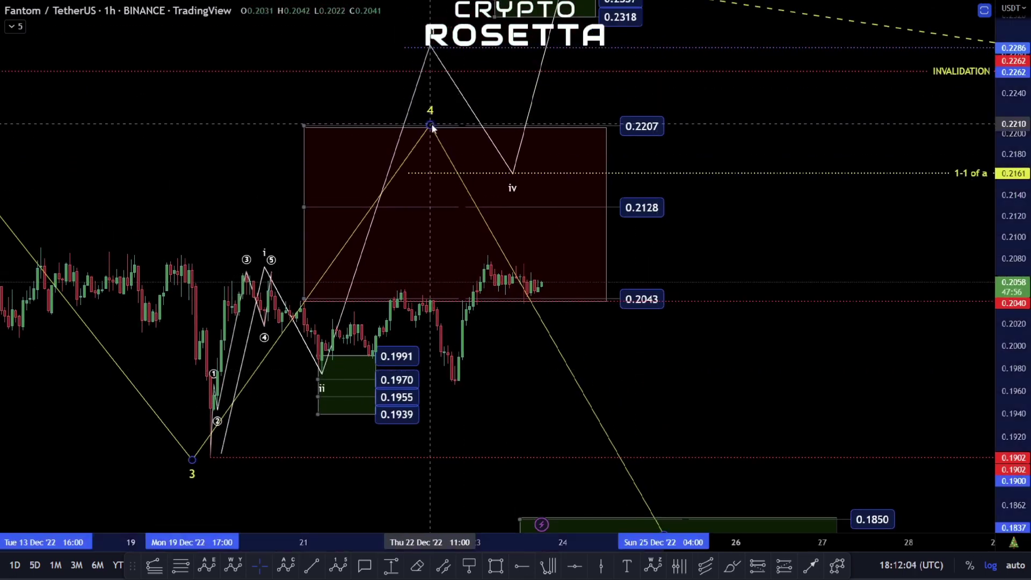
left_click_drag(437, 169, 437, 127)
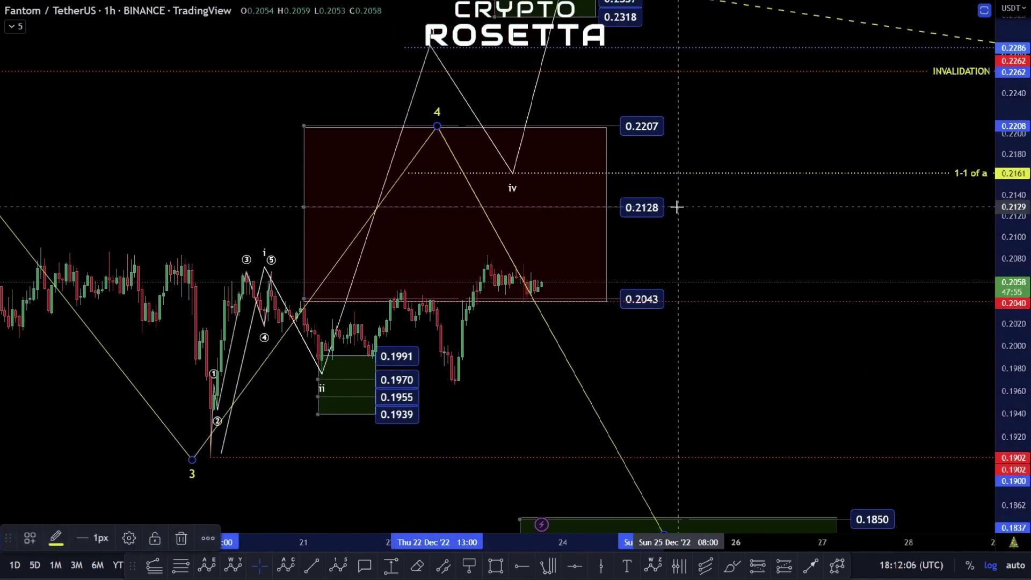
Hide the BREAKOUT group of drawings on the chart.
right_click(675, 207)
mouse_move(766, 443)
left_click(767, 419)
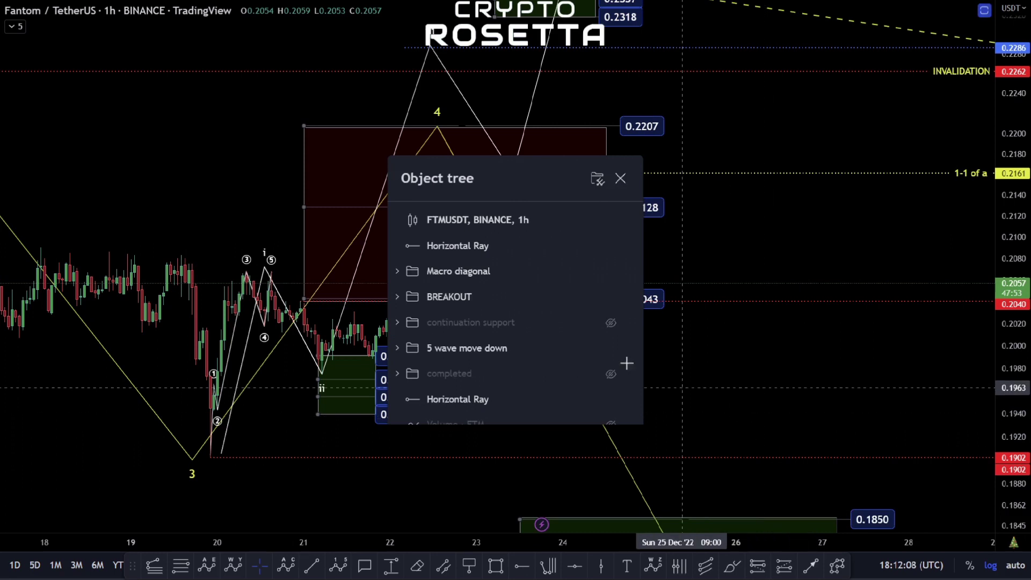
left_click(610, 297)
key("Escape")
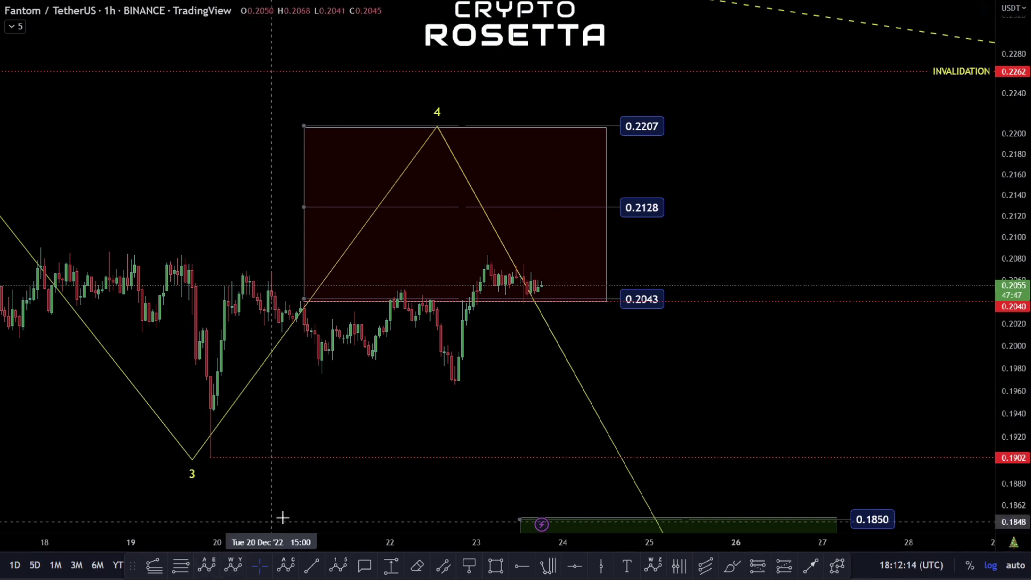
Draw an ABC correction wave from the 0.1902 low, with (a) at about 0.2067, (b) at 0.1965 and (c) at 0.2131.
left_click(287, 564)
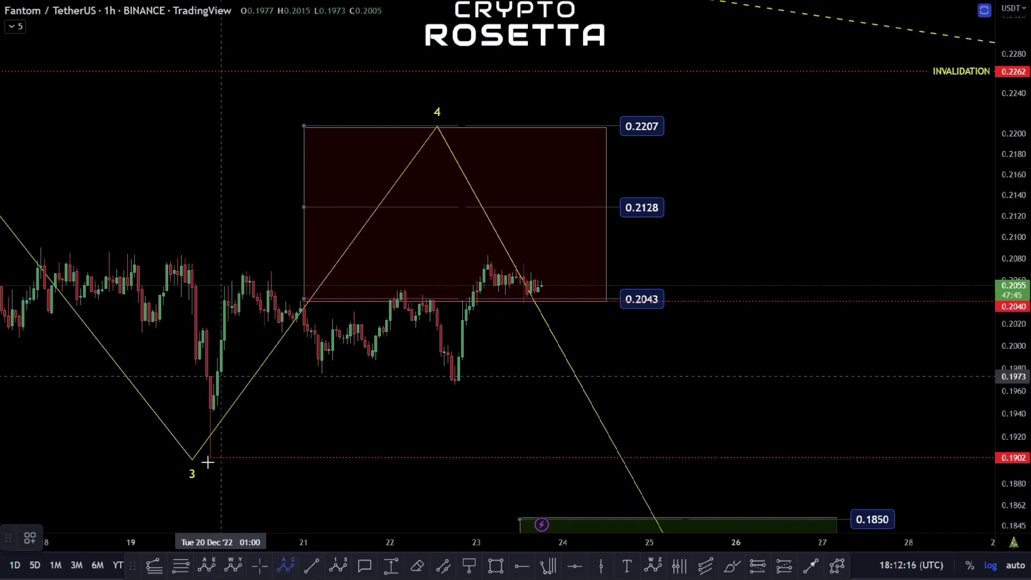
left_click(274, 273)
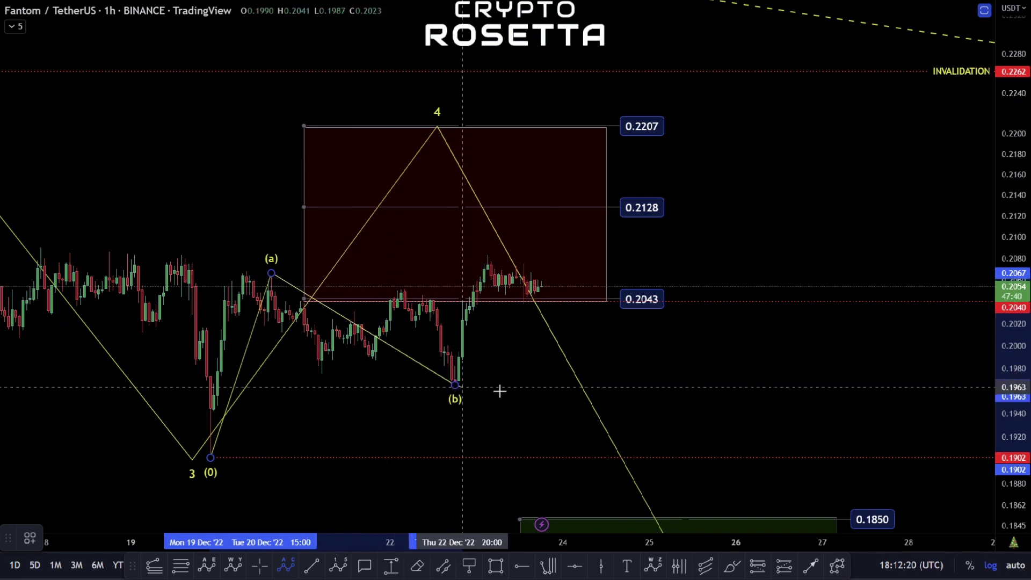
left_click(467, 388)
left_click(556, 205)
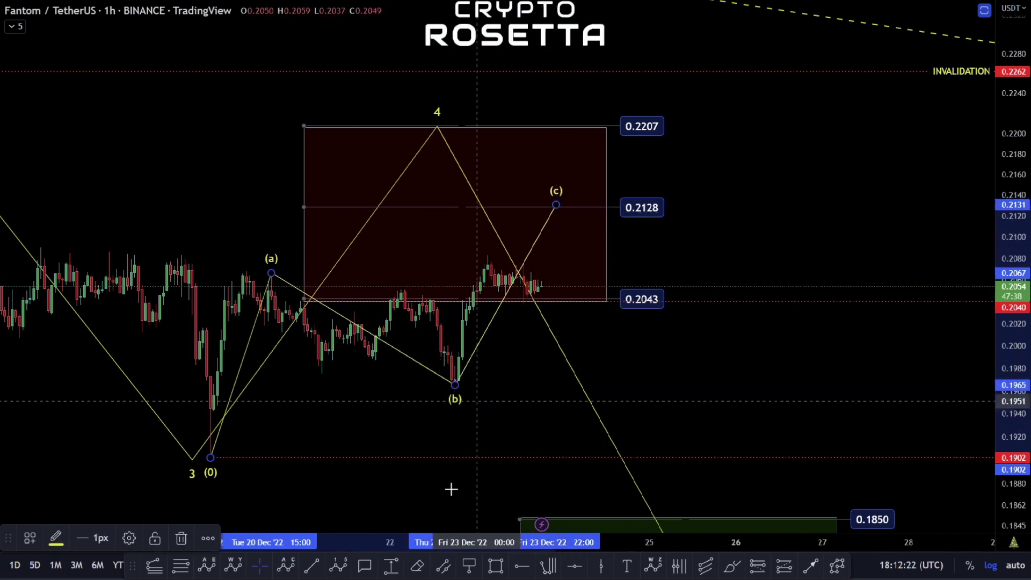
Draw a trend-based Fibonacci extension from the 0.1902 low to the (a) high at 0.2068, projected from (b) at 0.1965.
left_click(154, 565)
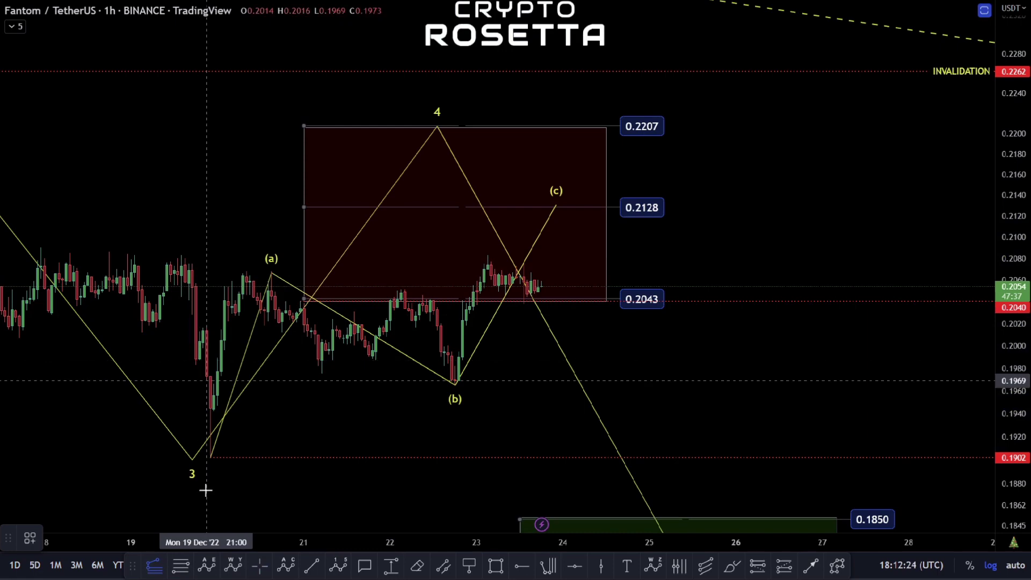
left_click(210, 457)
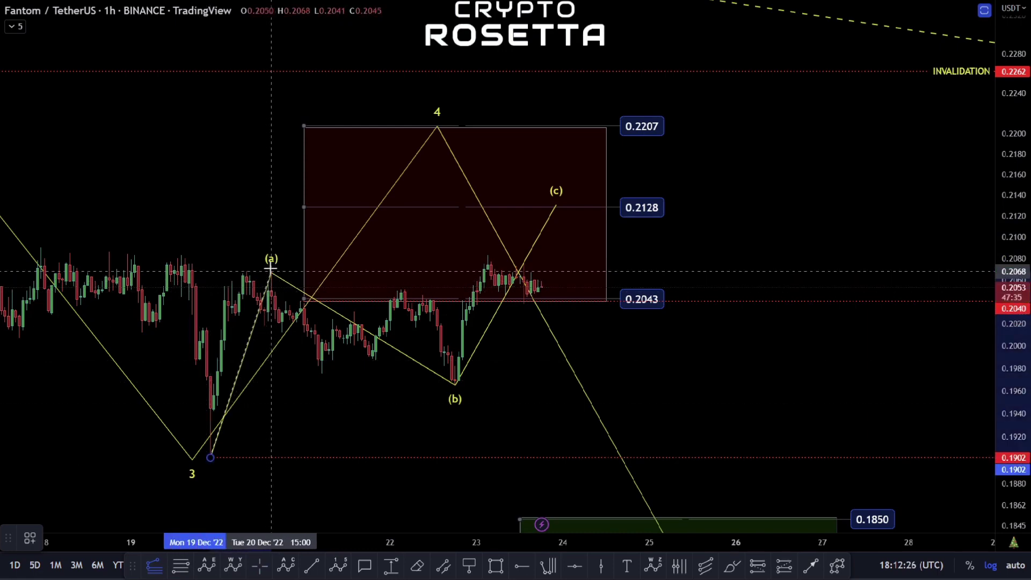
left_click(271, 267)
left_click(584, 386)
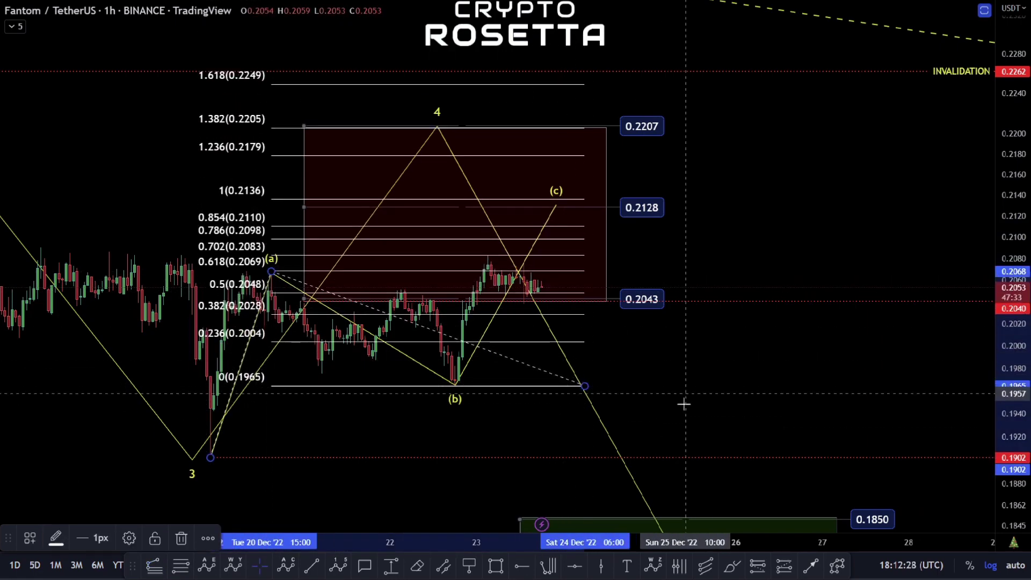
Move the (c) point of the correction wave onto the extension's 1 level at 0.2136.
left_click(555, 206)
left_click_drag(555, 205, 560, 201)
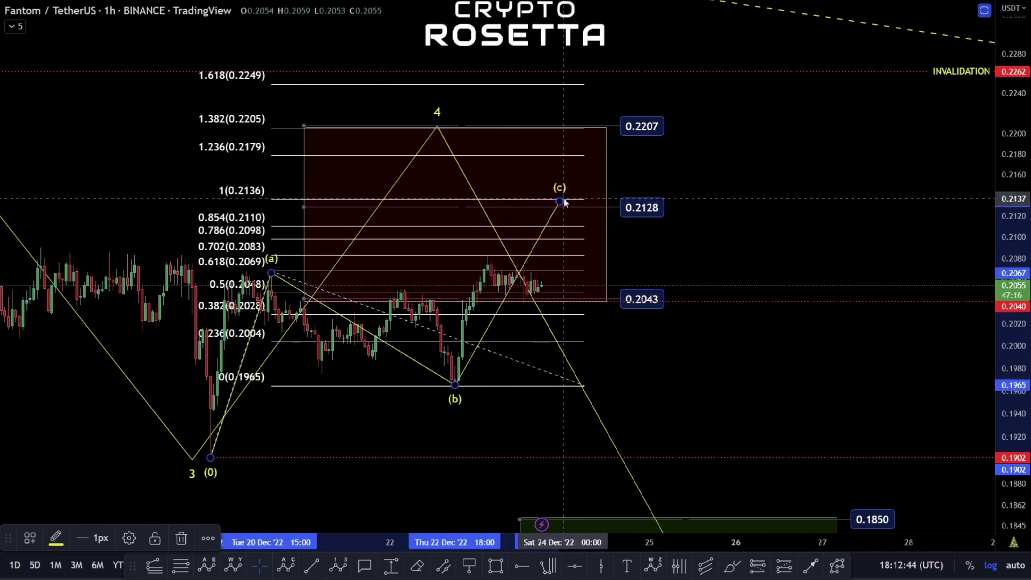
left_click_drag(559, 201, 563, 199)
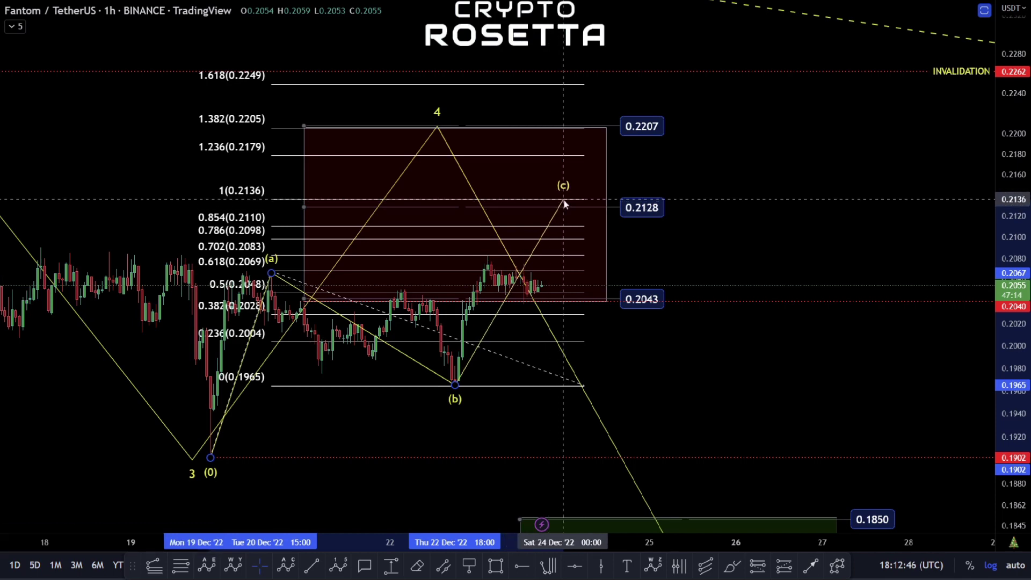
left_click(566, 217)
left_click(471, 368)
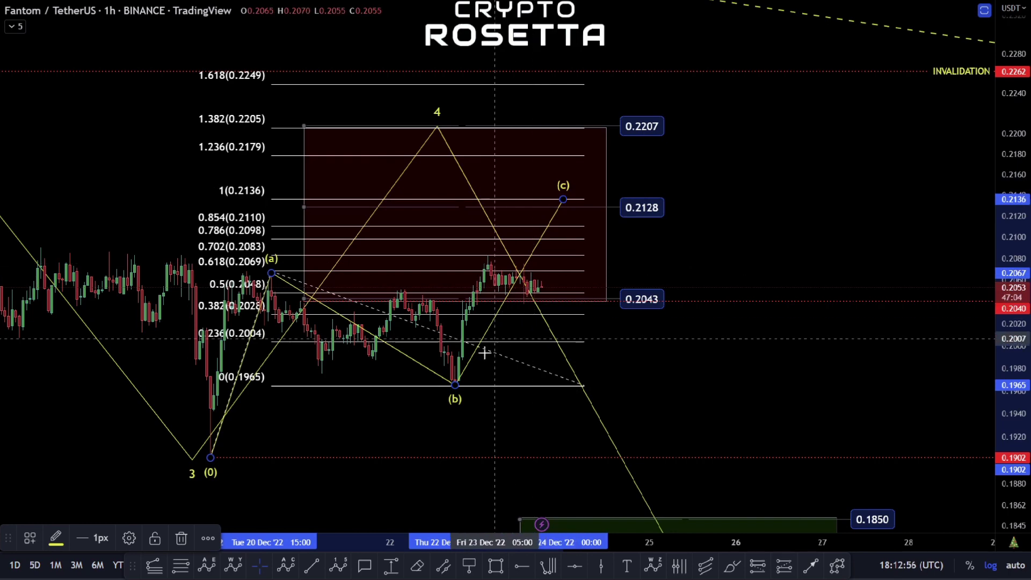
Delete the Fibonacci extension, keeping the ABC correction wave.
scroll(482, 368, "up", 2)
scroll(482, 368, "up", 1)
scroll(511, 299, "down", 2)
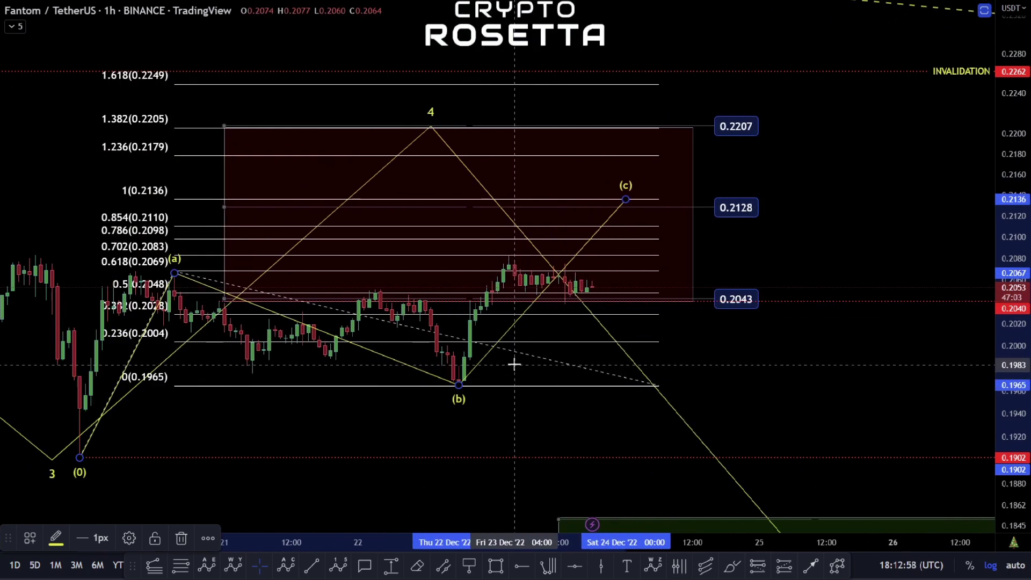
key("Delete")
scroll(607, 370, "down", 2)
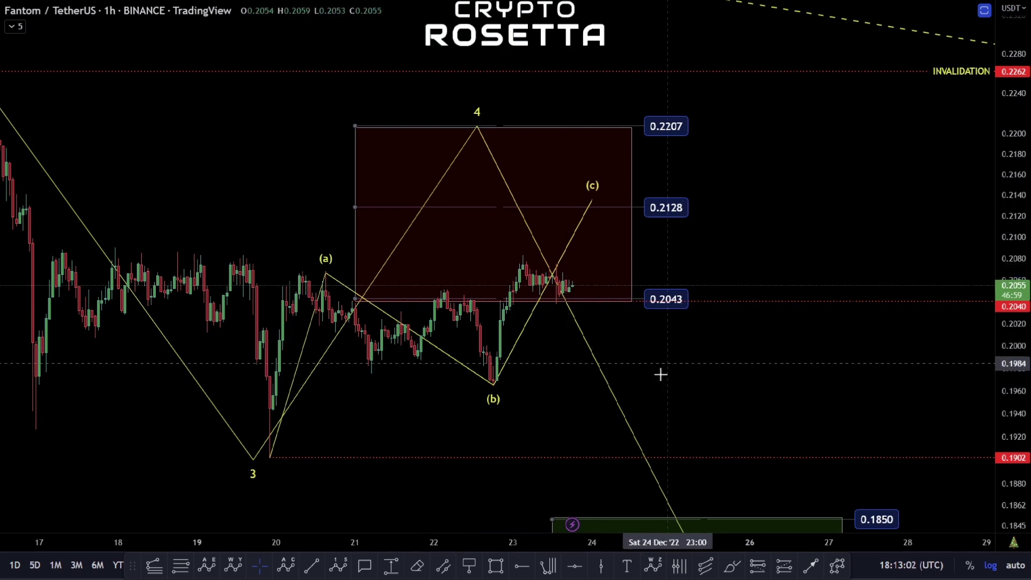
Measure Fibonacci levels between the 23 December high at 0.2083 and the following low at 0.2038, and remove the retracement.
scroll(736, 429, "up", 3)
scroll(571, 402, "down", 1)
scroll(304, 363, "up", 2)
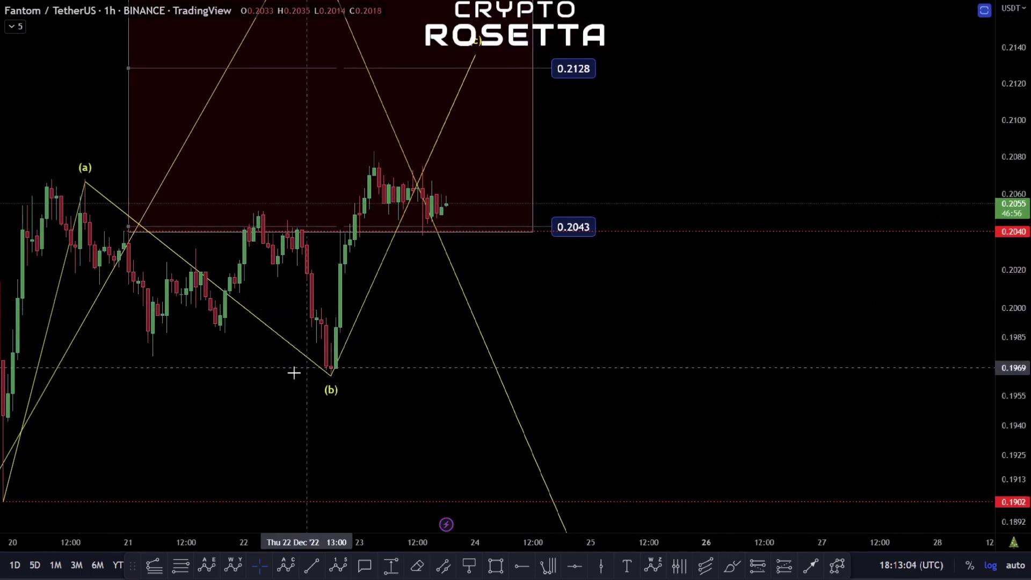
left_click_drag(362, 359, 367, 391)
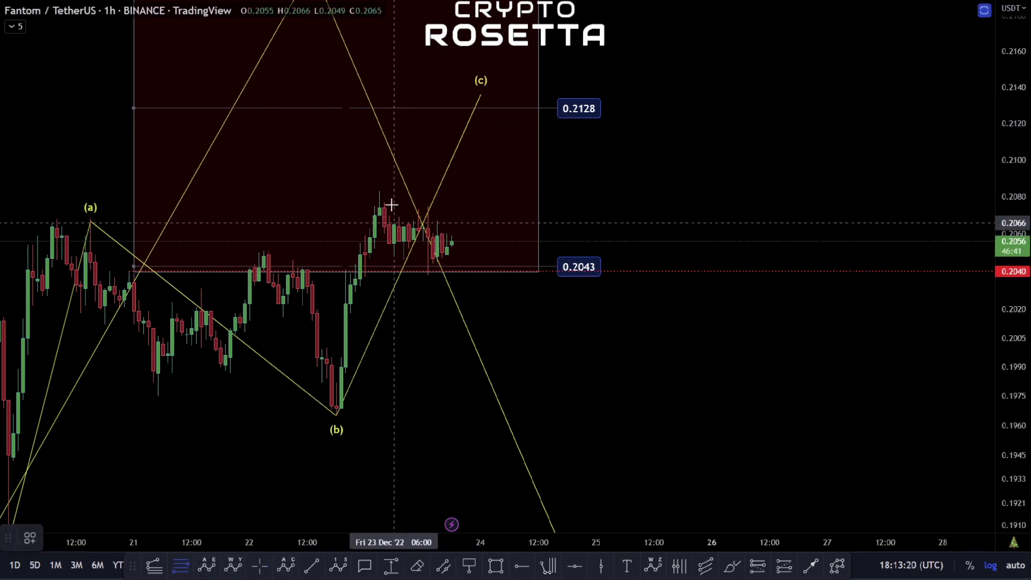
left_click(380, 190)
left_click(567, 274)
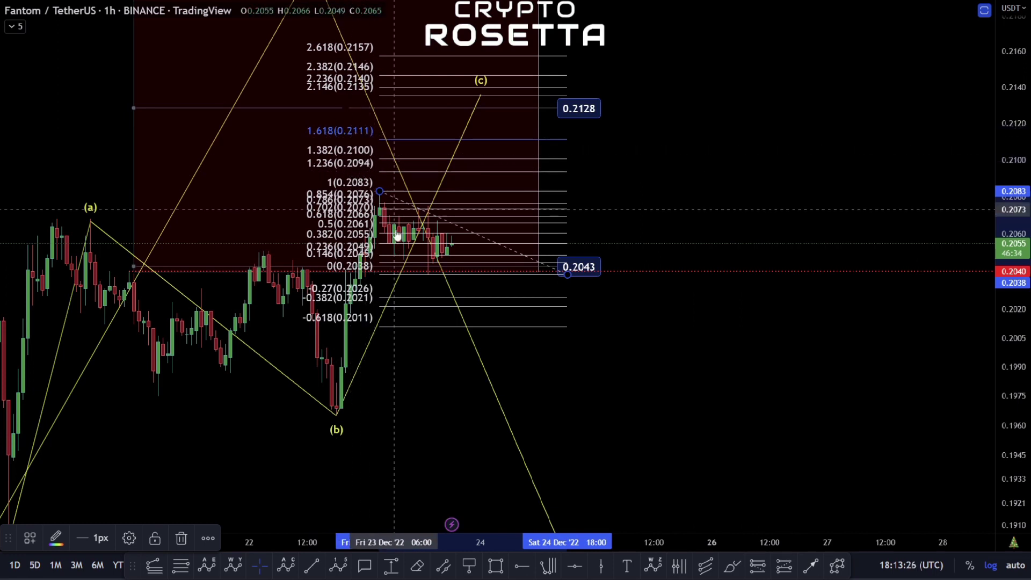
left_click(438, 304)
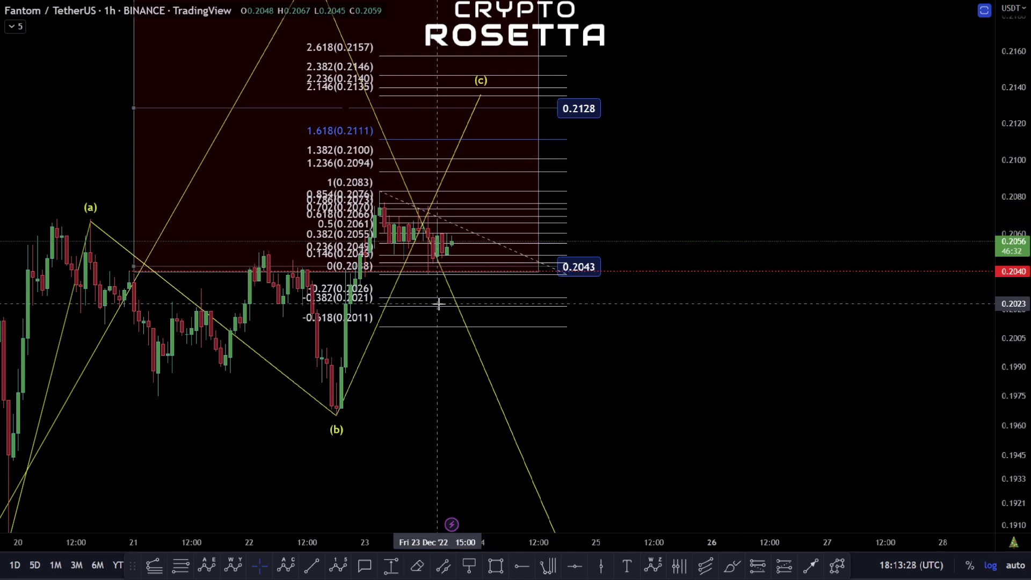
key("Delete")
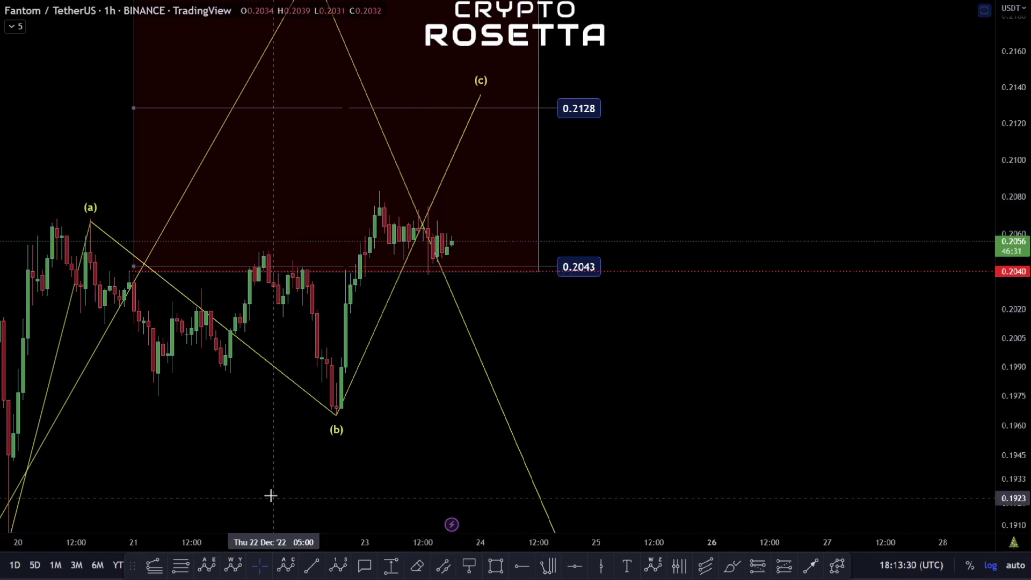
Draw a five-wave impulse from the (b) low at 0.1963 through 0.1997, 0.1983, 0.2082 and 0.2039 to wave 5 at 0.2111.
left_click(338, 565)
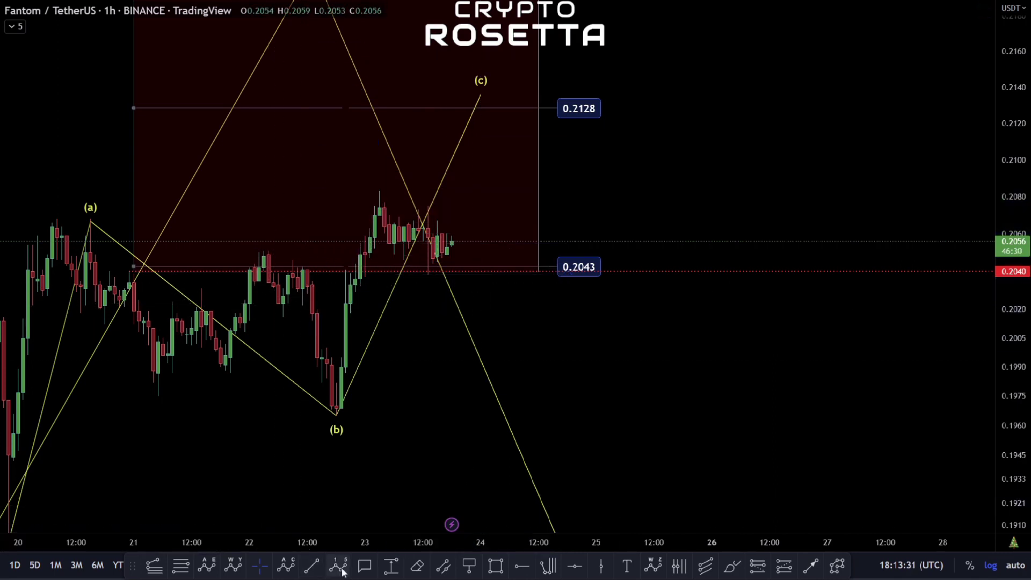
left_click(331, 420)
left_click(341, 353)
left_click(350, 380)
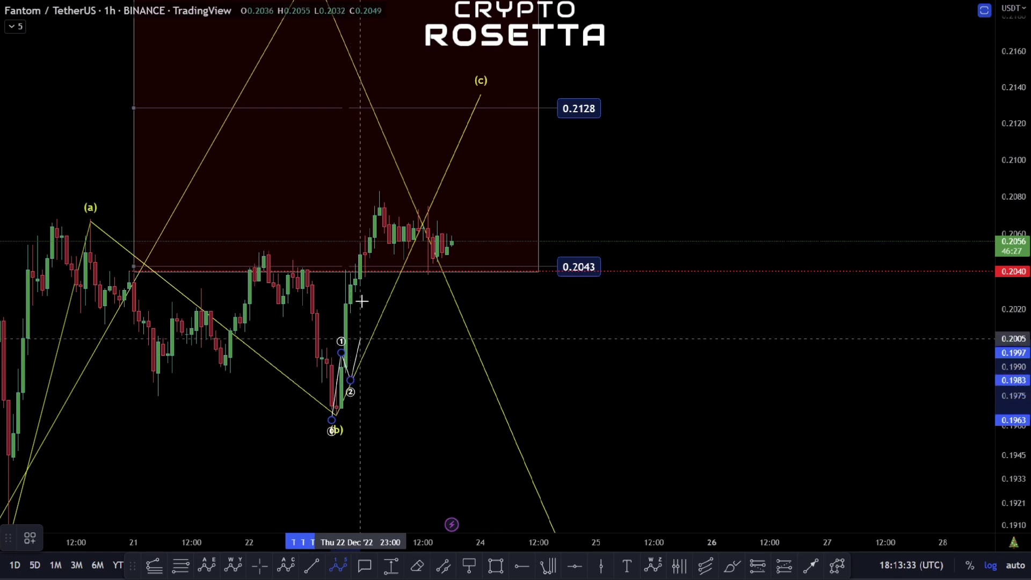
left_click(379, 192)
left_click(428, 273)
left_click(485, 140)
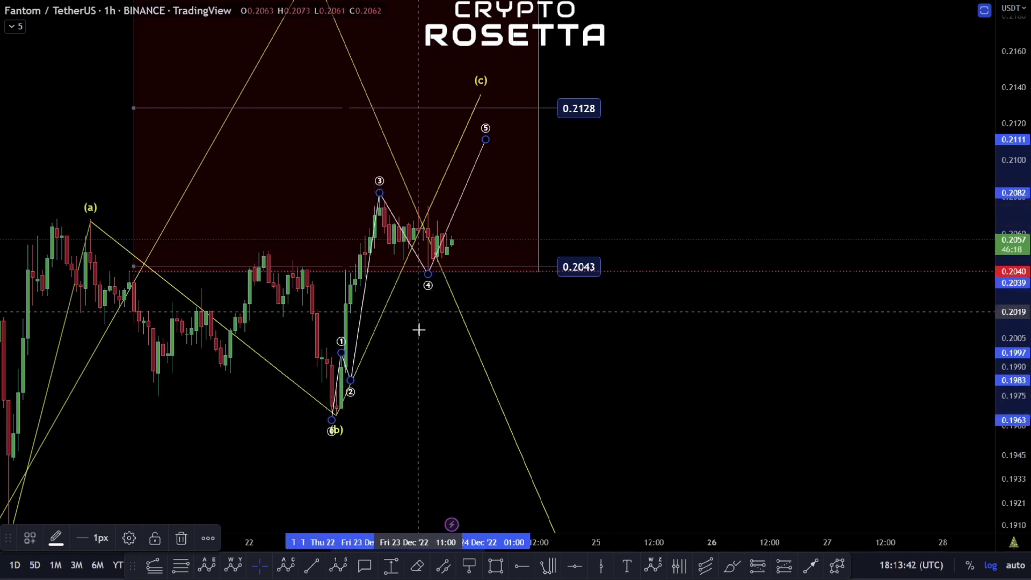
left_click_drag(417, 292, 490, 252)
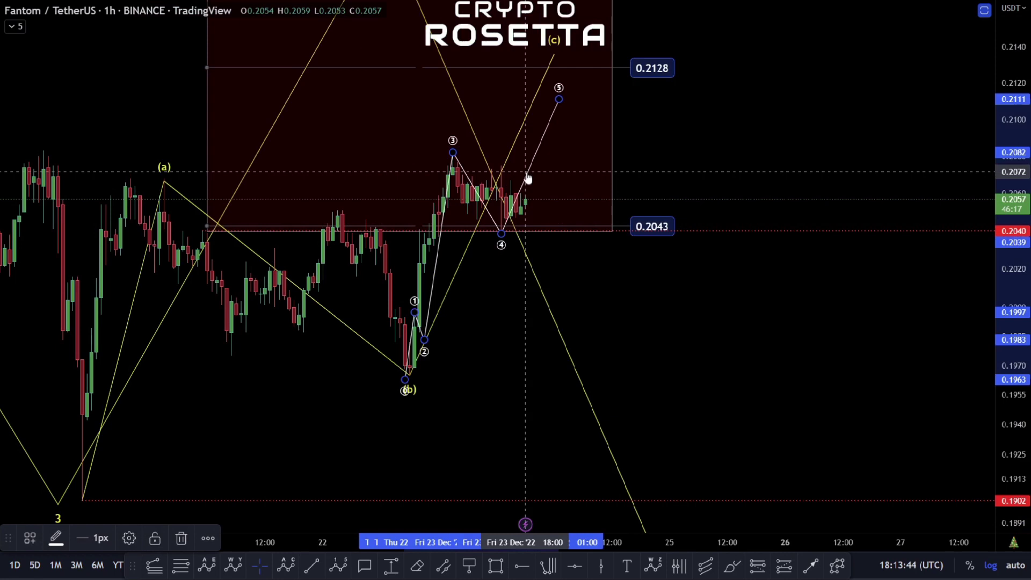
key("Delete")
key("ctrl+z")
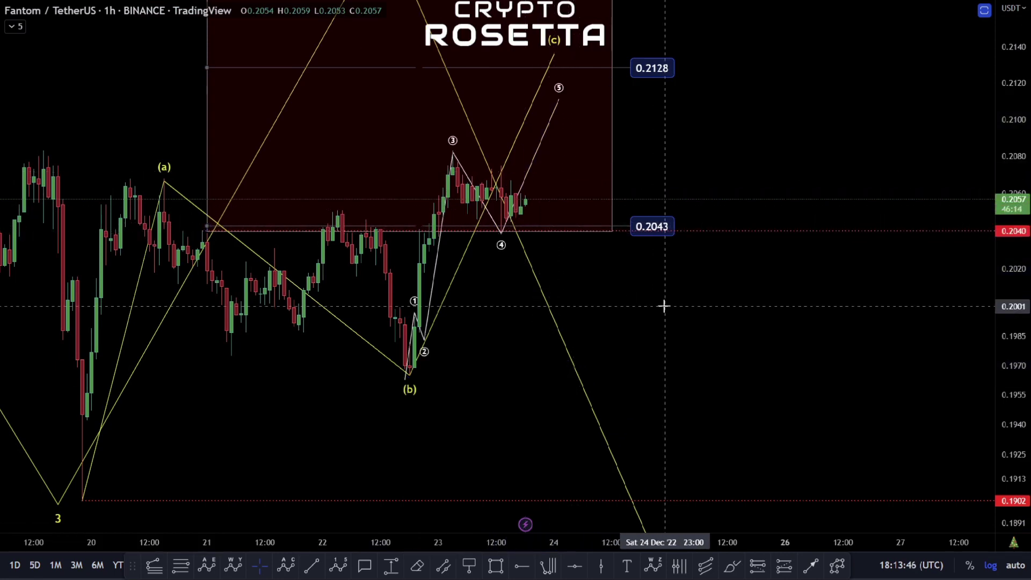
Place a horizontal ray from the wave 1 high at 0.1995 and reposition the impulse's wave 4 point at about 0.2036.
left_click(414, 316)
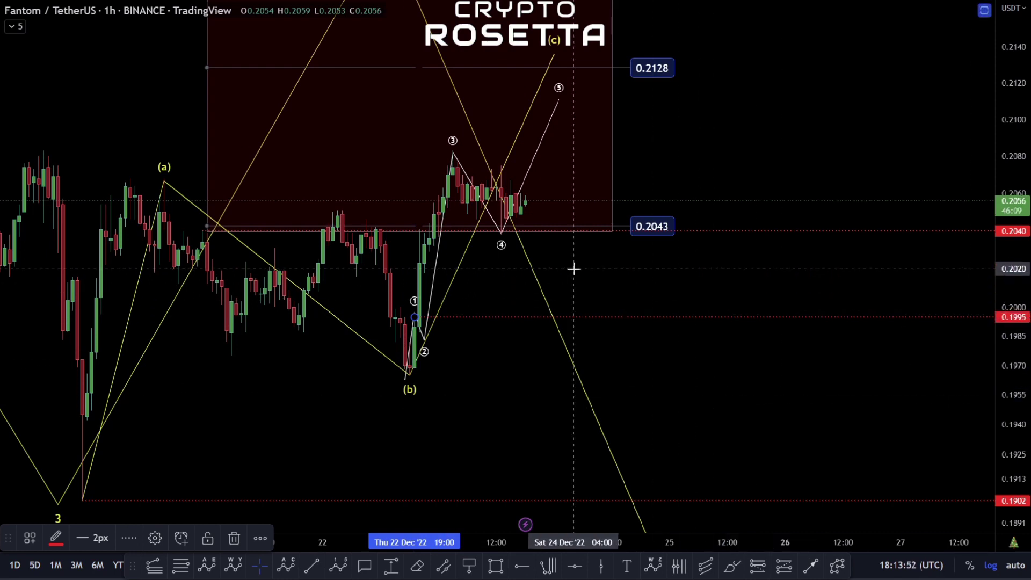
mouse_move(500, 243)
left_mouse_down()
mouse_move(505, 302)
mouse_move(521, 336)
left_mouse_up()
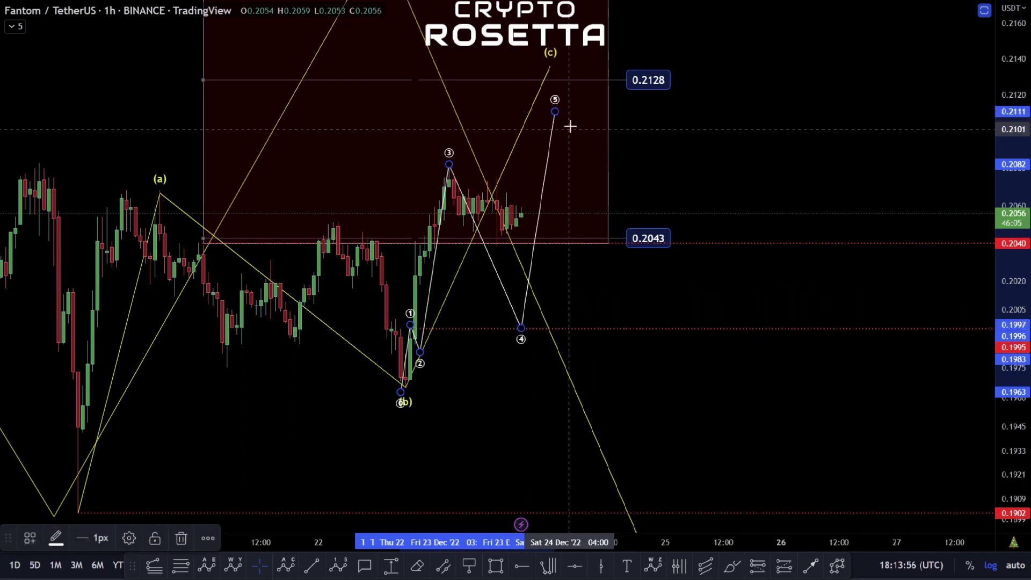
mouse_move(522, 328)
left_mouse_down()
mouse_move(499, 245)
mouse_move(498, 257)
left_mouse_up()
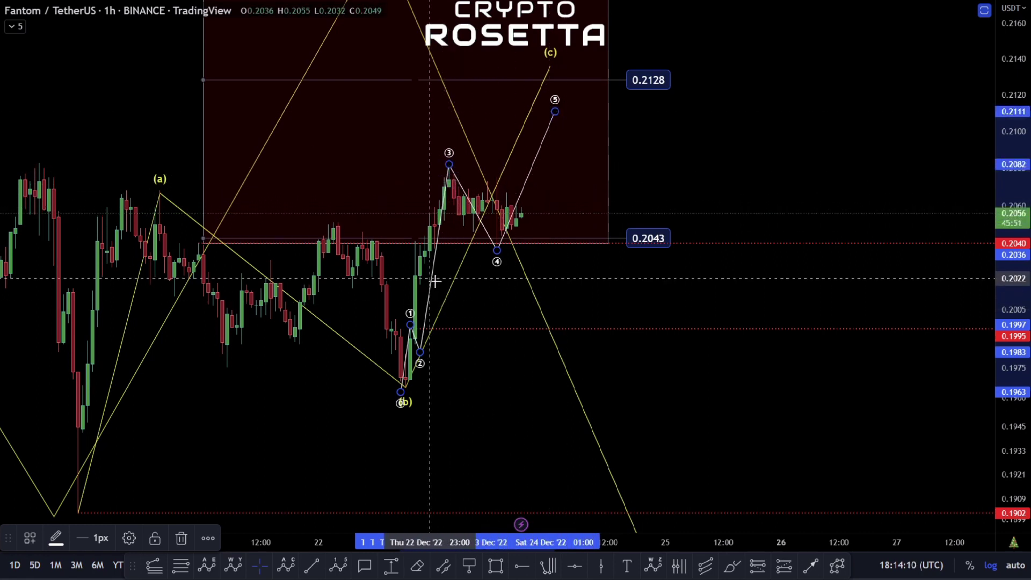
Delete the five-wave impulse and move the ABC correction's (c) point onto the 23 December high.
key("Delete")
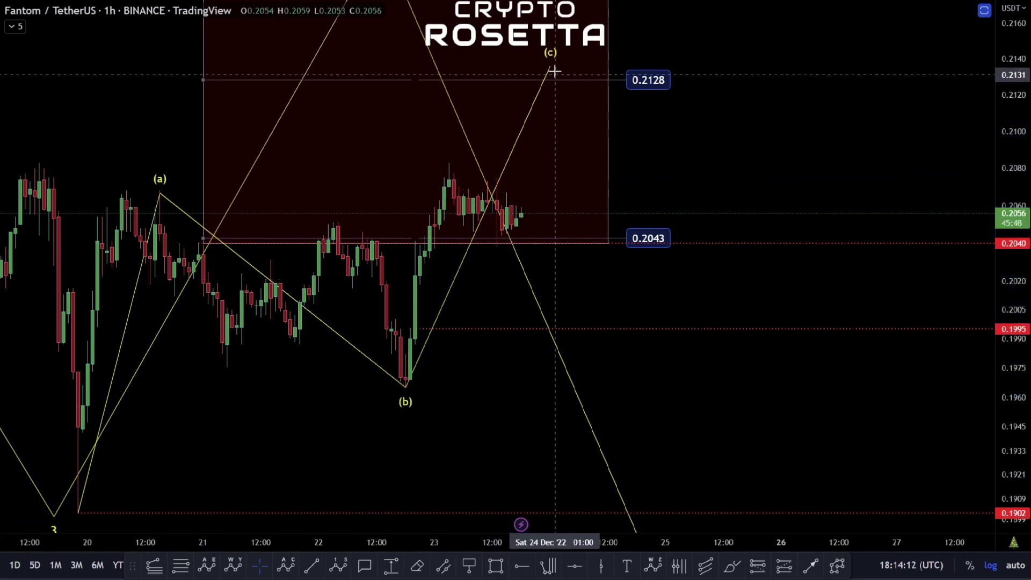
left_click_drag(551, 71, 453, 173)
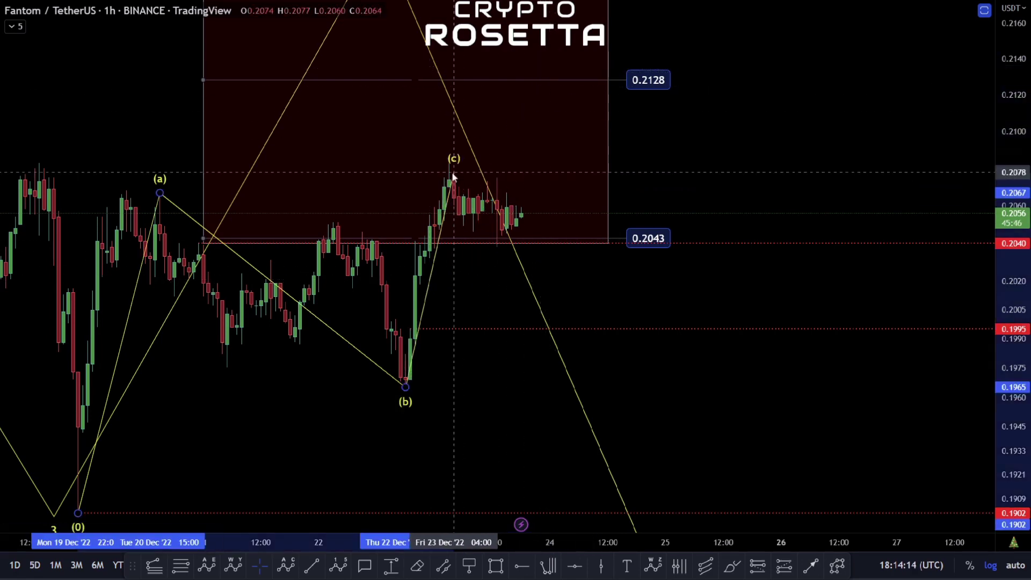
Draw a Fibonacci retracement from the 19 December low at 0.1902 up to the (c) high at 0.2086.
scroll(656, 304, "down", 3)
left_click_drag(784, 382, 704, 397)
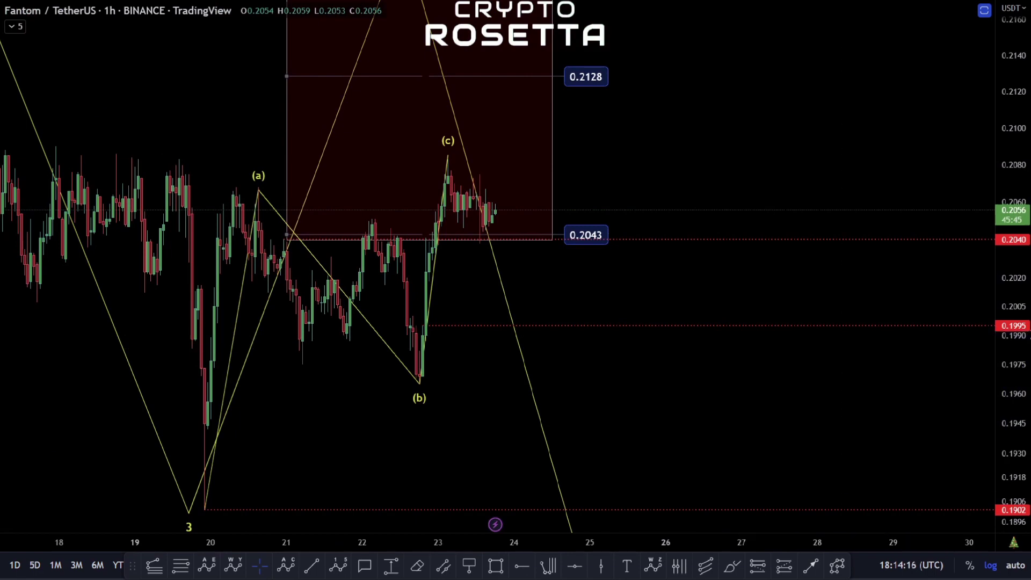
left_click(181, 565)
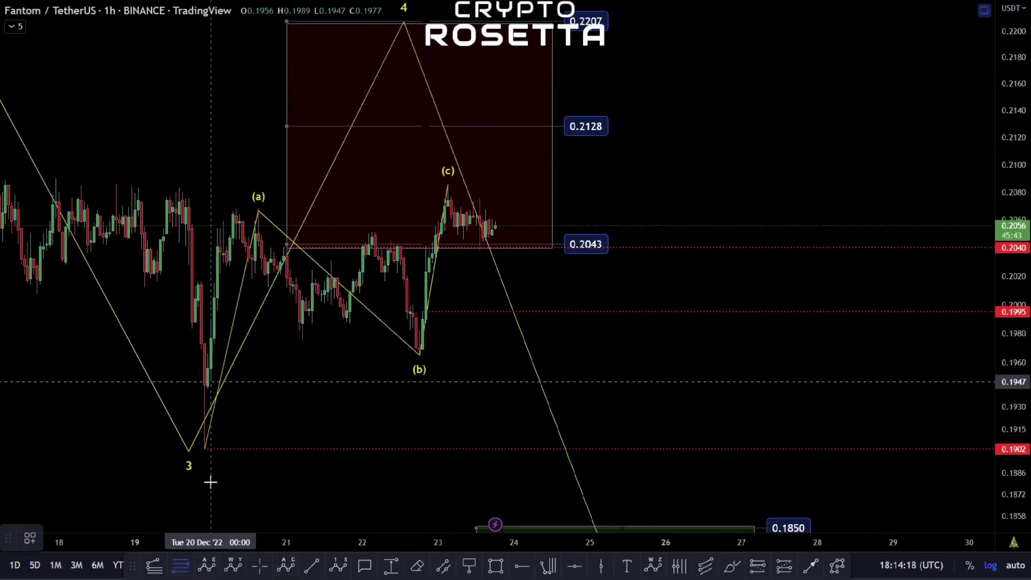
left_click(206, 477)
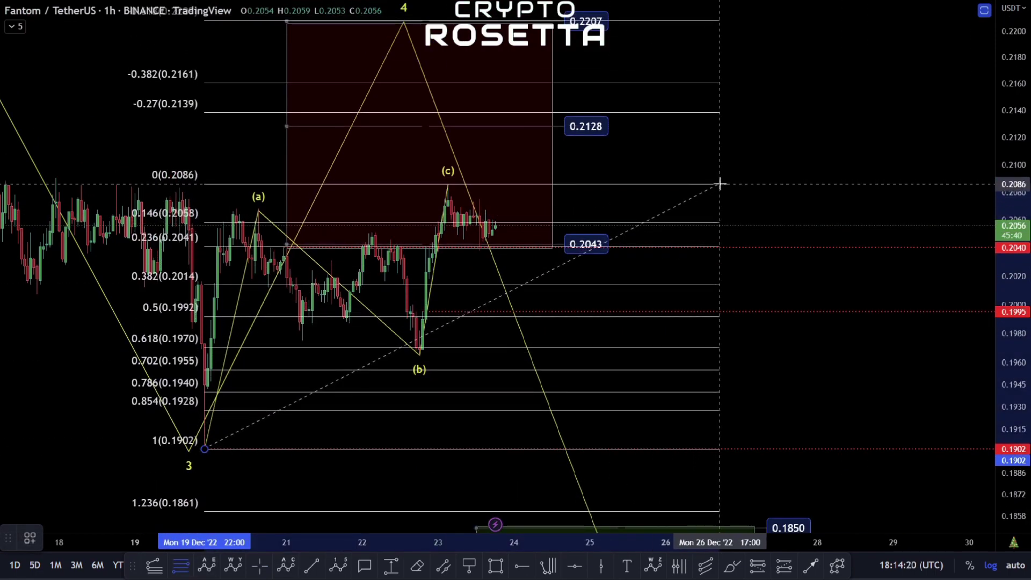
left_click(720, 184)
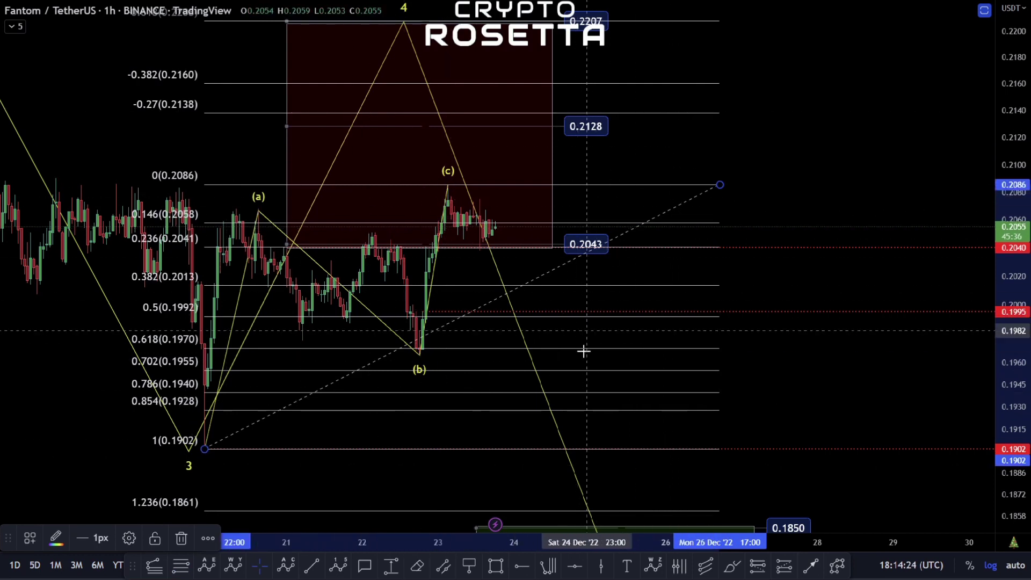
left_click_drag(855, 338, 847, 334)
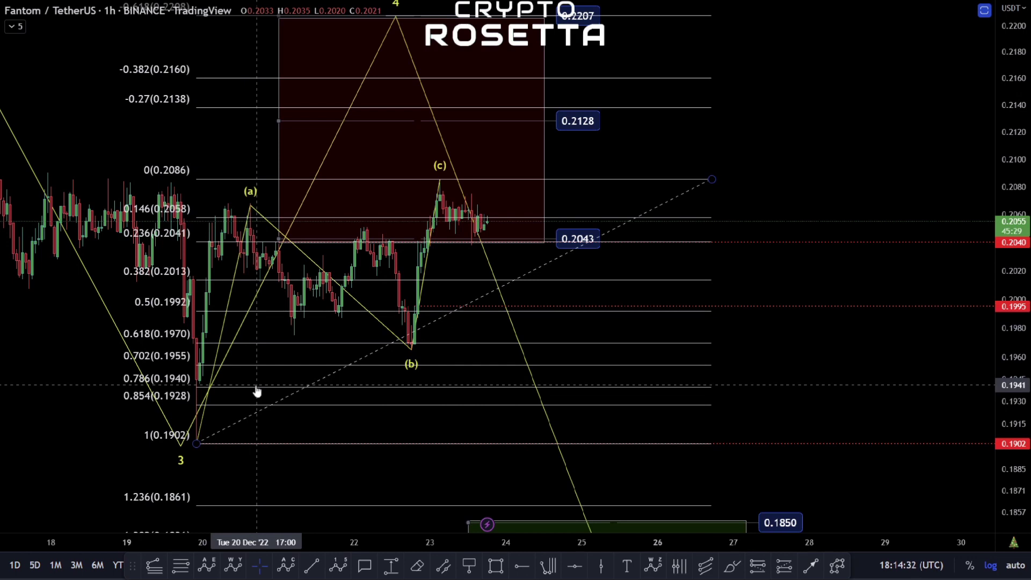
Draw a green rectangle between the 0.5 and 0.786 retracement levels, about 0.1992 to 0.1940, spanning 24 to 26 December.
left_click(495, 564)
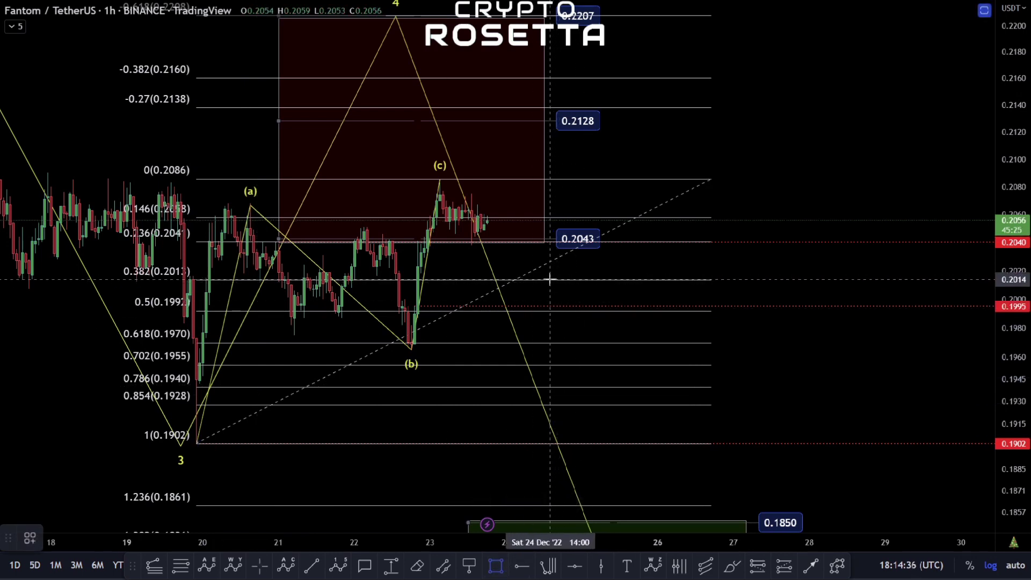
mouse_move(547, 311)
left_mouse_down()
mouse_move(667, 393)
mouse_move(683, 386)
left_mouse_up()
left_click(817, 432)
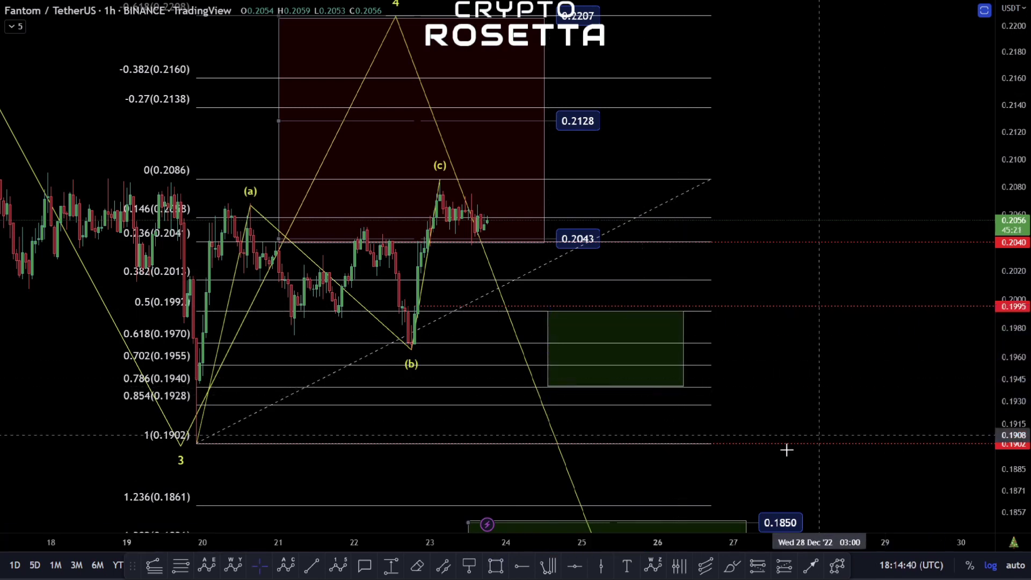
left_click(618, 388)
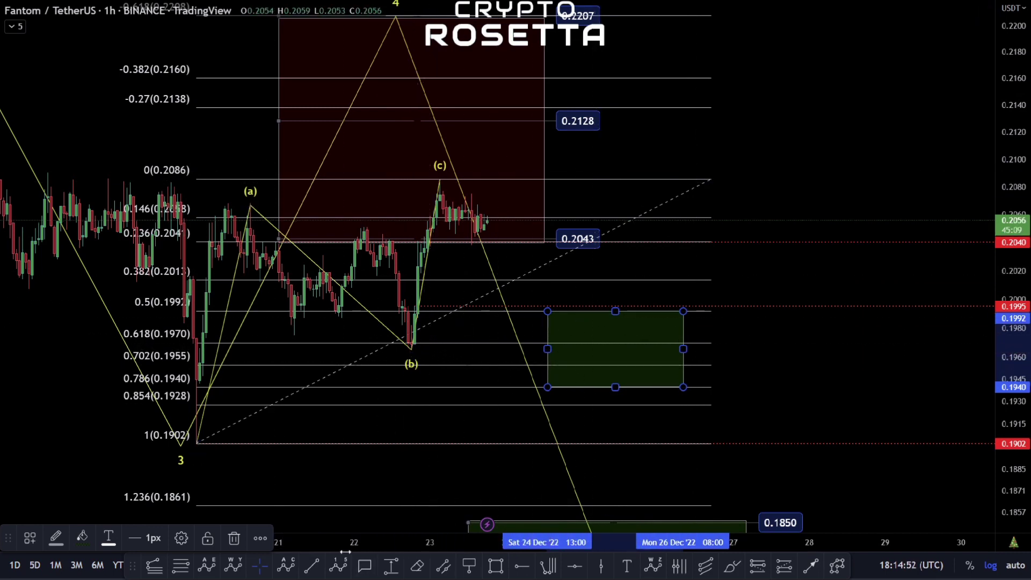
Draw a larger ABC correction from about 0.1904 through (a) at 0.2087 and (b) at 0.1969 to (c) at 0.2139.
left_click(286, 565)
left_click(225, 441)
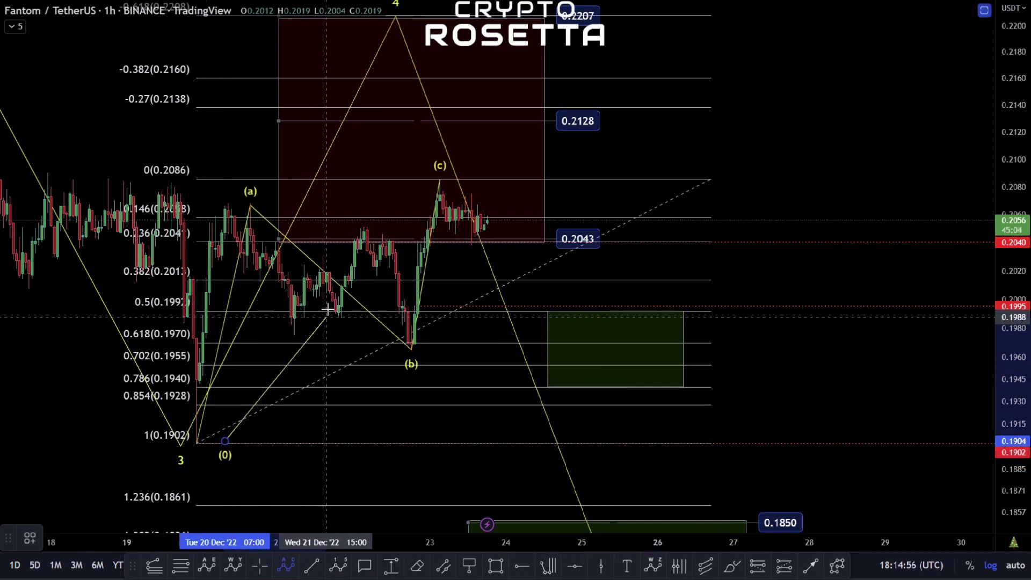
left_click(422, 177)
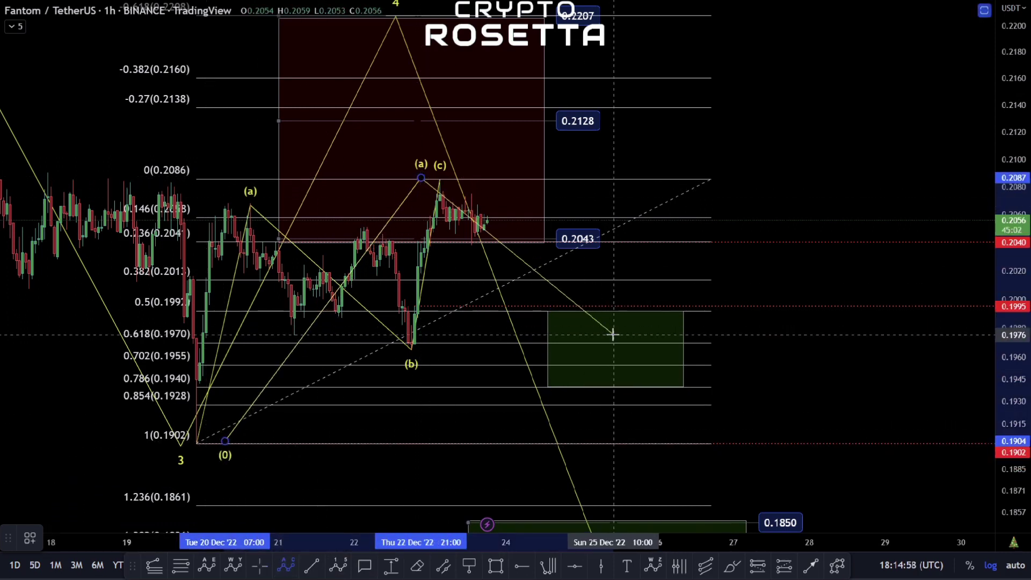
left_click(600, 344)
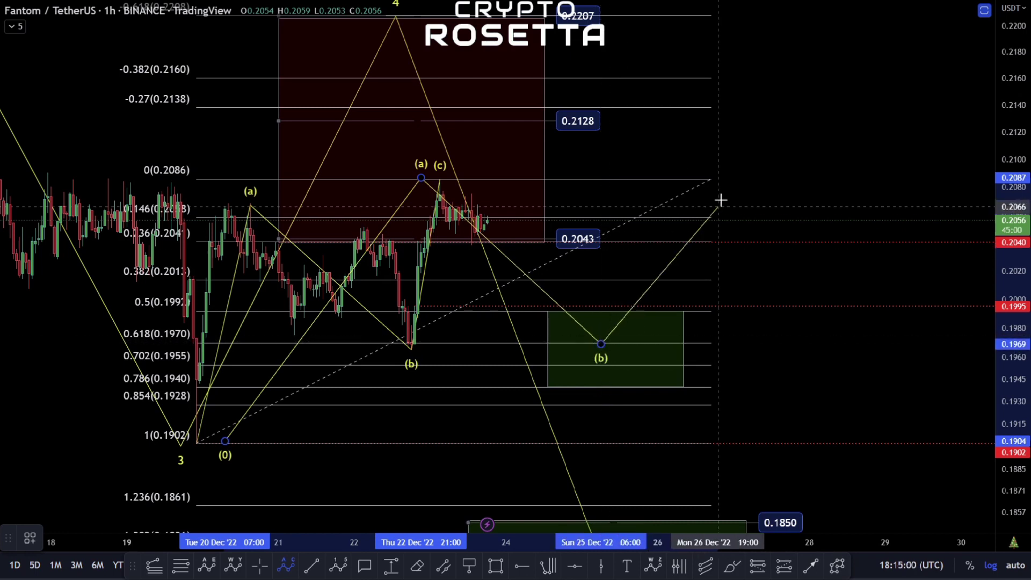
left_click(756, 108)
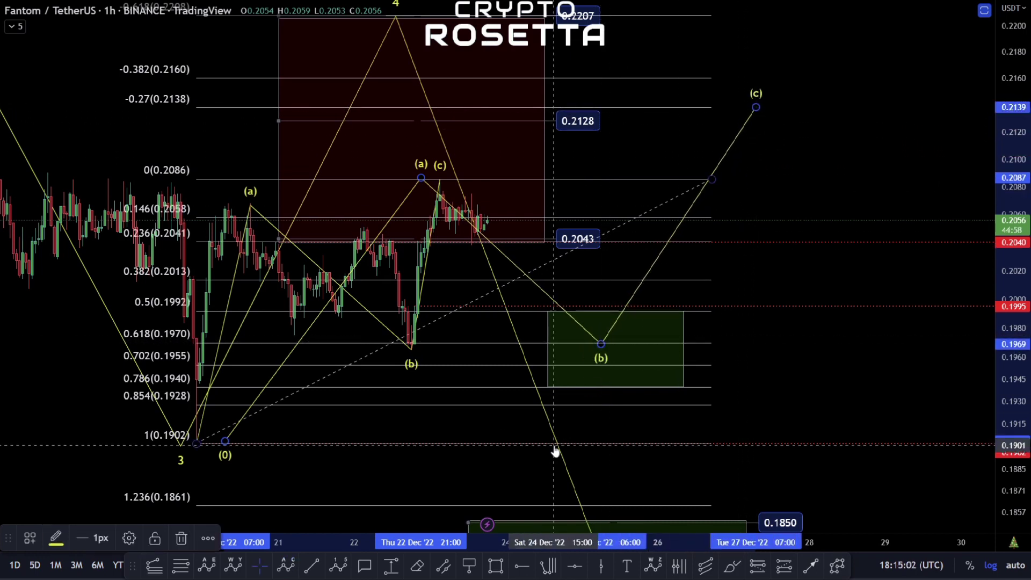
Draw a Fibonacci extension from 0.1902 through 0.2083 to 0.1970, and raise the larger correction's (c) point to the 1 level at 0.2157.
left_click(154, 564)
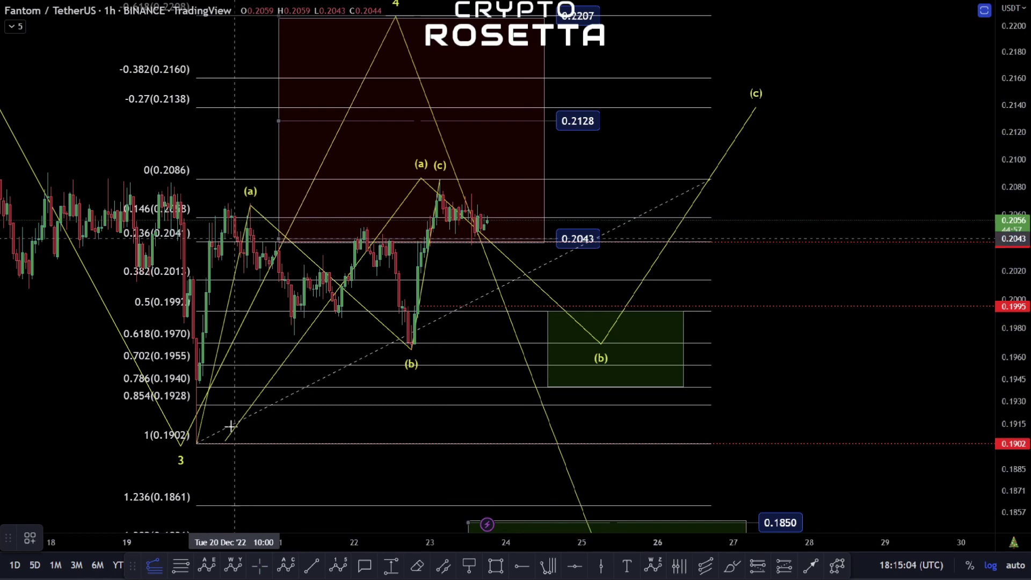
left_click(439, 183)
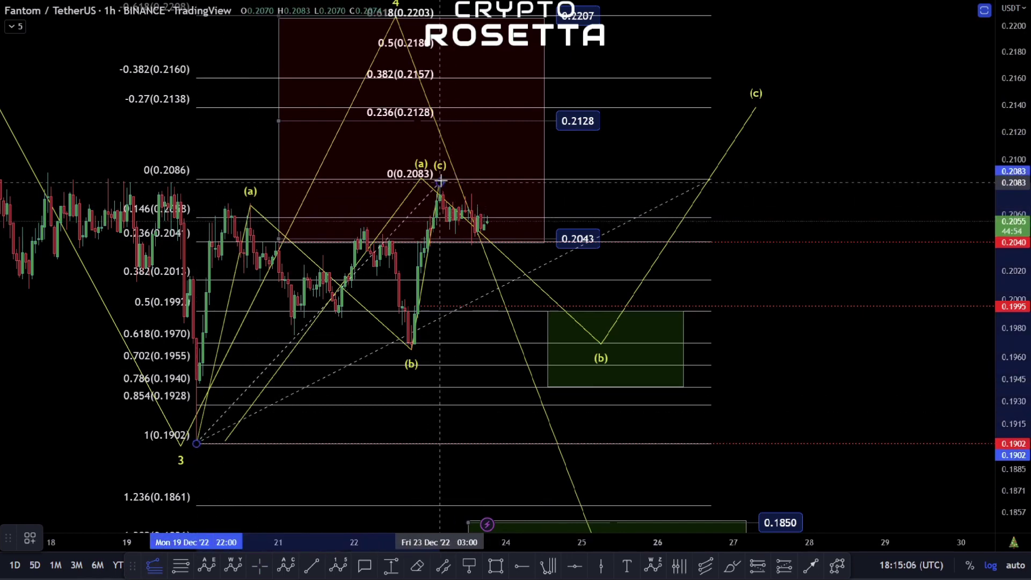
left_click(781, 342)
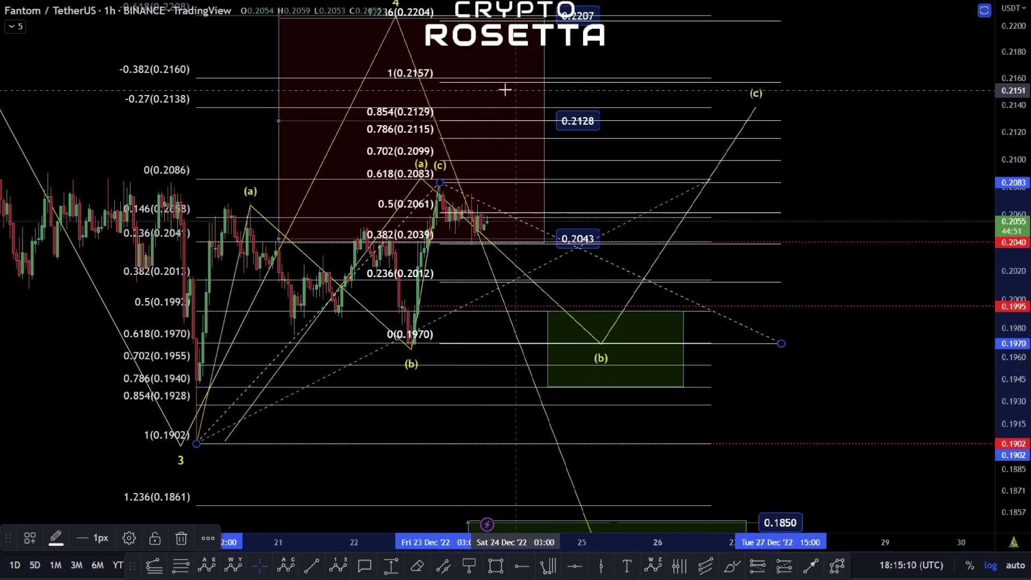
left_click(755, 108)
left_click_drag(755, 108, 758, 82)
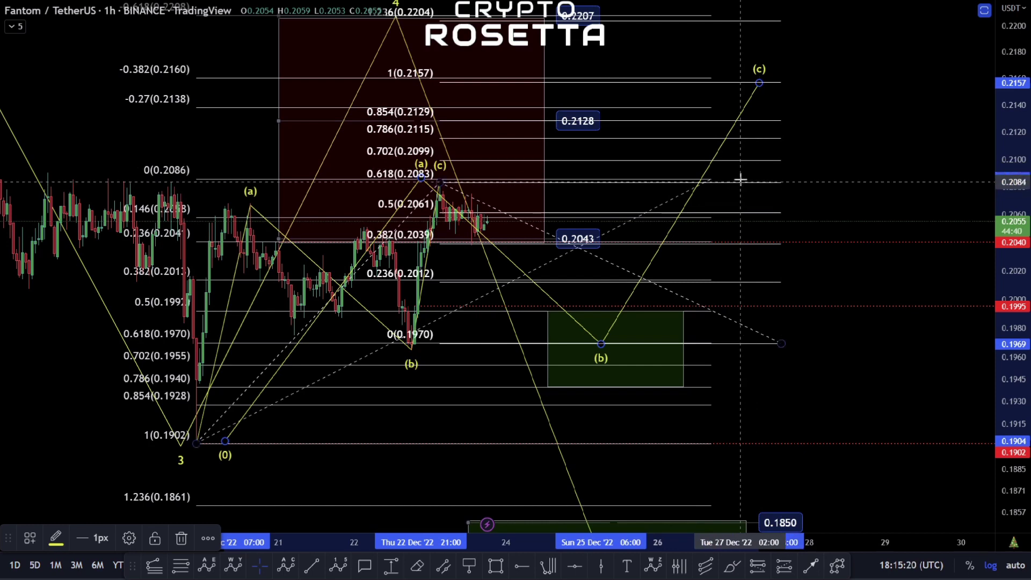
Delete the Fibonacci retracement between 0.1902 and 0.2086, keeping the larger ABC correction and the Fibonacci extension.
key("Delete")
key("ctrl+z")
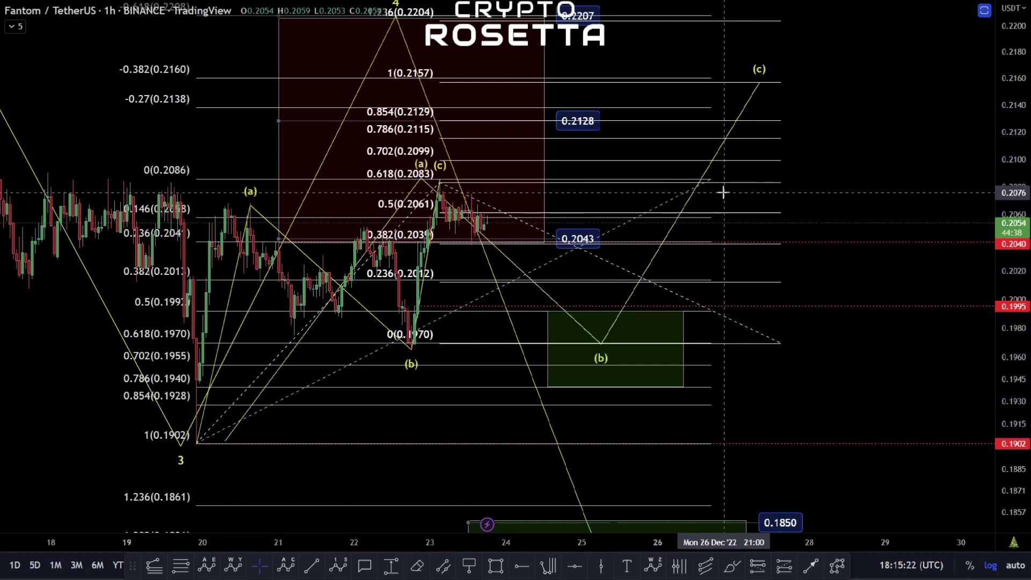
left_click(664, 183)
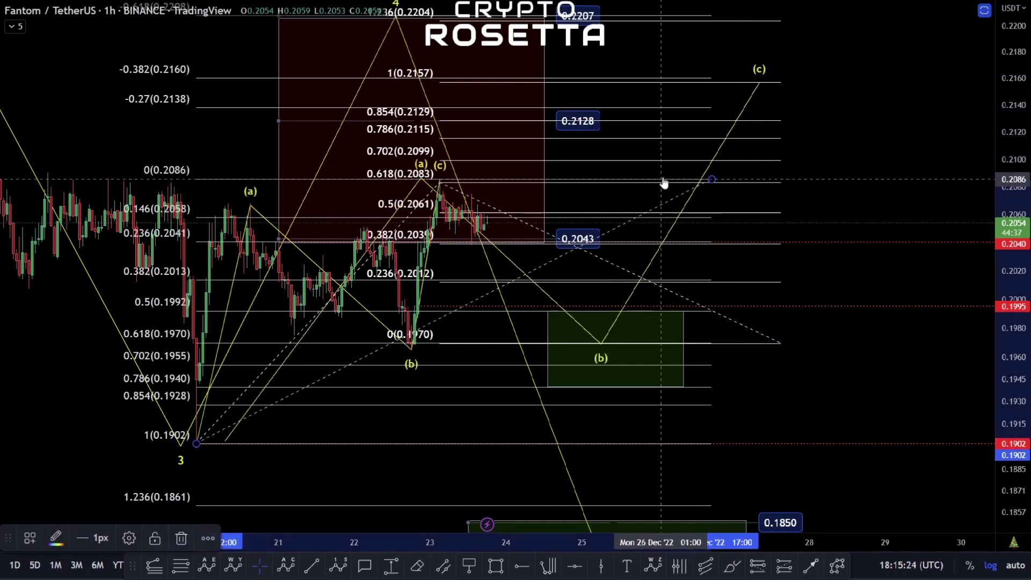
key("Delete")
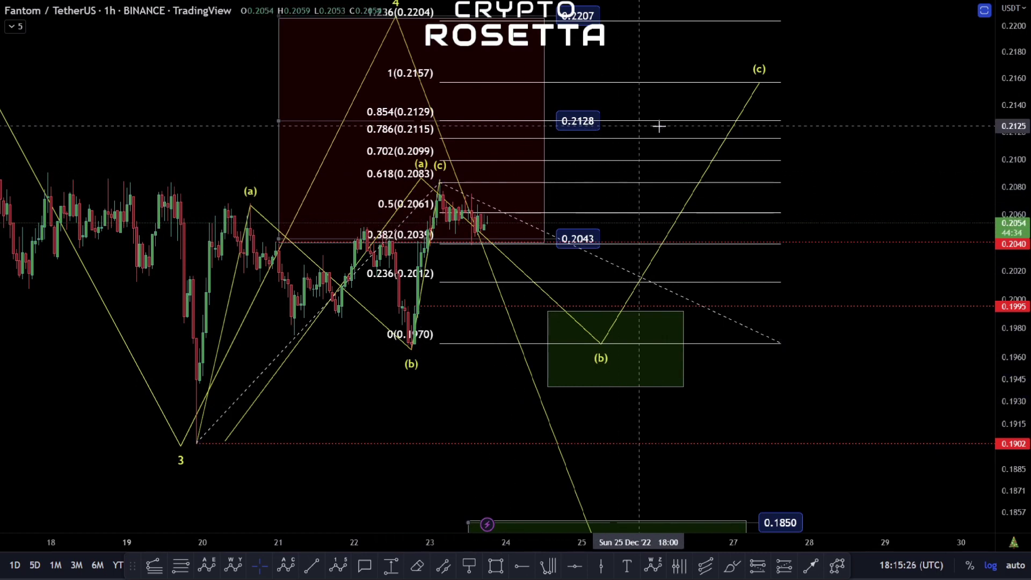
Move the larger correction's (c) point to the 0.854 extension level at 0.2129 on 26 December.
left_click_drag(759, 87, 677, 120)
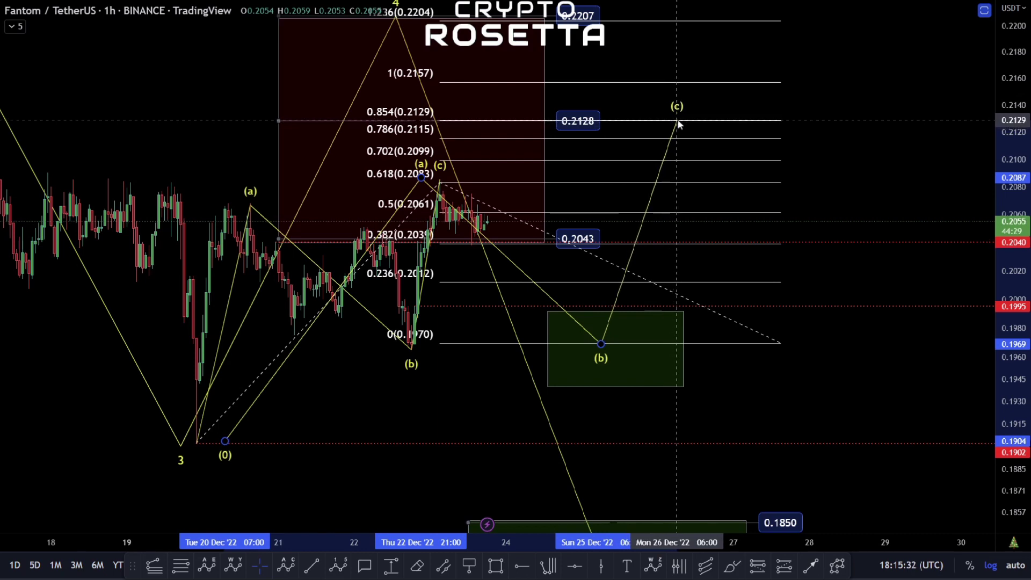
left_click_drag(678, 122, 676, 120)
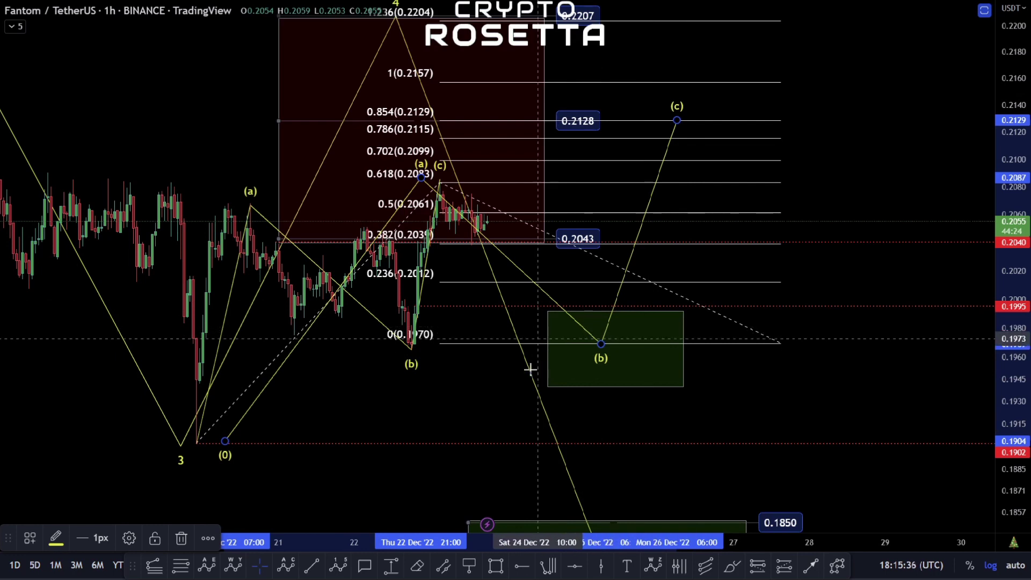
Add price labels for the upper and lower edges of the new green rectangle, at 0.1992 and 0.1941.
left_click(470, 569)
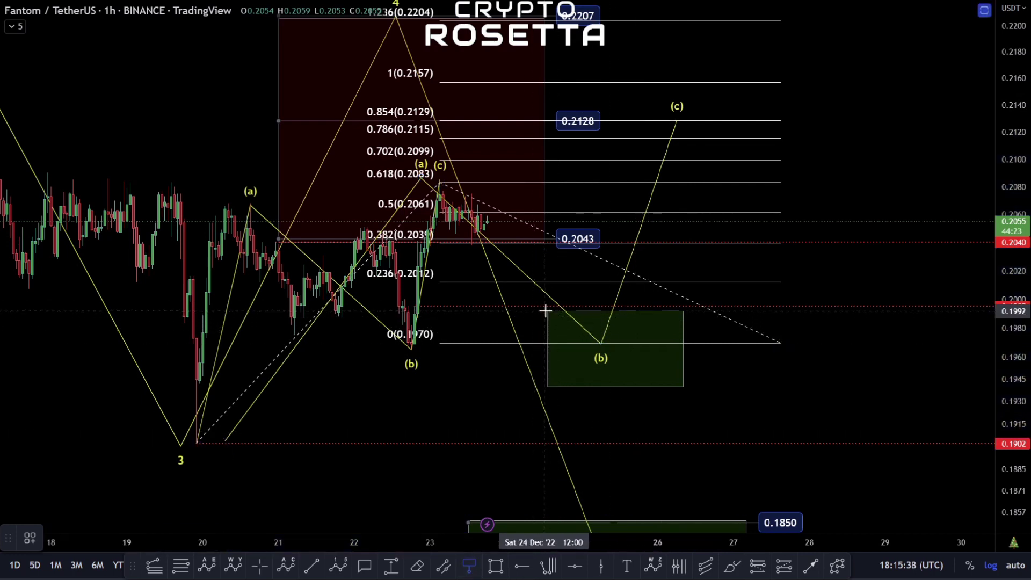
left_click(547, 311)
left_click(687, 311)
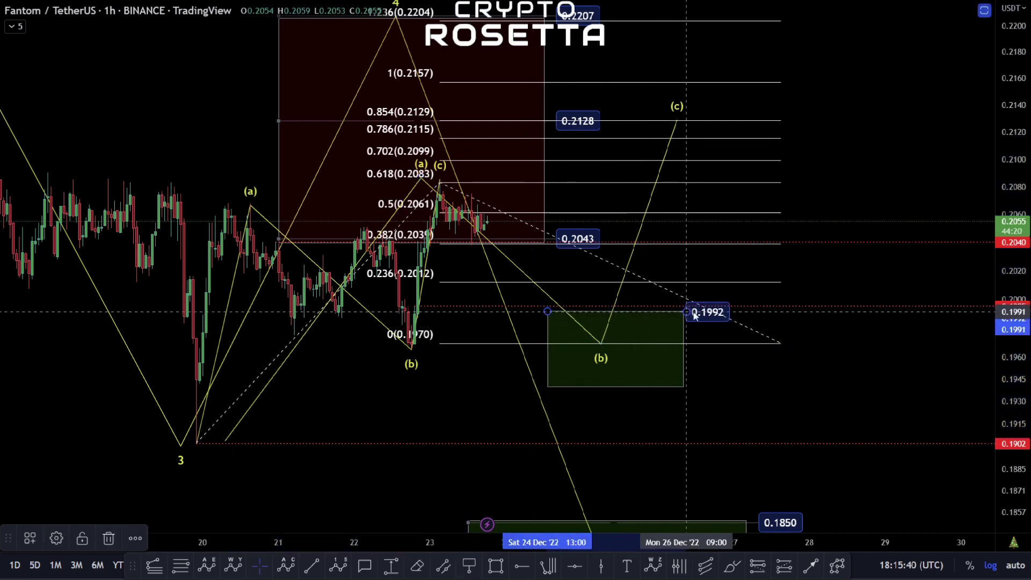
left_click(746, 376)
left_click_drag(706, 401, 698, 411)
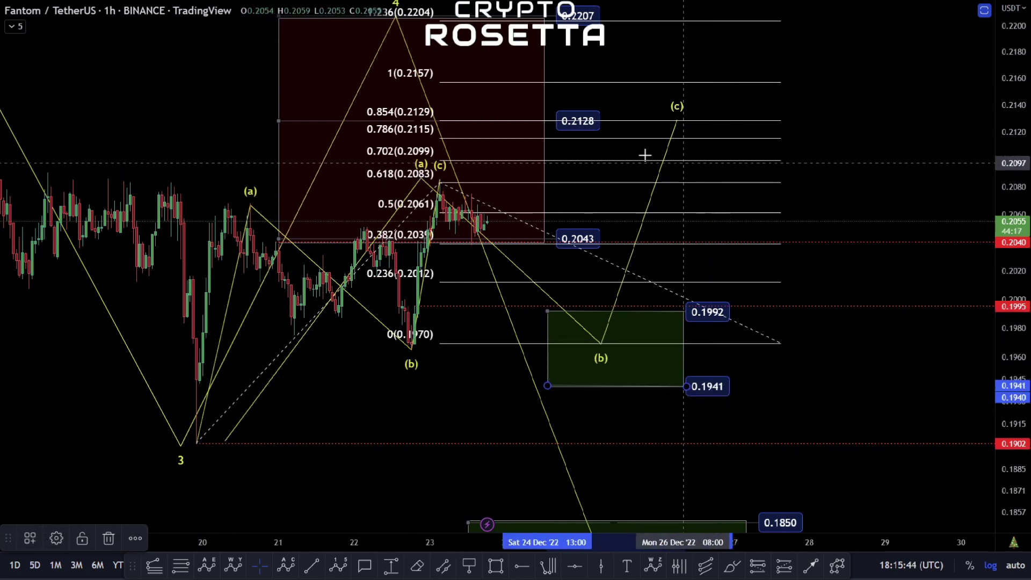
Move the main impulse's wave 4 point beside the larger correction's (c) near 0.213, and wave 5 to about 0.1834 in the lower green zone.
left_click_drag(686, 161, 693, 233)
mouse_move(391, 88)
left_mouse_down()
mouse_move(650, 177)
mouse_move(627, 189)
left_mouse_up()
mouse_move(789, 258)
left_mouse_down()
mouse_move(865, 145)
mouse_move(893, 42)
left_mouse_up()
left_click_drag(526, 429, 627, 424)
left_click_drag(720, 427, 692, 330)
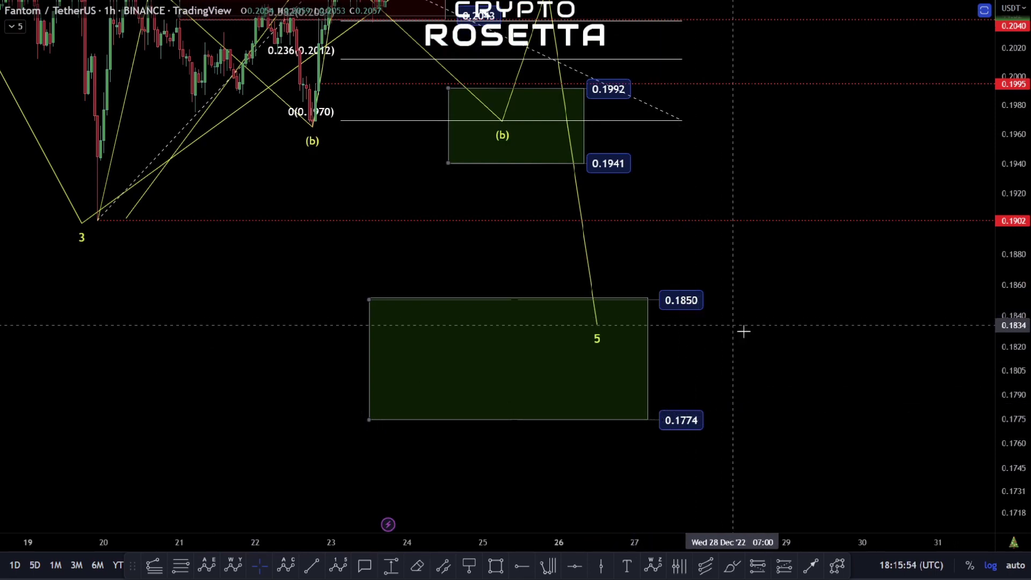
Draw a Fibonacci retracement from the 0.1902 low to the (c) target at 0.2129, and delete the Fibonacci extension.
left_click_drag(734, 325, 834, 501)
left_click_drag(1022, 257, 1023, 275)
scroll(582, 441, "down", 3)
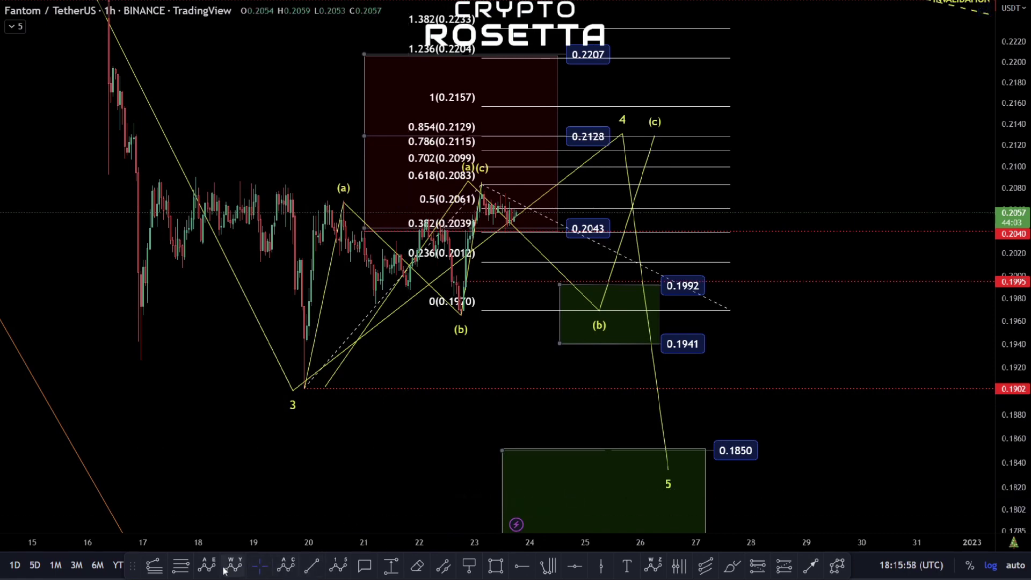
left_click(186, 570)
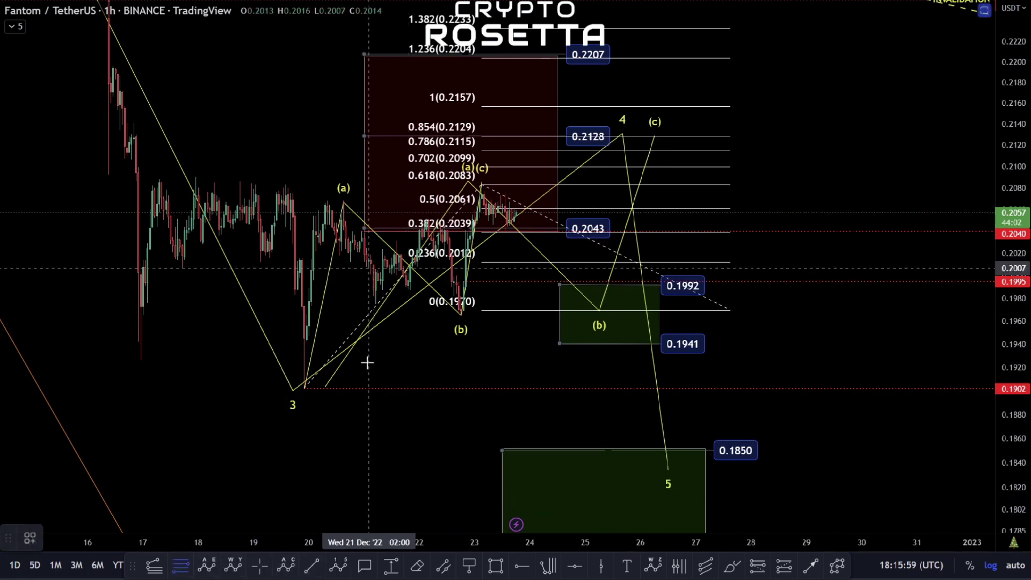
left_click(304, 405)
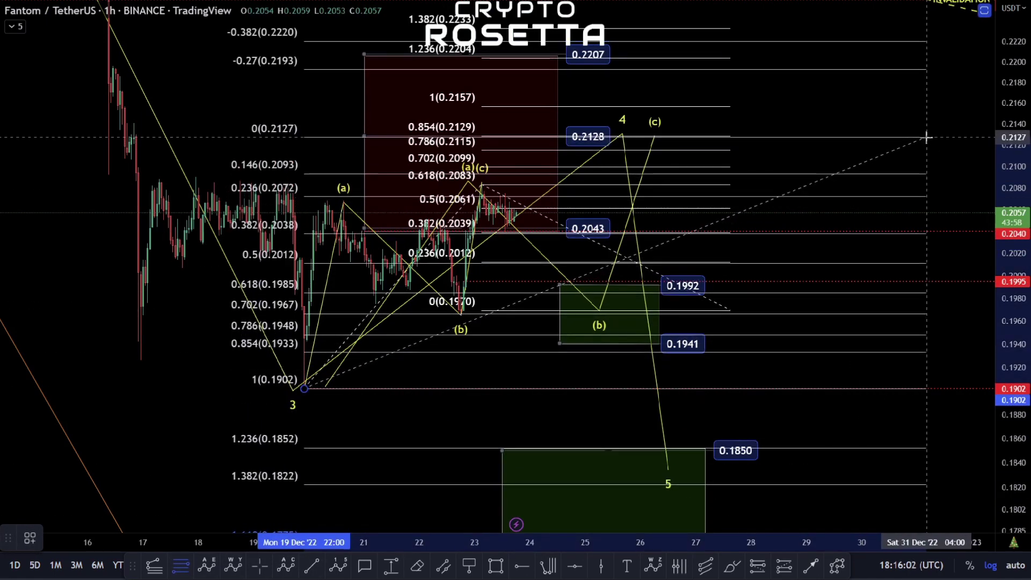
left_click(926, 136)
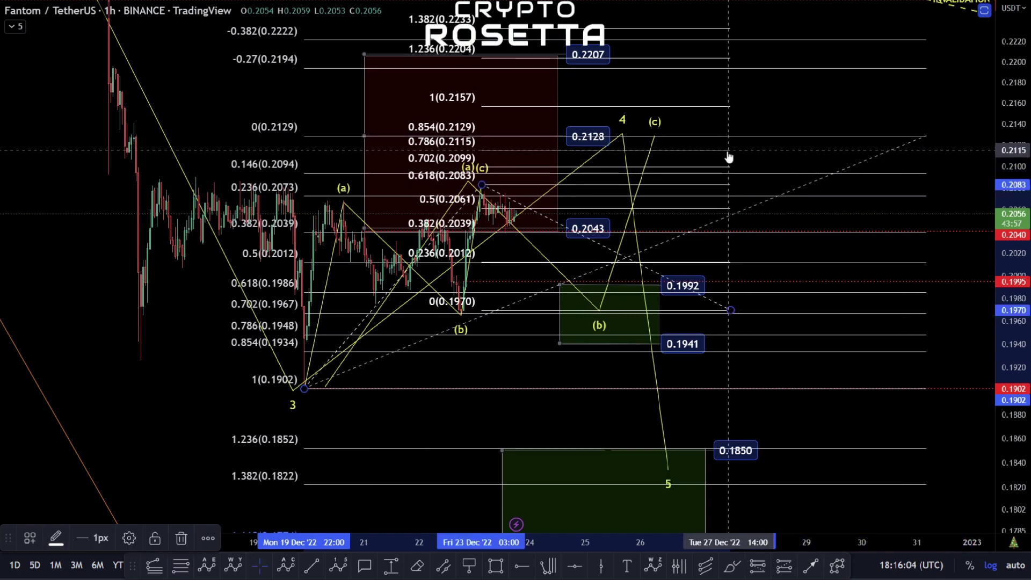
key("Delete")
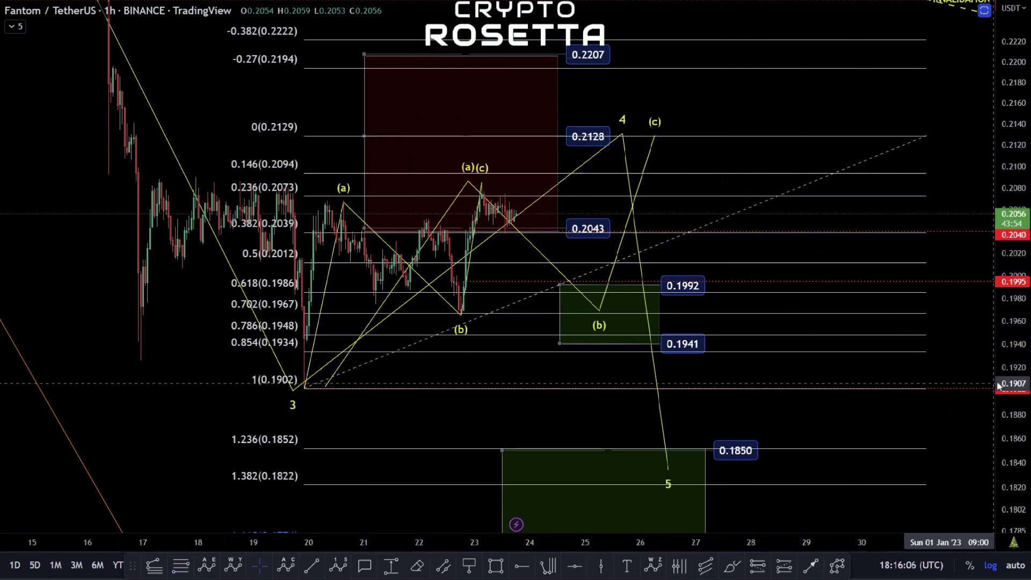
Compare the retracement's 1.236 to 1.618 levels with the green wave 5 target zone, and select the retracement.
left_click_drag(976, 361, 925, 308)
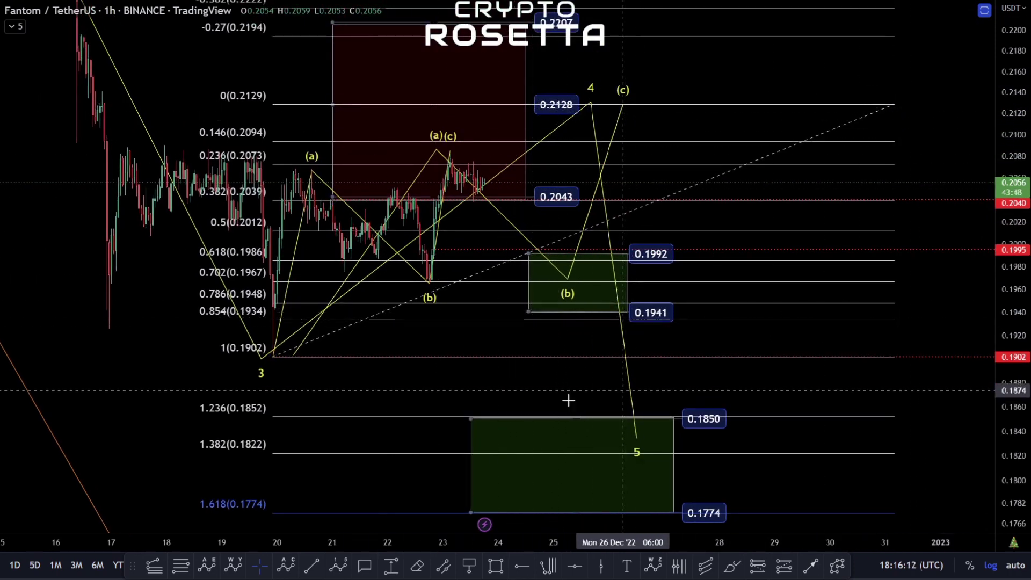
left_click_drag(685, 431, 643, 327)
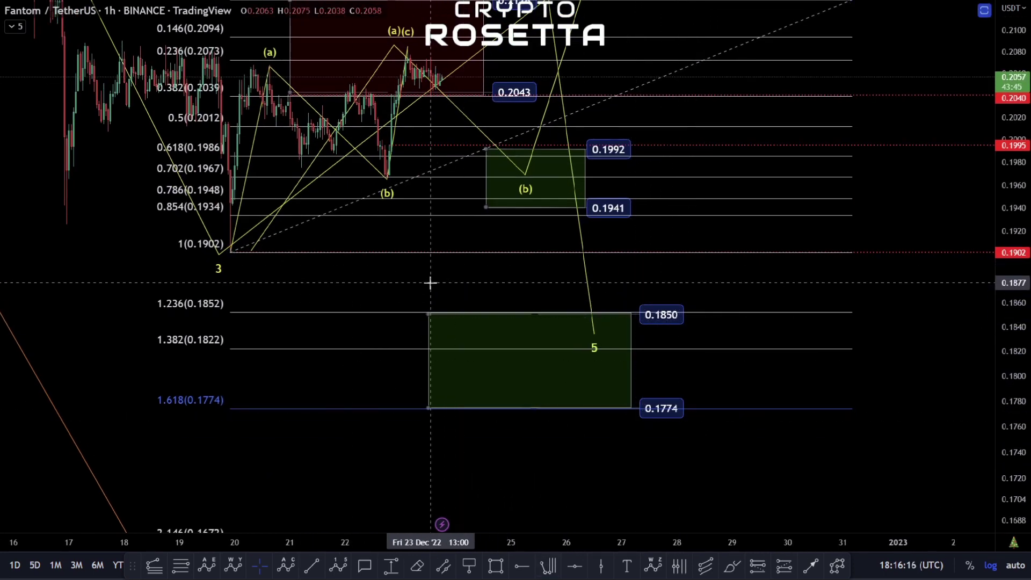
left_click_drag(430, 283, 520, 360)
left_click(451, 392)
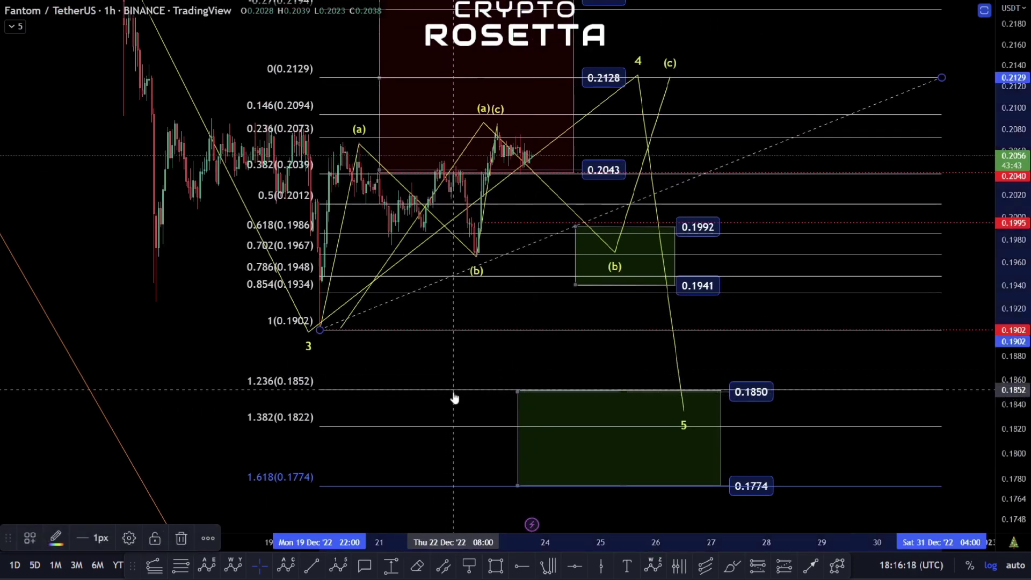
Delete the Fibonacci retracement drawn between the 0.1902 low and the (c) target.
key("Delete")
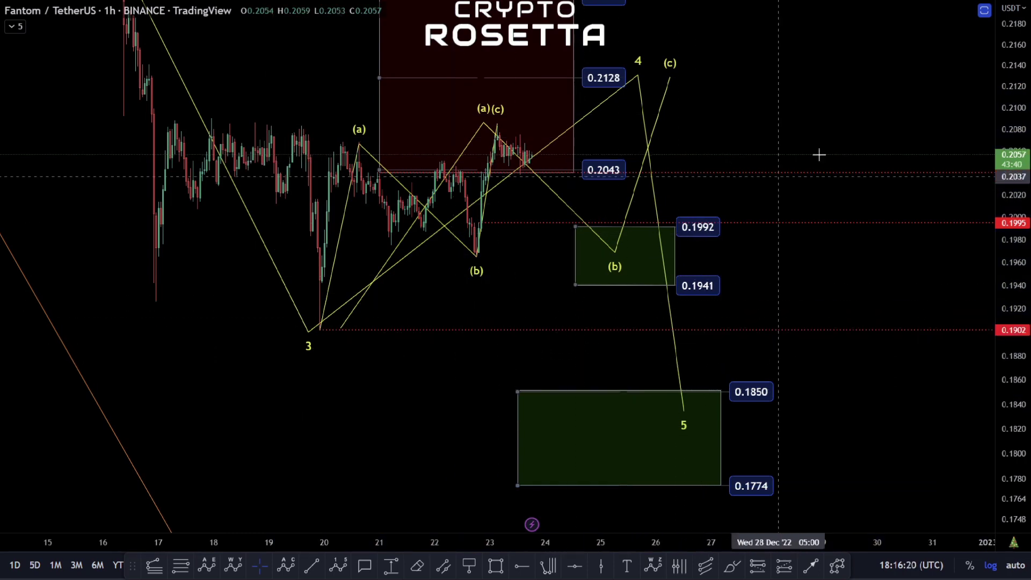
left_click_drag(771, 77, 764, 126)
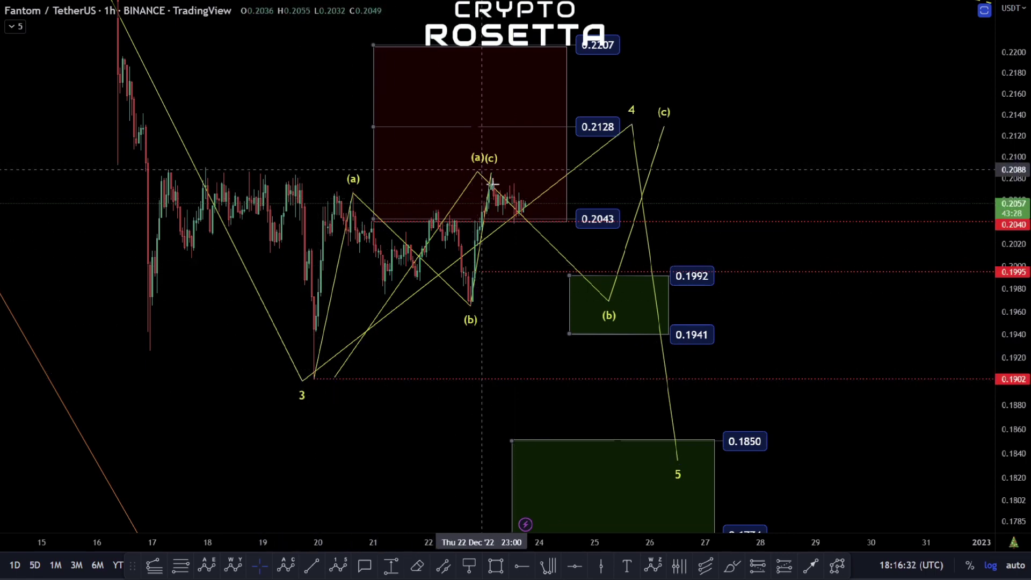
left_click_drag(755, 315, 654, 347)
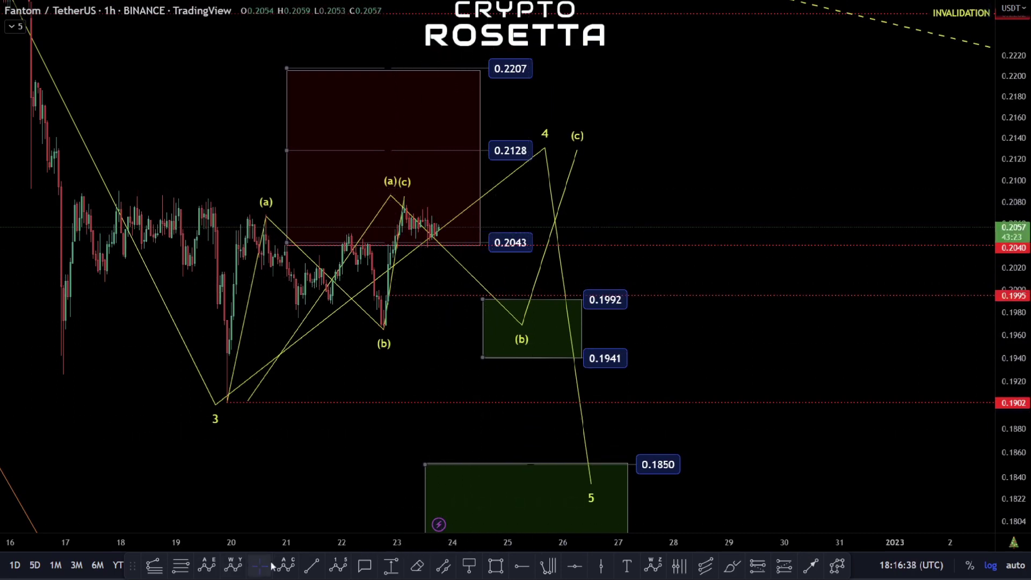
Draw a smaller downward ABC correction from the 0.2086 high, with (a) near 0.2011, (b) near 0.2046 and (c) near 0.1931.
left_click(286, 565)
left_click(406, 196)
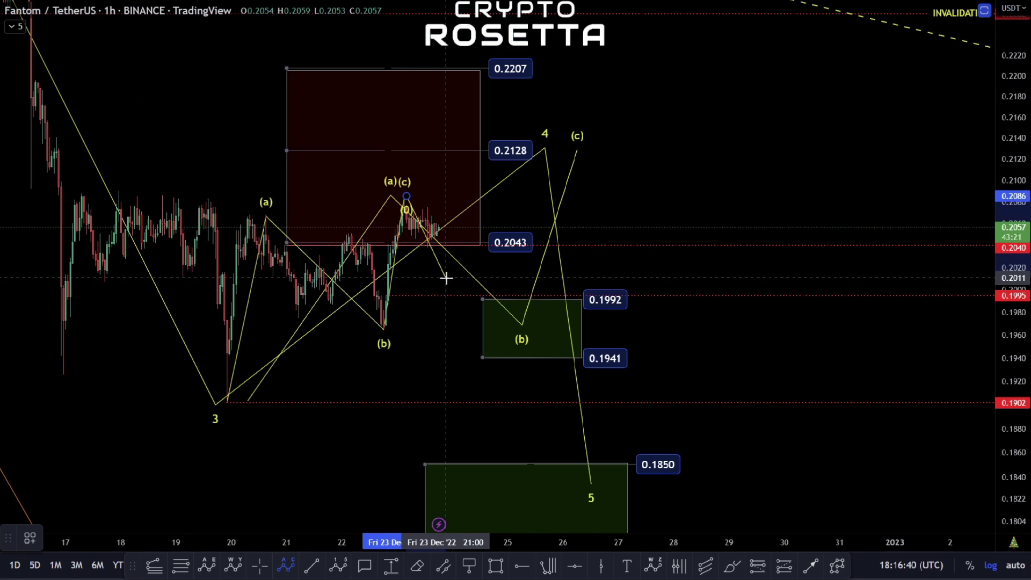
left_click(446, 277)
left_click(483, 239)
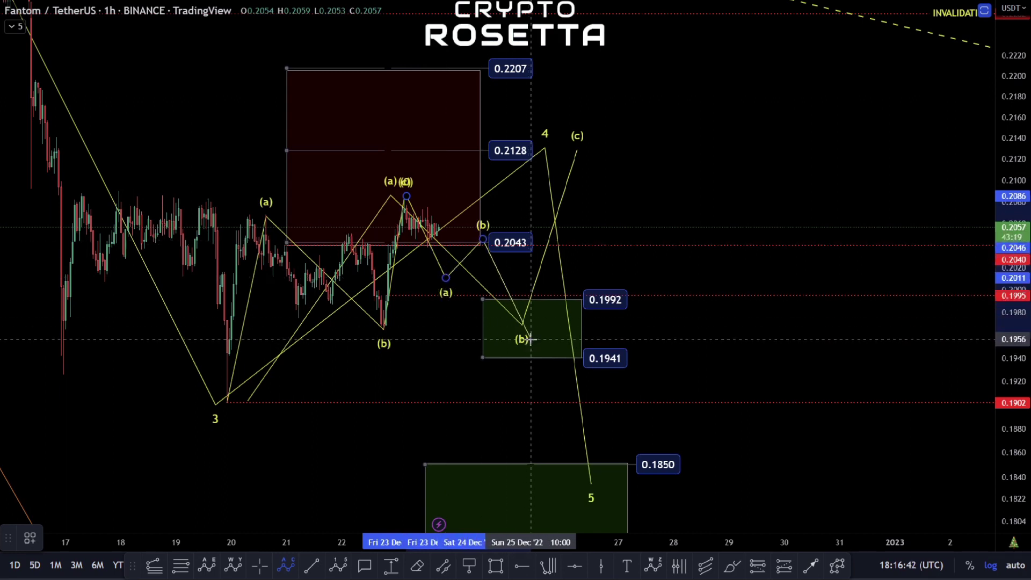
left_click(525, 365)
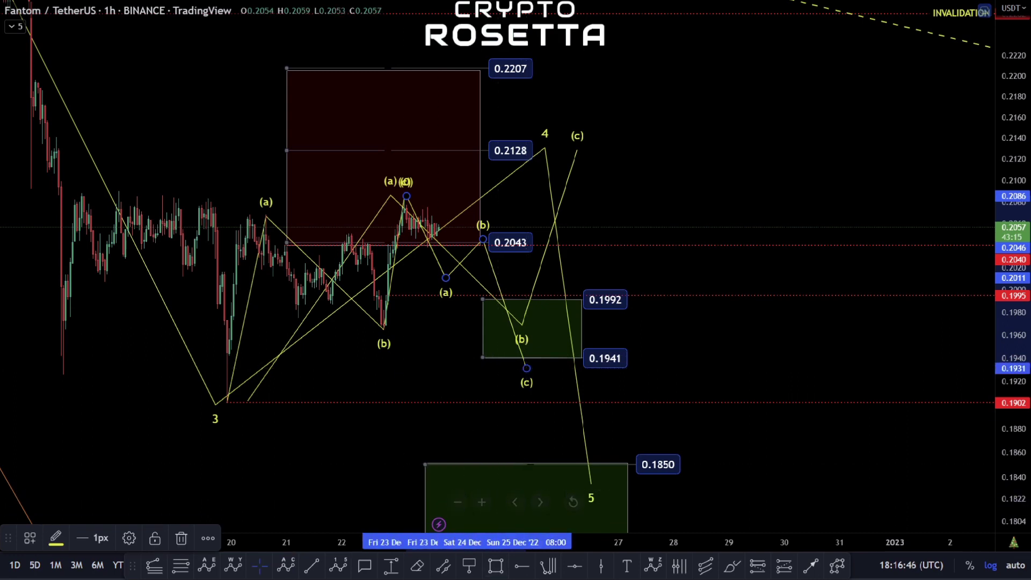
Draw two converging dashed trend lines, a rising one from about 0.1919 to 0.2029 and a falling one from 0.2086 to 0.2029.
left_click(311, 565)
left_click(486, 379)
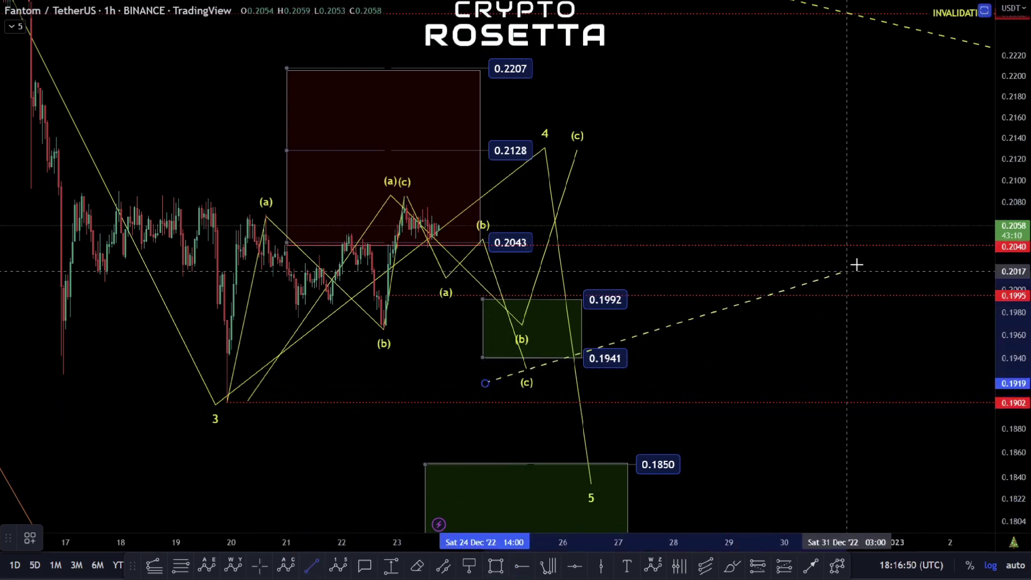
left_click(876, 258)
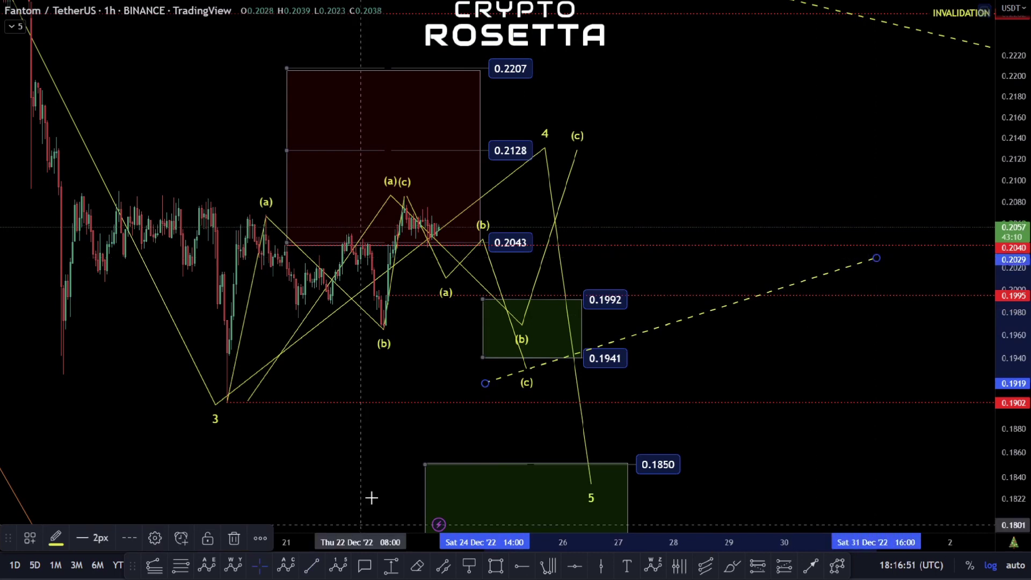
left_click(313, 569)
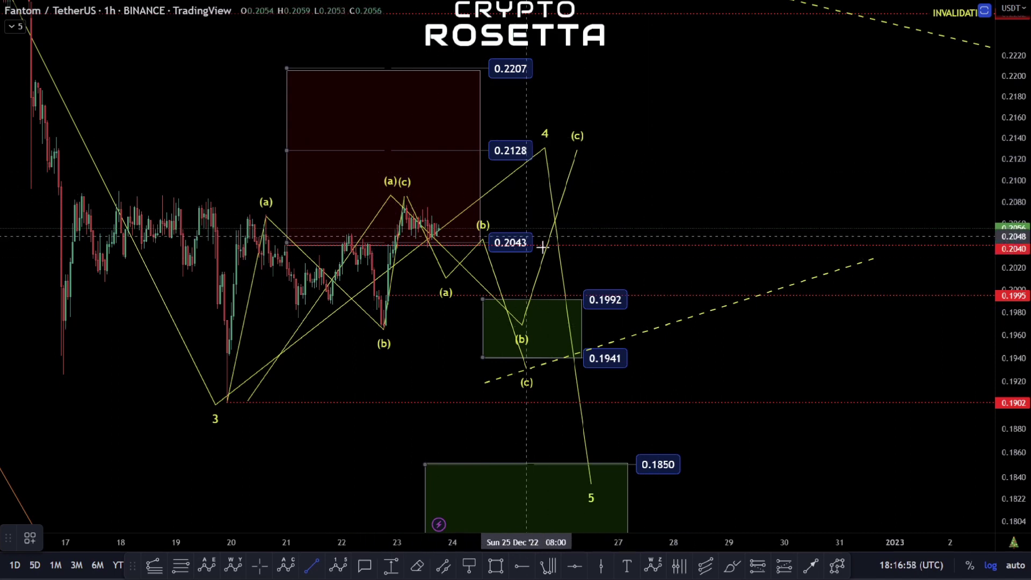
left_click(404, 194)
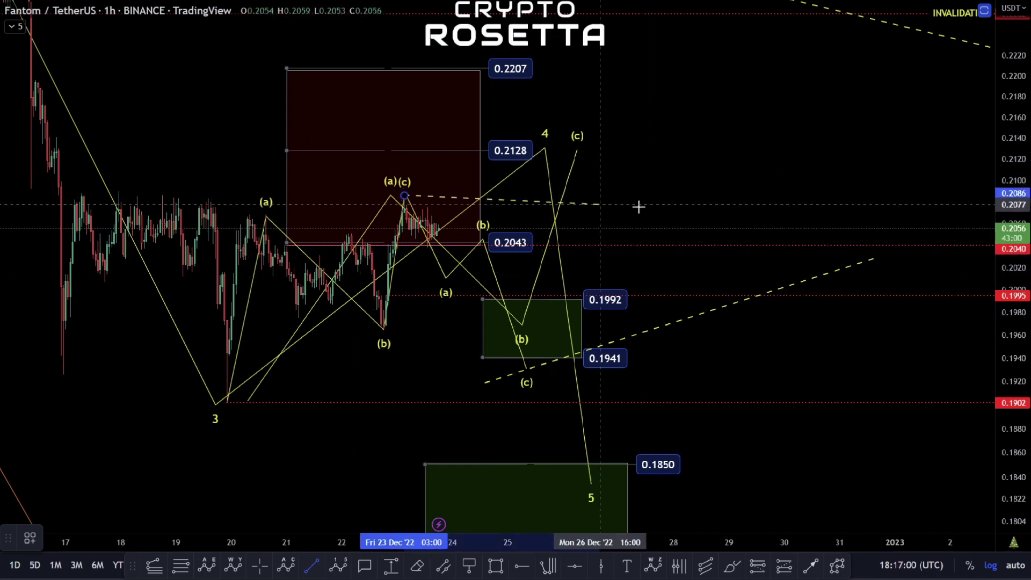
left_click(805, 258)
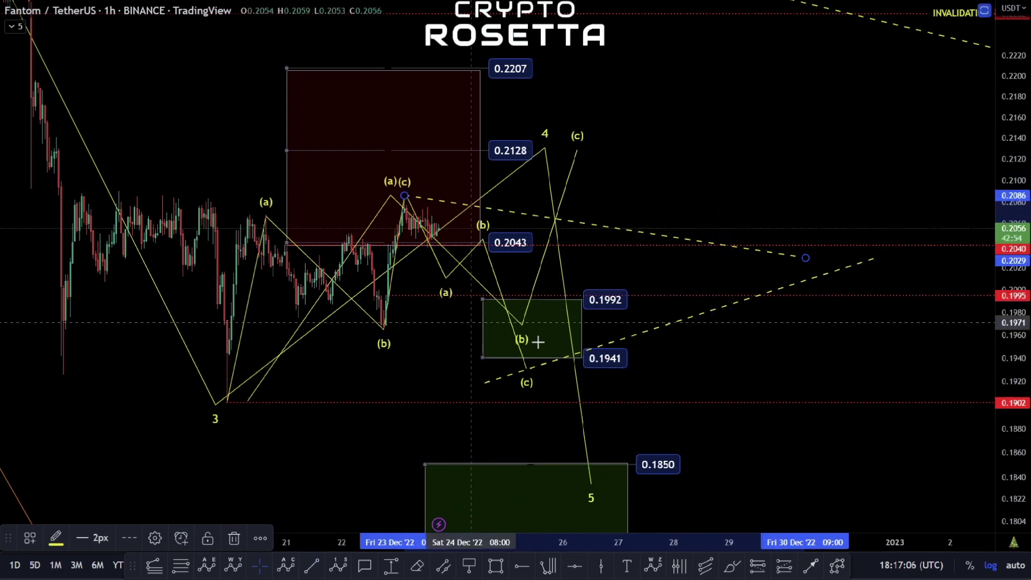
Delete both converging dashed trend lines and the small downward ABC correction.
left_click(644, 338)
key("Delete")
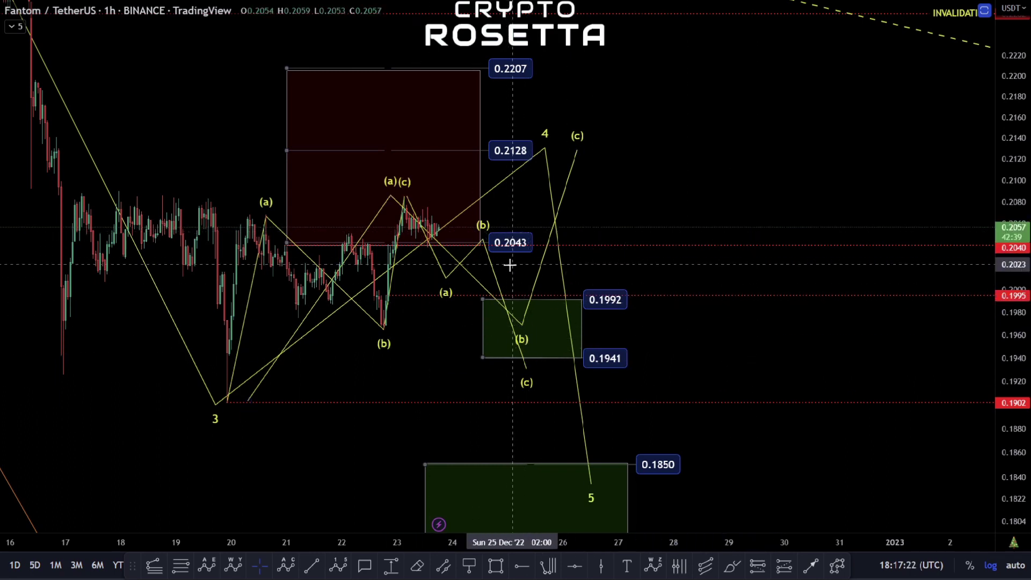
left_click(494, 276)
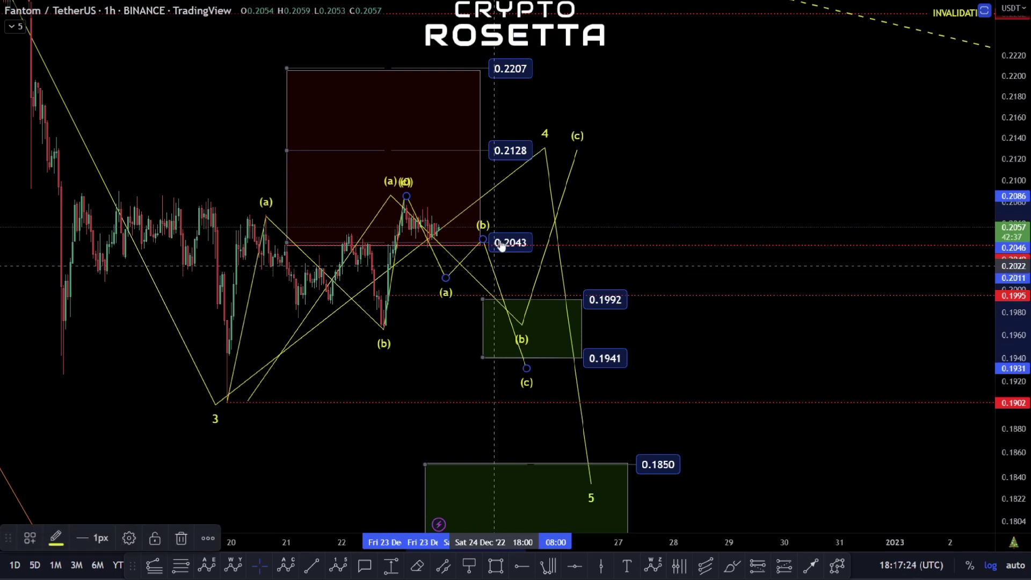
key("Delete")
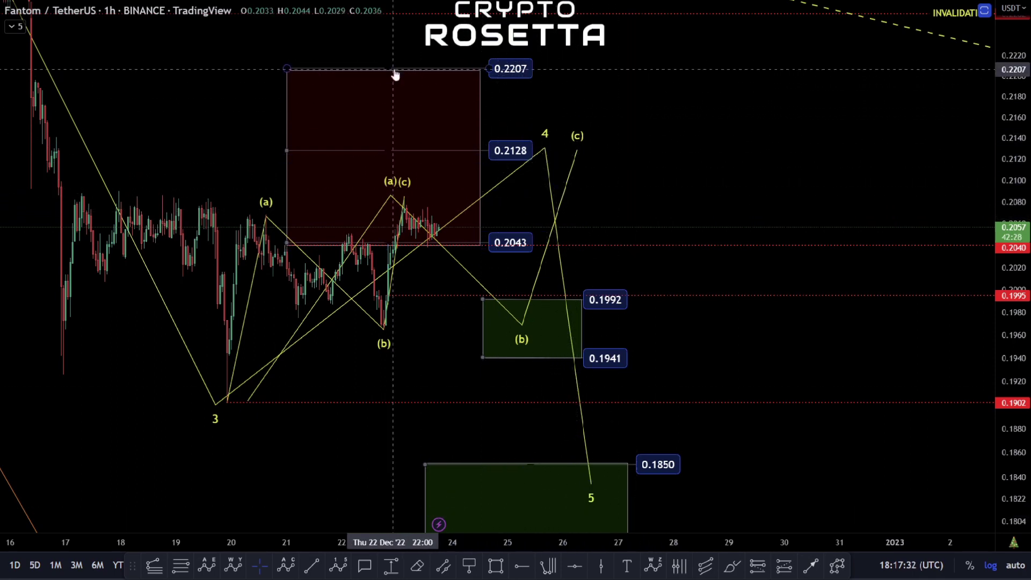
Align the price label on the red resistance zone's upper edge at 0.2205, and review the wave 4 and 5 targets.
left_click_drag(400, 67, 400, 70)
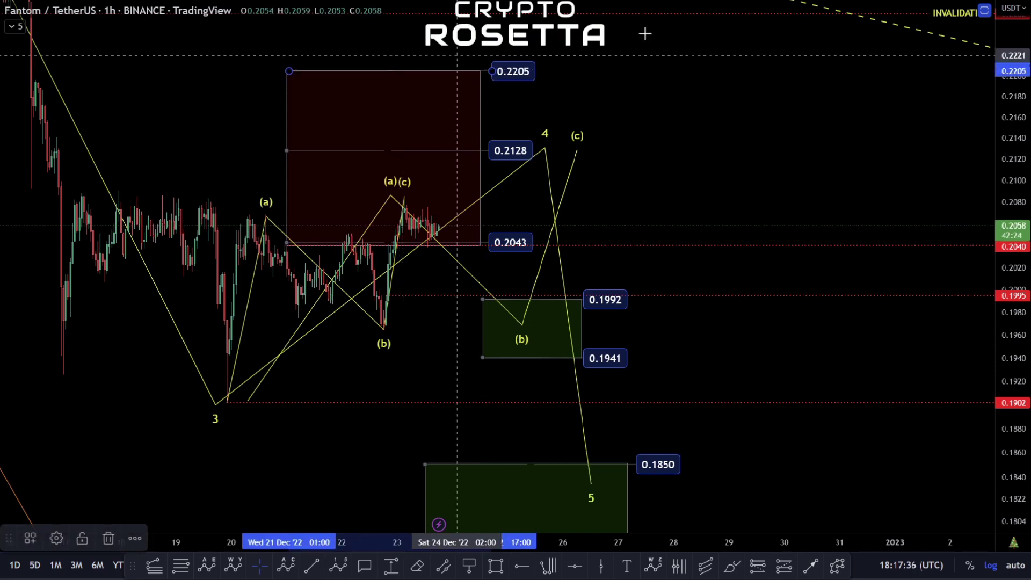
left_click_drag(607, 91, 739, 193)
scroll(751, 220, "down", 3)
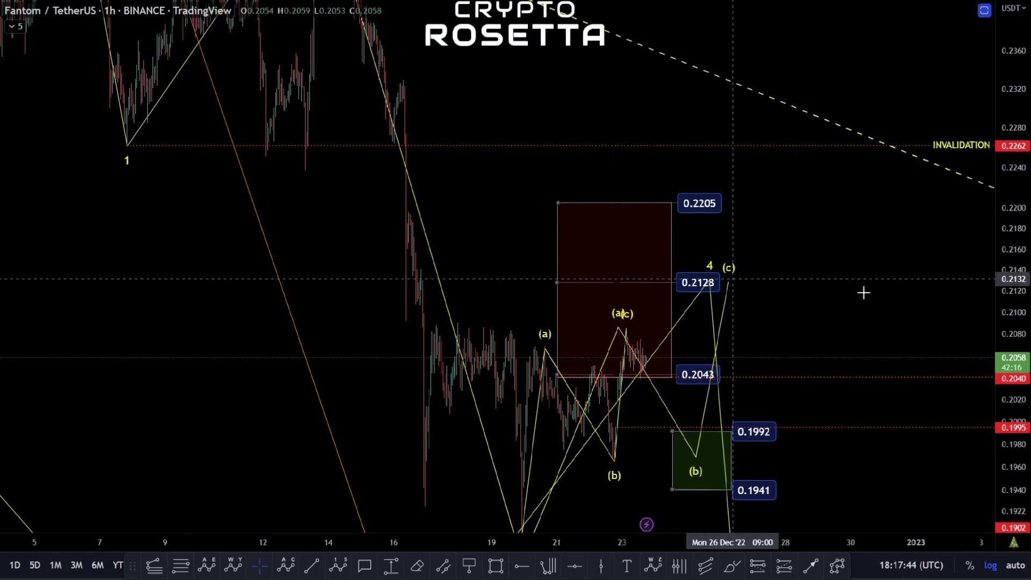
left_click_drag(912, 285, 787, 83)
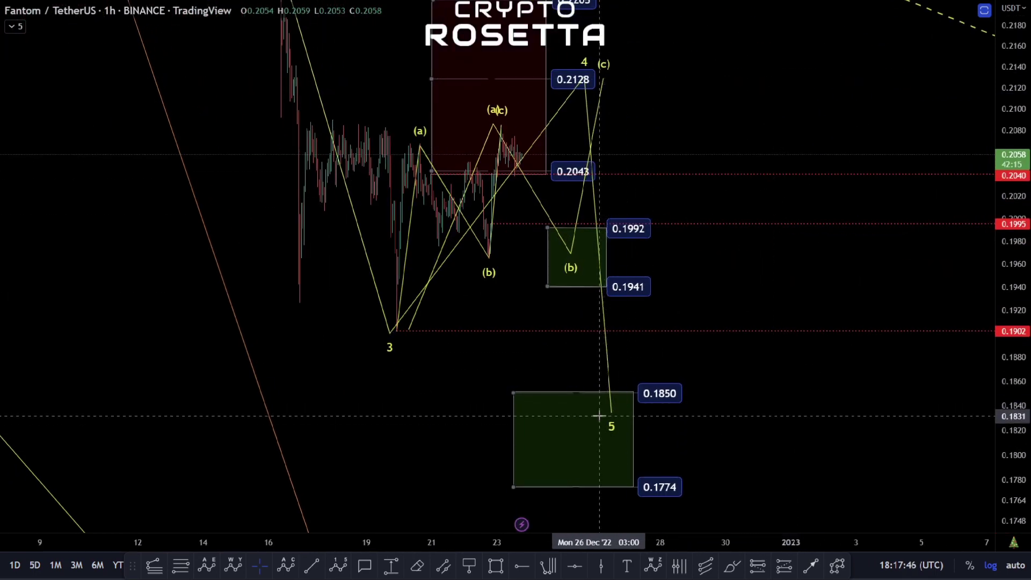
left_click_drag(700, 78, 633, 253)
left_click_drag(739, 202, 839, 76)
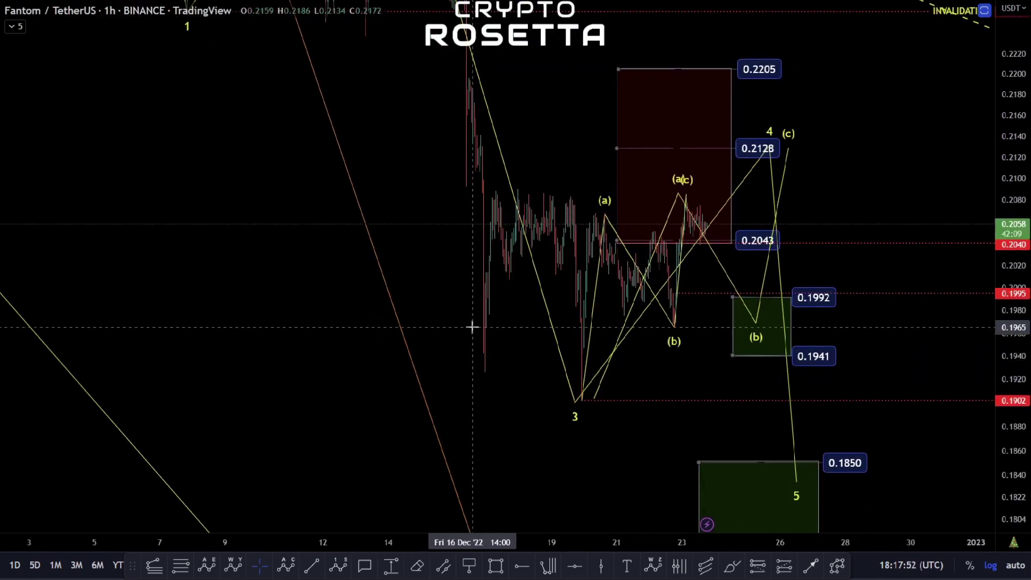
Hide the "5 wave move down" drawing group through the chart's object tree.
left_click_drag(808, 91, 650, 243)
right_click(650, 243)
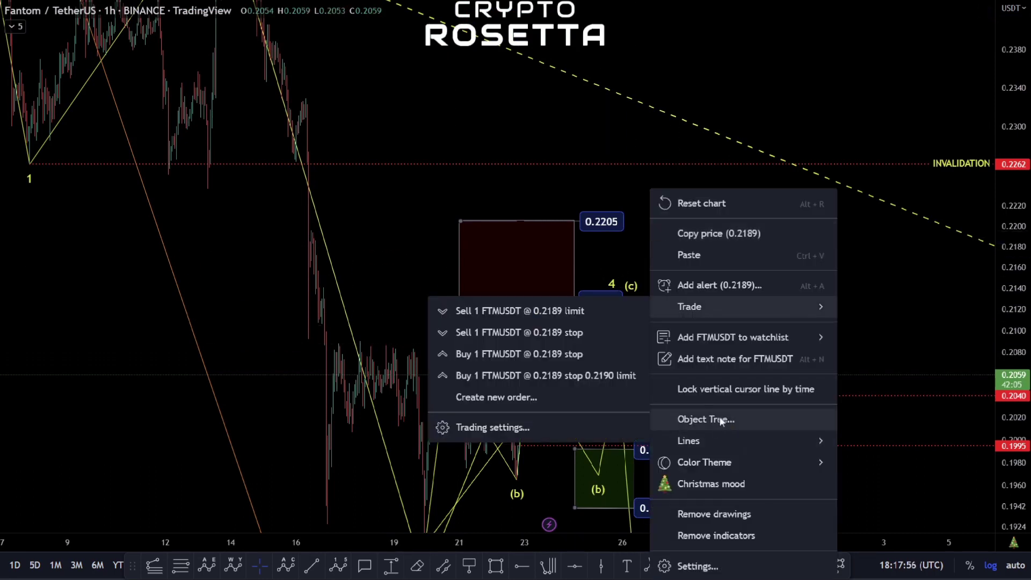
left_click(697, 419)
scroll(558, 322, "down", 1)
scroll(558, 323, "down", 5)
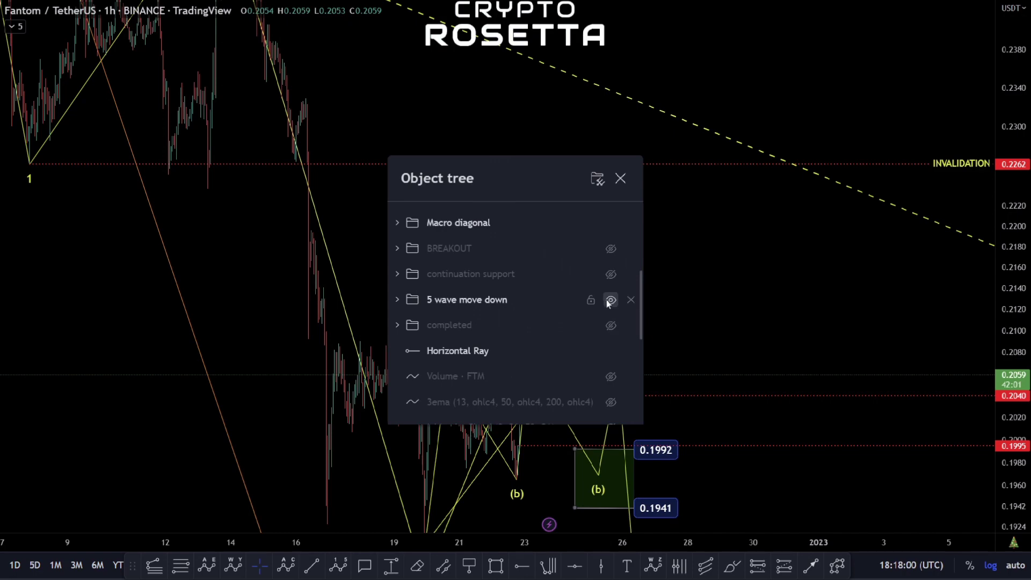
left_click(611, 300)
left_click(465, 145)
left_click_drag(563, 184, 589, 119)
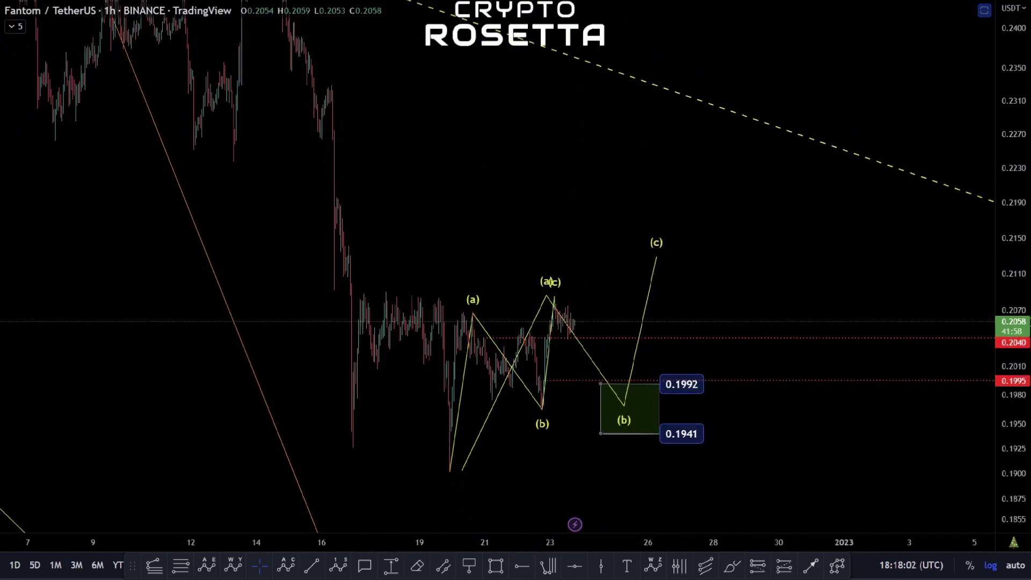
scroll(736, 191, "down", 5)
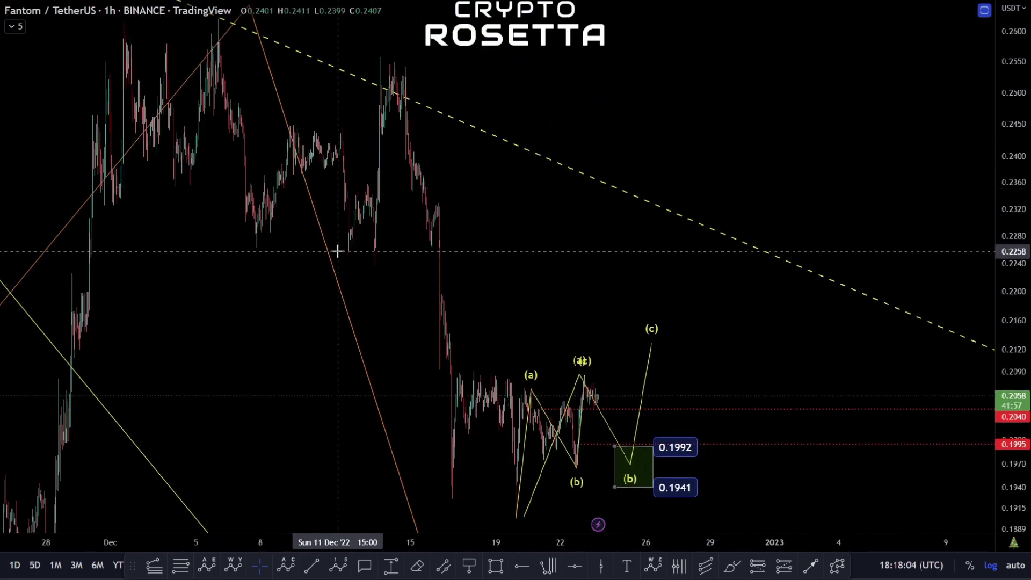
left_click_drag(674, 294, 657, 261)
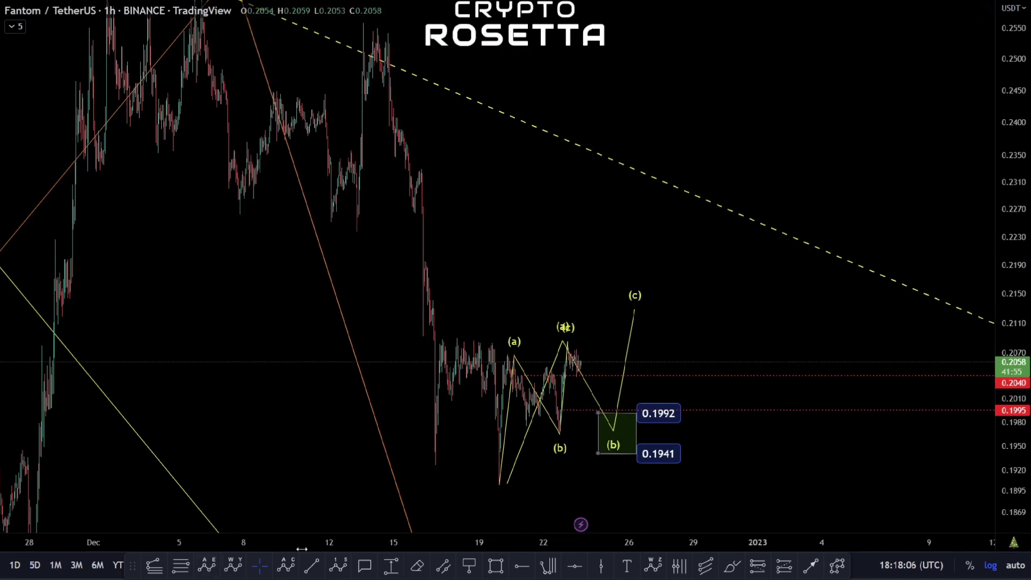
left_click(344, 568)
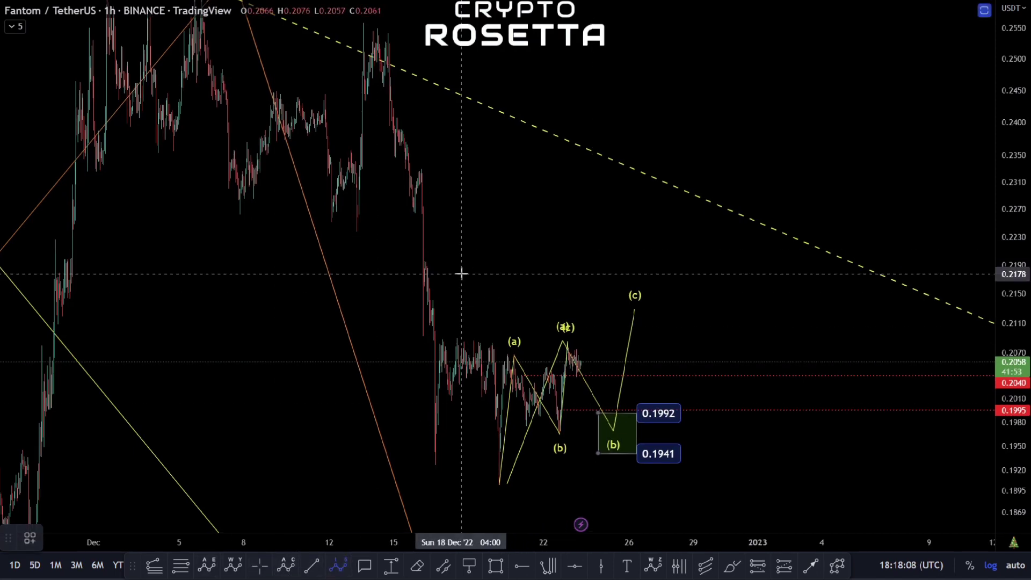
left_click(365, 23)
left_click(496, 484)
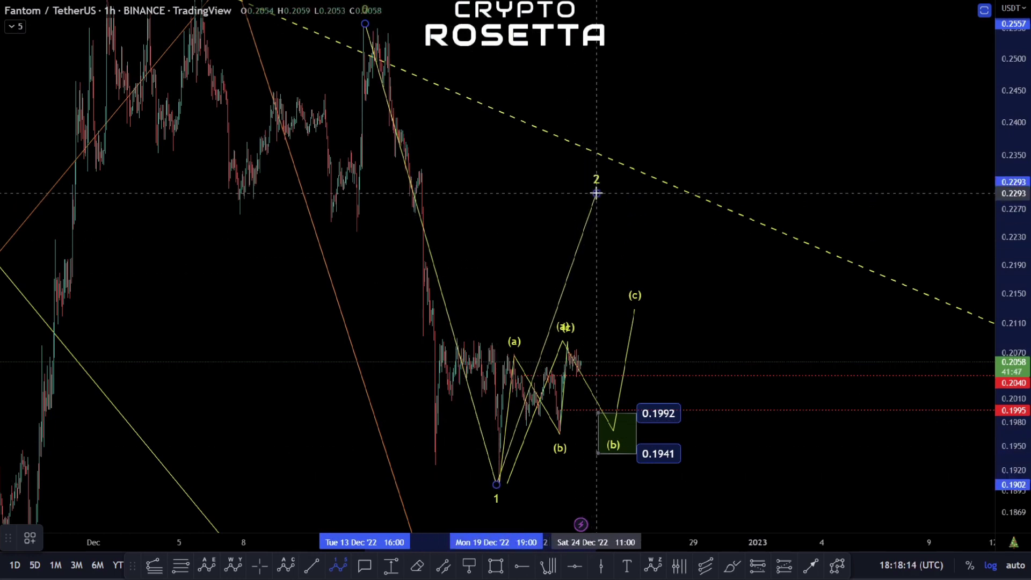
key("Escape")
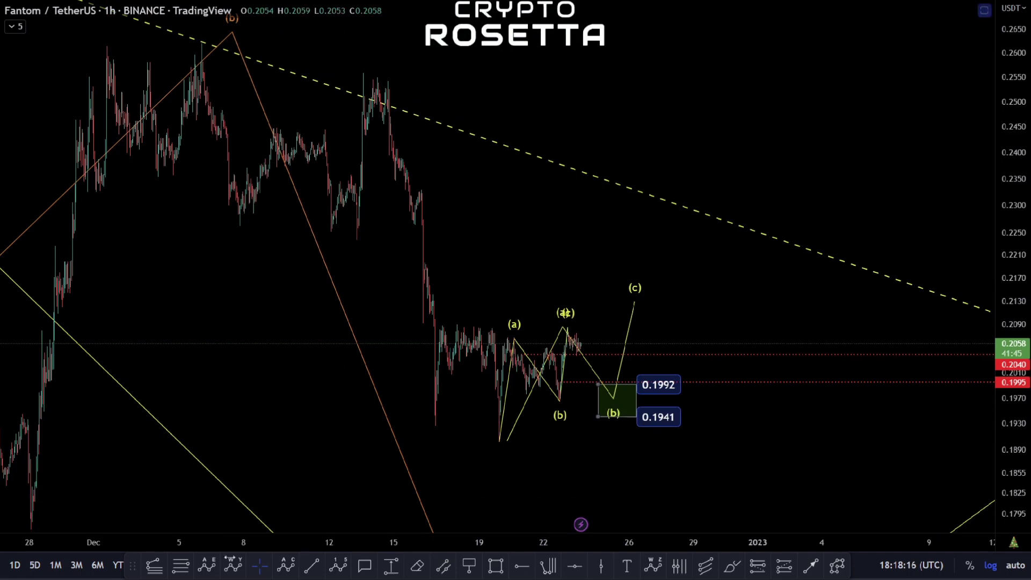
Measure the mid-December drop with a temporary Fibonacci retracement from the 0.2558 high to the 0.1903 low, and delete it.
left_click(181, 565)
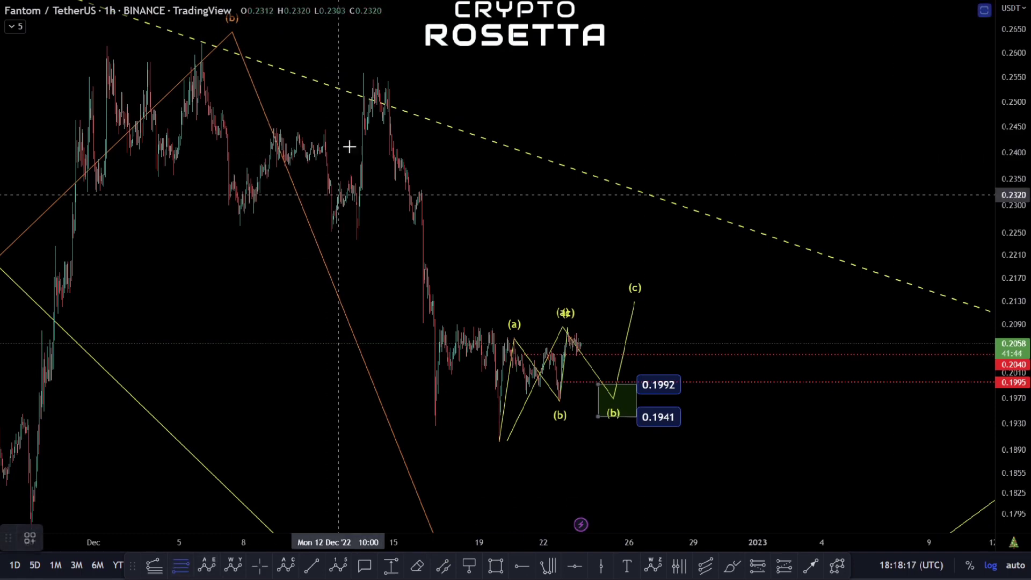
left_click(362, 73)
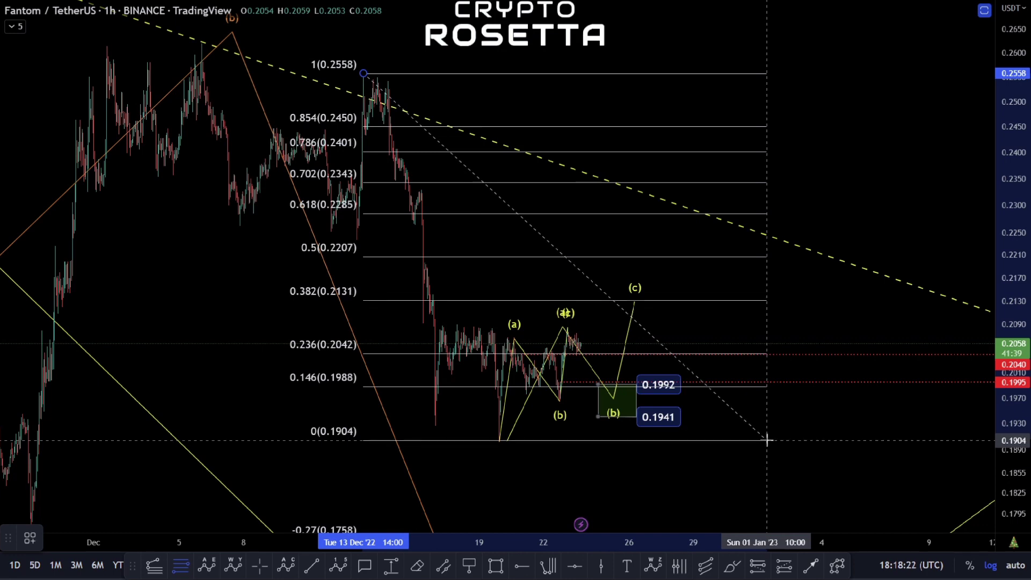
left_click(766, 441)
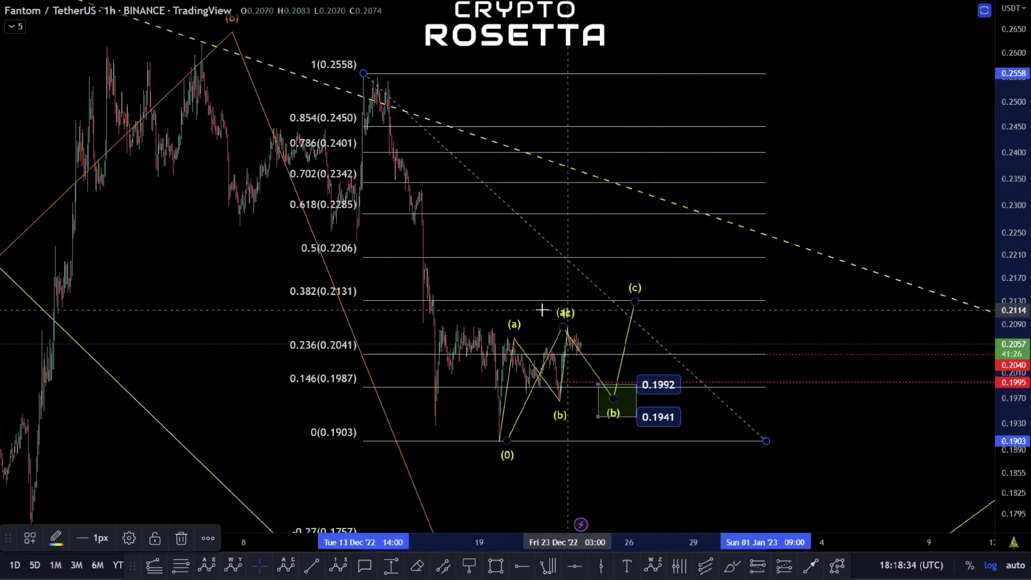
key("Delete")
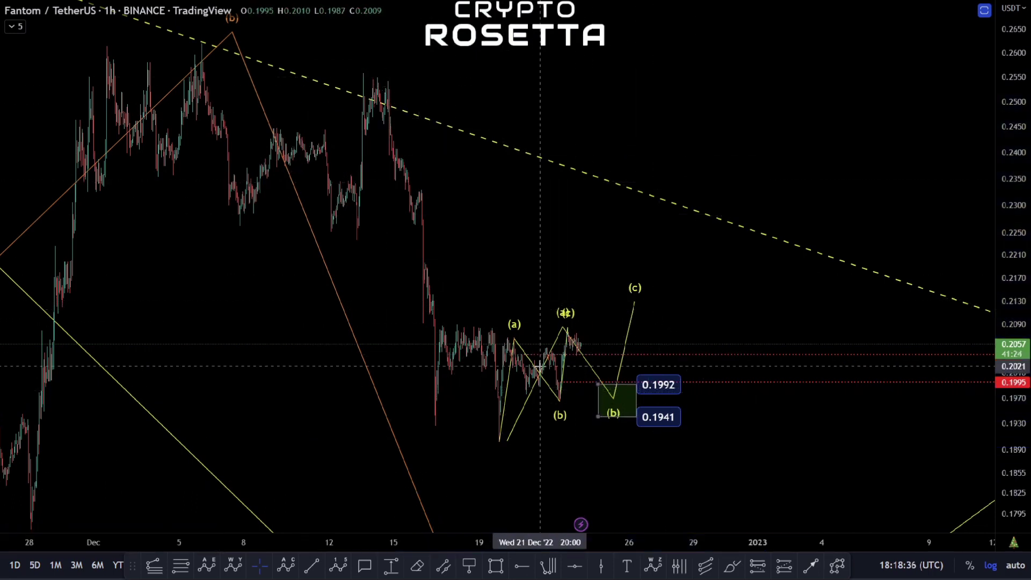
Examine the larger diagonal's projected waves 3, 4 and 5, the orange (a)(b)(c) correction and their invalidation levels.
scroll(208, 331, "down", 4)
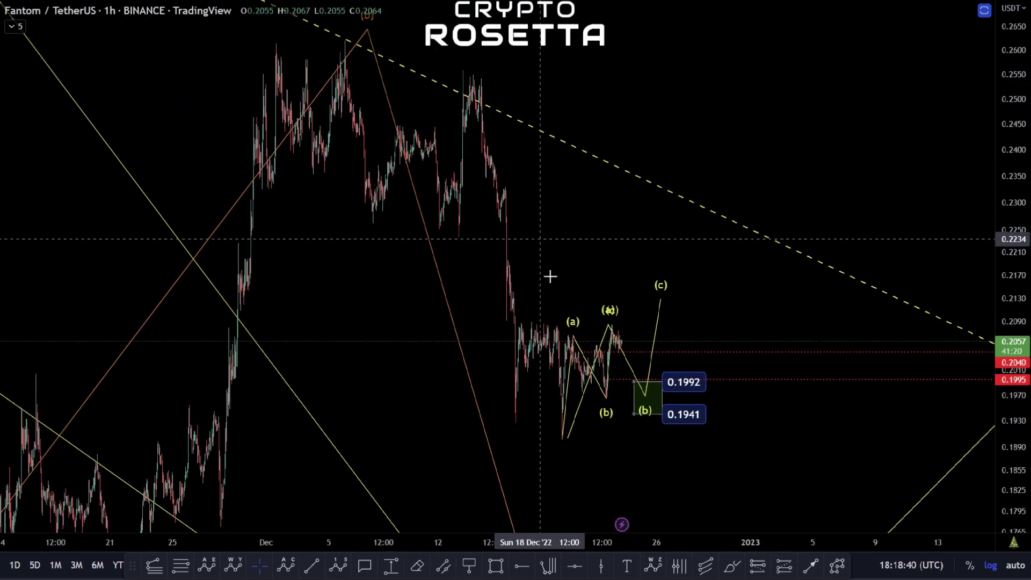
left_click_drag(758, 431, 652, 312)
scroll(667, 386, "down", 5)
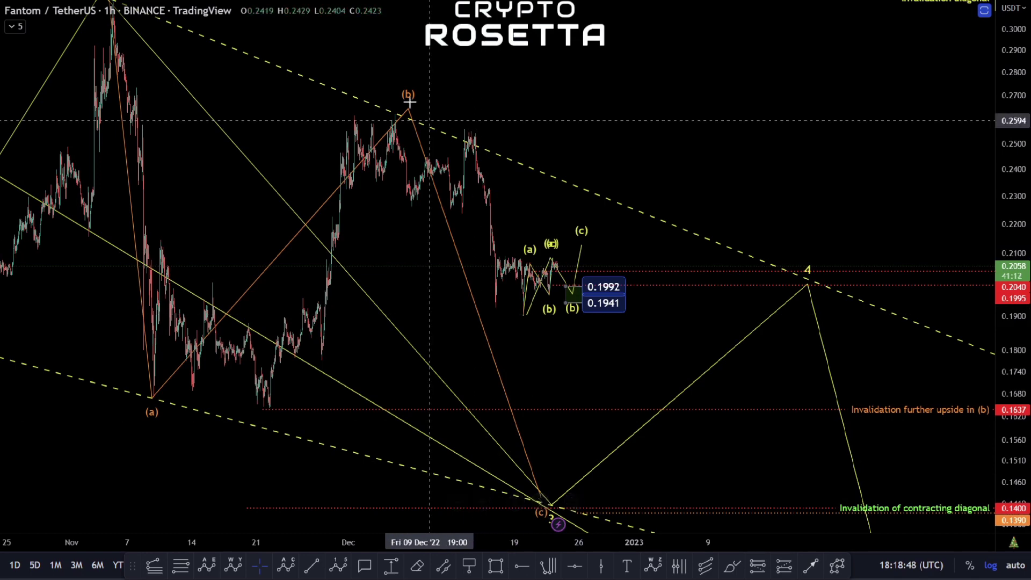
left_click_drag(573, 368, 542, 235)
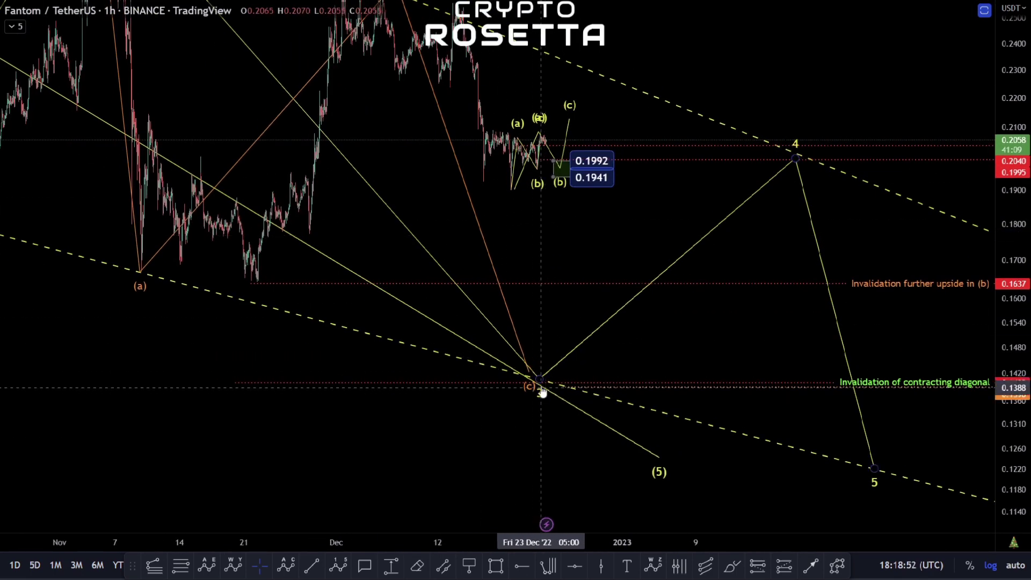
left_click_drag(588, 230, 565, 274)
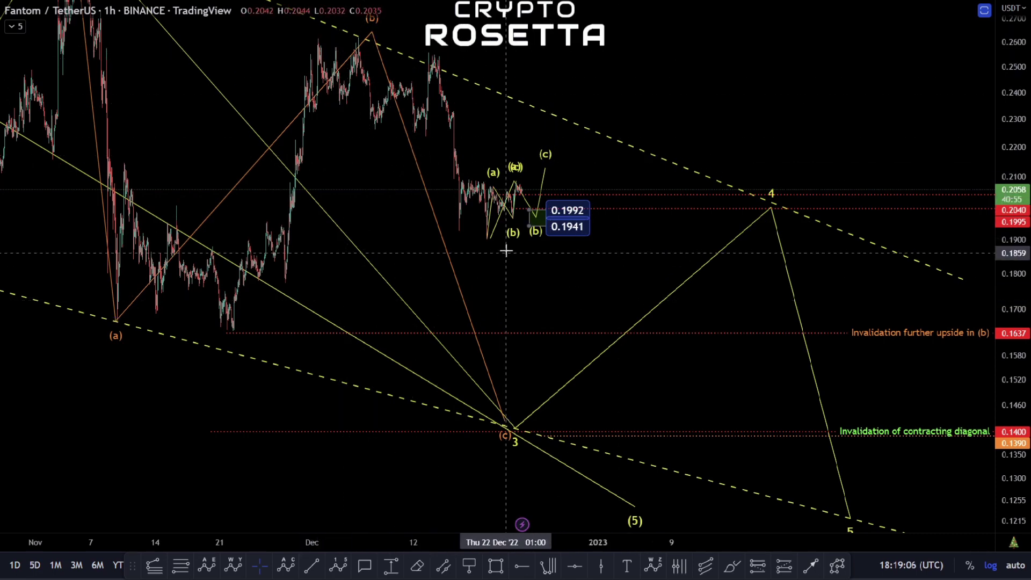
scroll(537, 319, "up", 5)
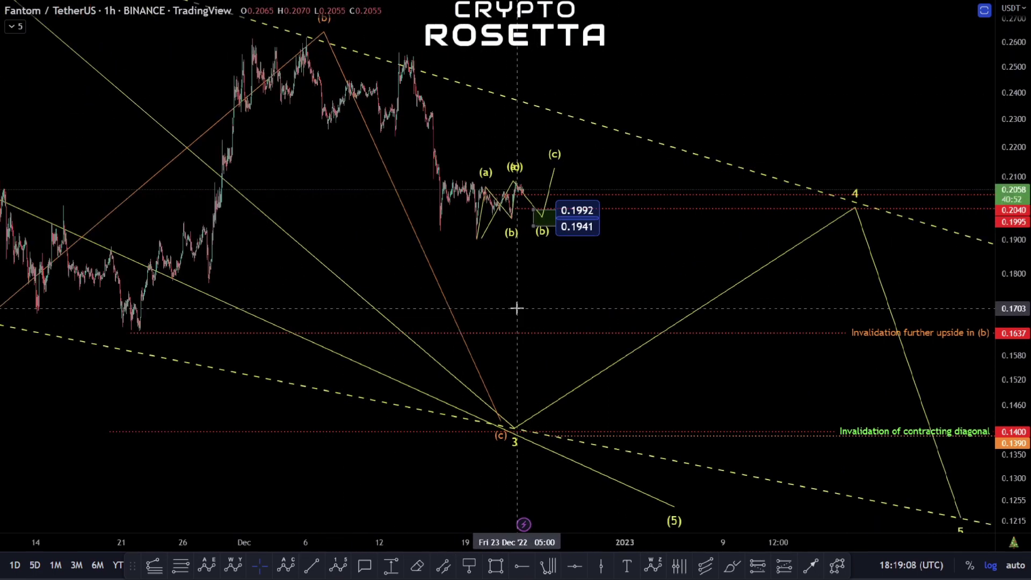
Hide the "Macro diagonal" drawing group in the chart's object tree.
scroll(851, 246, "down", 5)
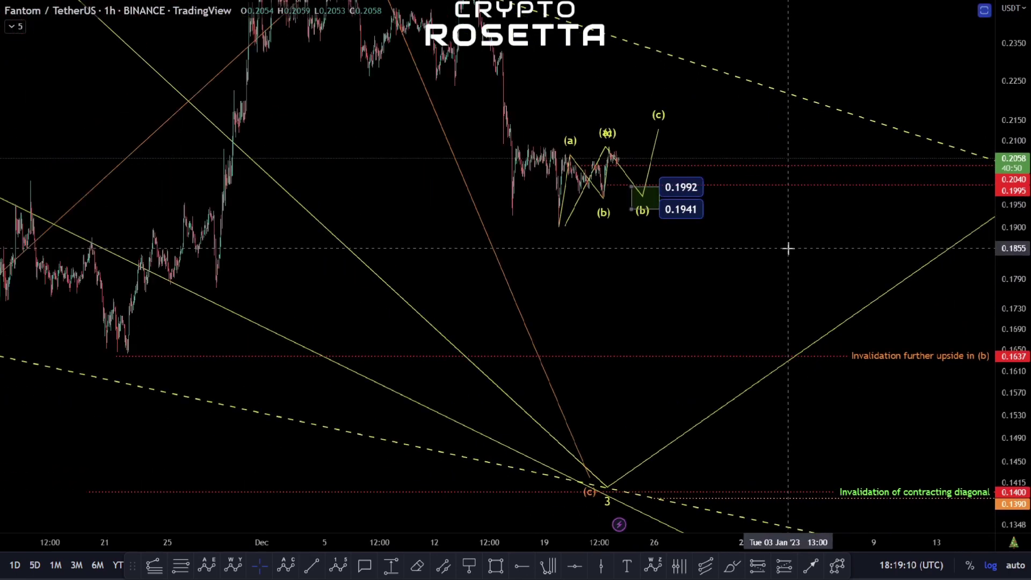
right_click(617, 357)
left_click(697, 420)
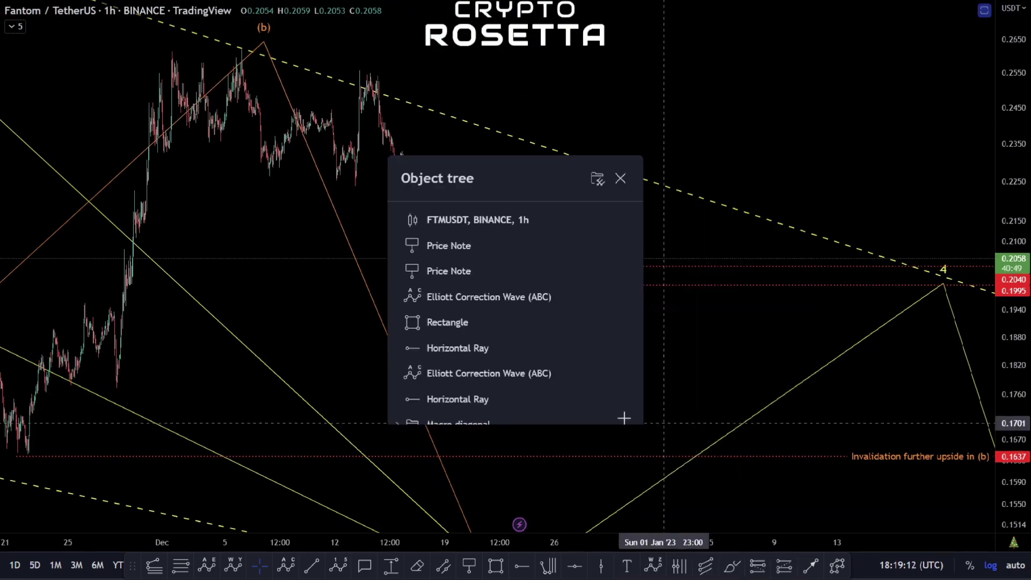
scroll(532, 300, "down", 3)
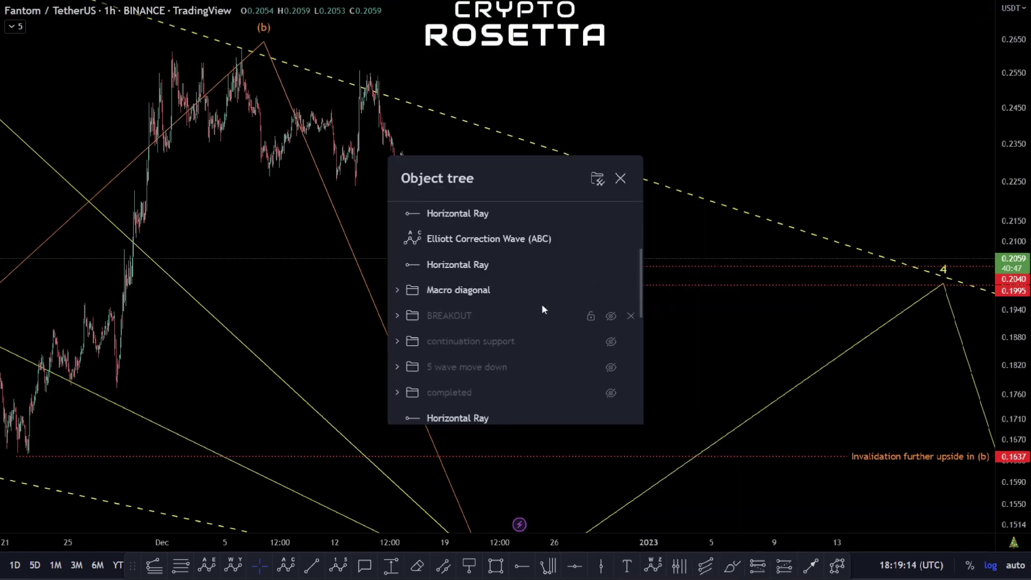
left_click(610, 290)
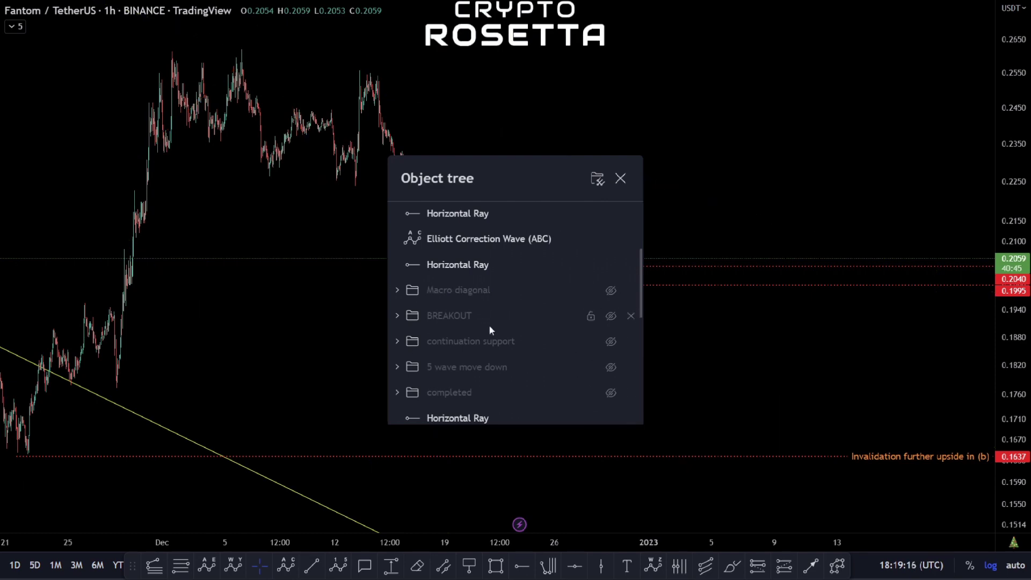
Show the hidden "continuation support" drawing group on the chart and close the object tree.
scroll(527, 319, "down", 3)
scroll(530, 320, "up", 3)
left_click(610, 342)
key("Escape")
scroll(504, 336, "down", 3)
left_click_drag(504, 336, 430, 375)
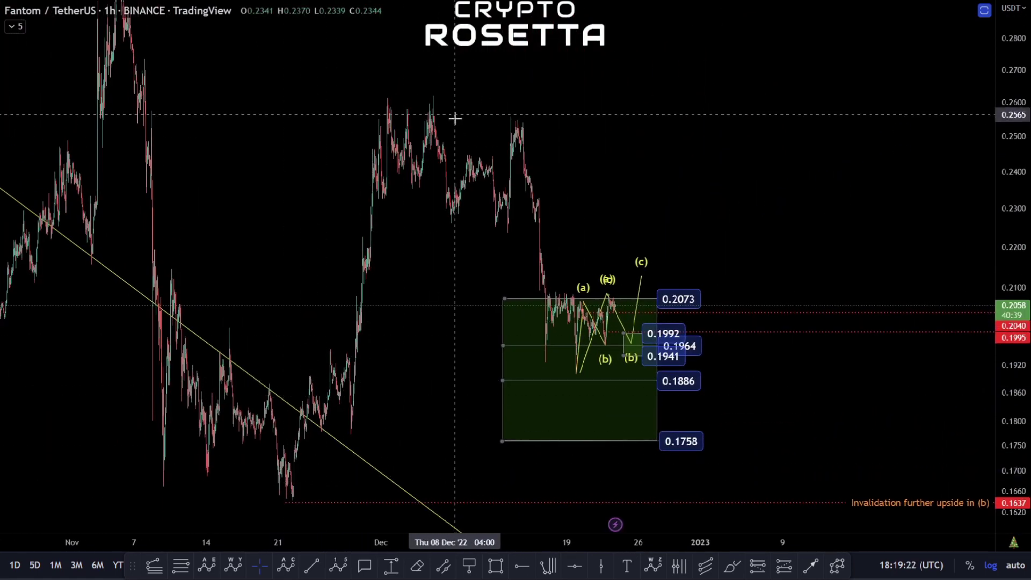
Move the "Invalidation further upside in (b)" ray onto the late-November low at 0.1642.
scroll(752, 196, "down", 3)
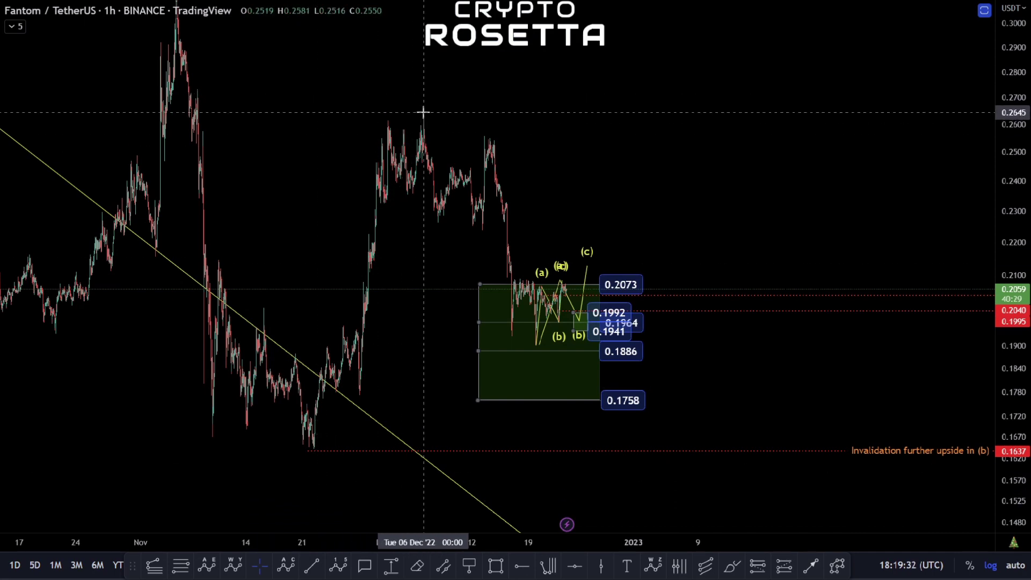
left_click(537, 343)
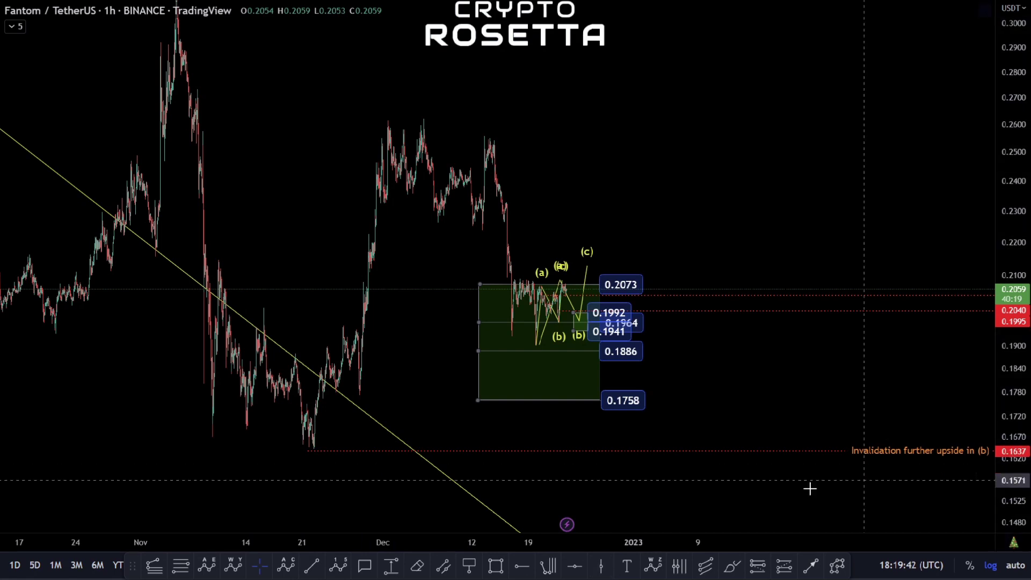
left_click_drag(309, 453, 315, 466)
scroll(317, 467, "up", 5)
left_click_drag(308, 417, 305, 465)
scroll(781, 464, "down", 3)
left_click(614, 380)
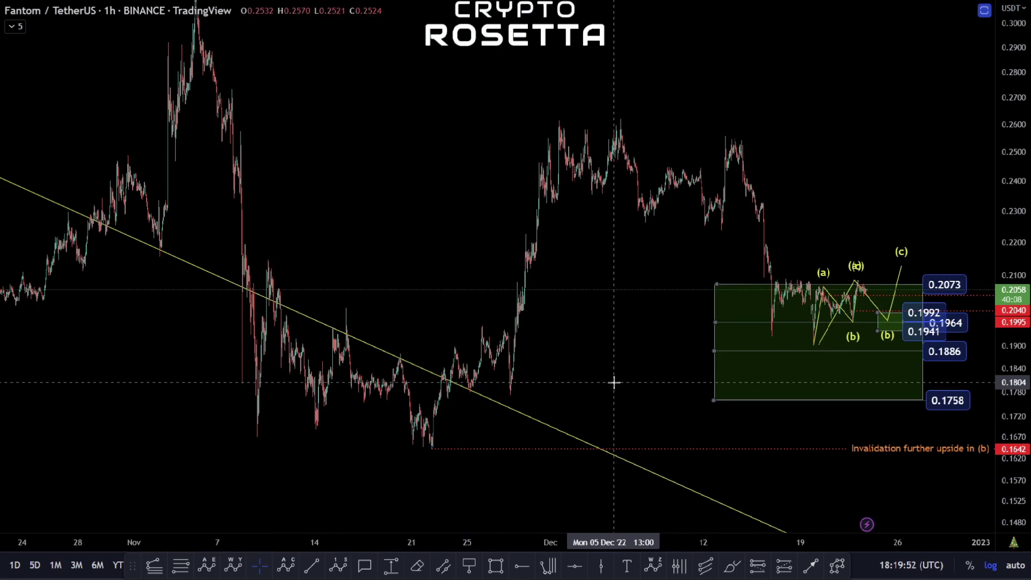
Draw an orange (a)(b)(c) Elliott correction wave from the 0.1649 low through (a) 0.2622 and (b) 0.1901 to (c) at about 0.305.
scroll(603, 387, "down", 3)
scroll(499, 413, "down", 3)
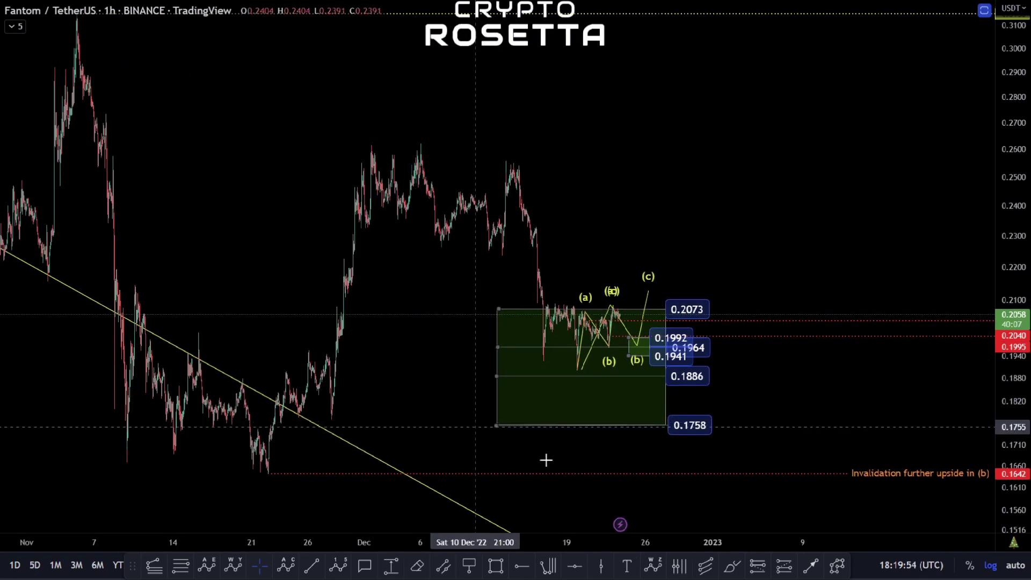
scroll(738, 440, "up", 3)
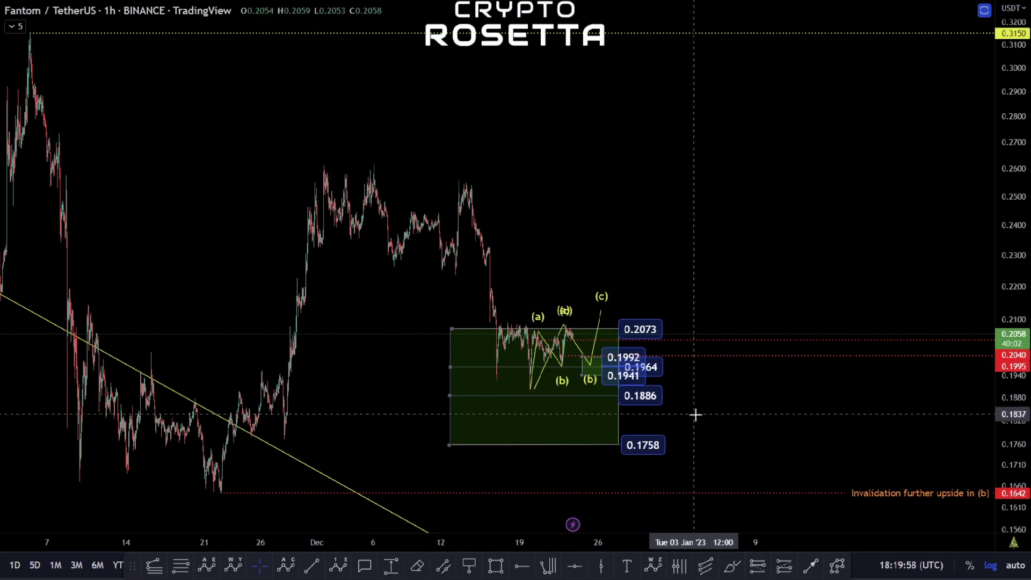
scroll(787, 492, "down", 3)
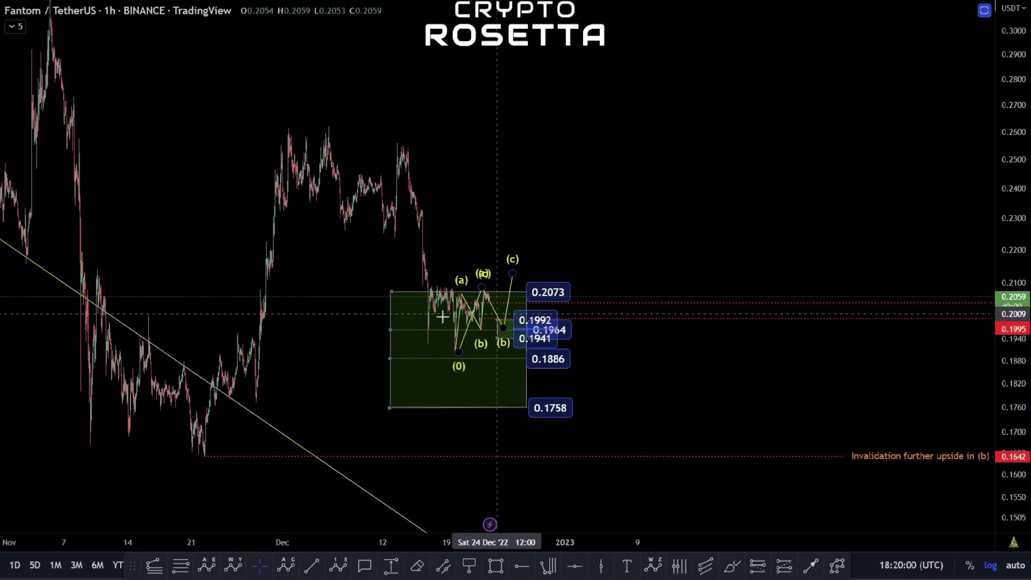
scroll(483, 387, "up", 3)
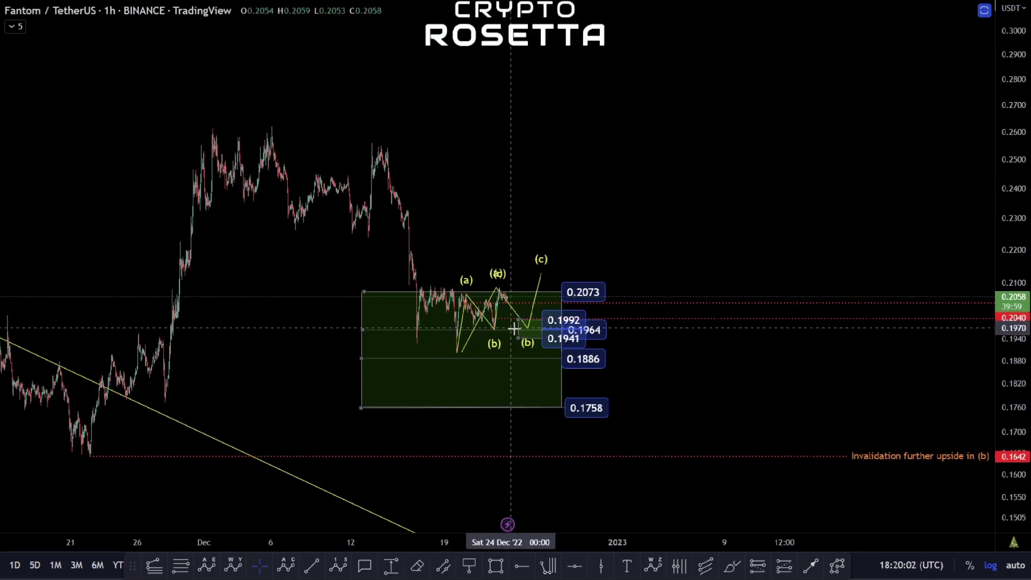
left_click(286, 563)
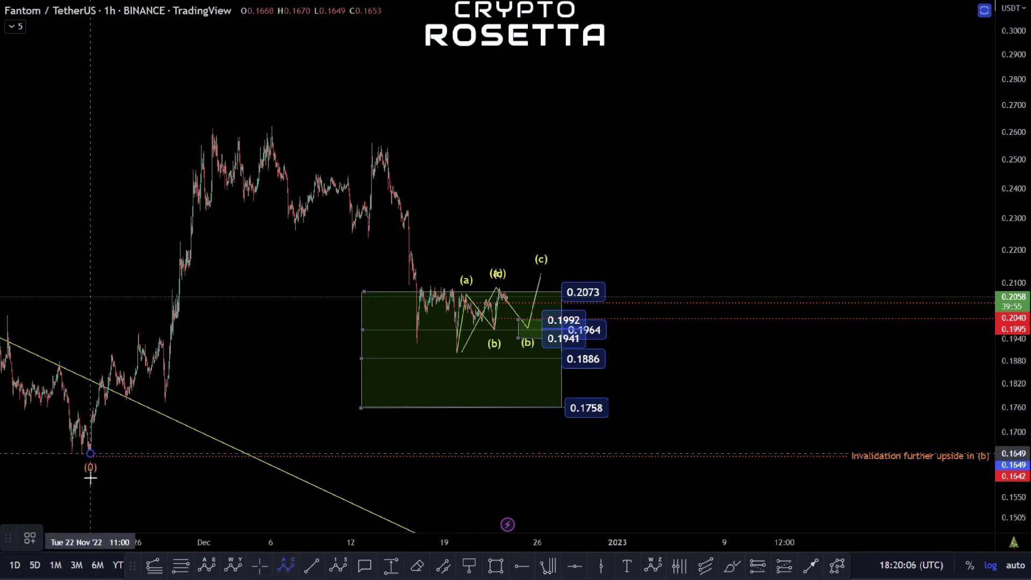
left_click(273, 130)
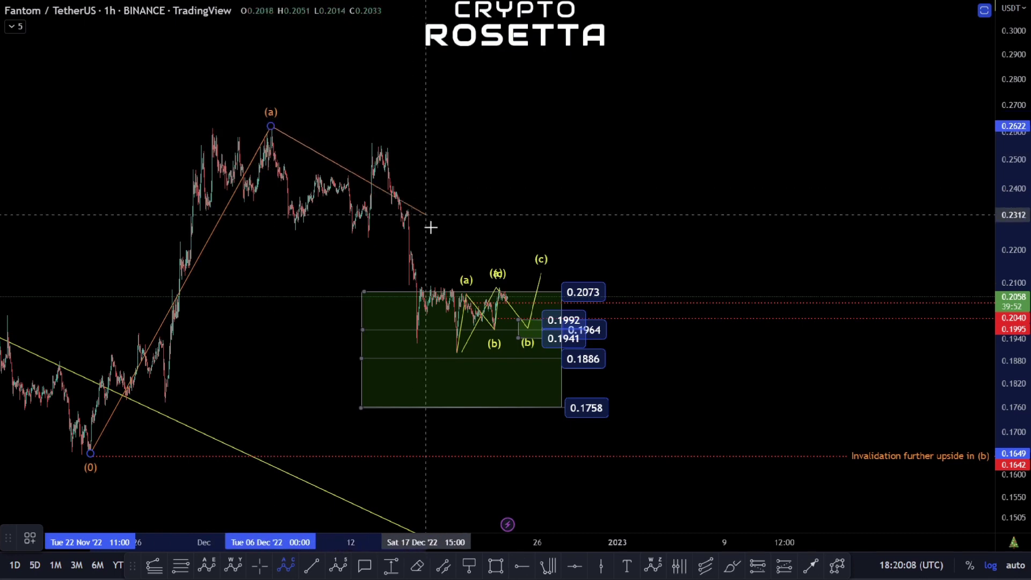
left_click(454, 353)
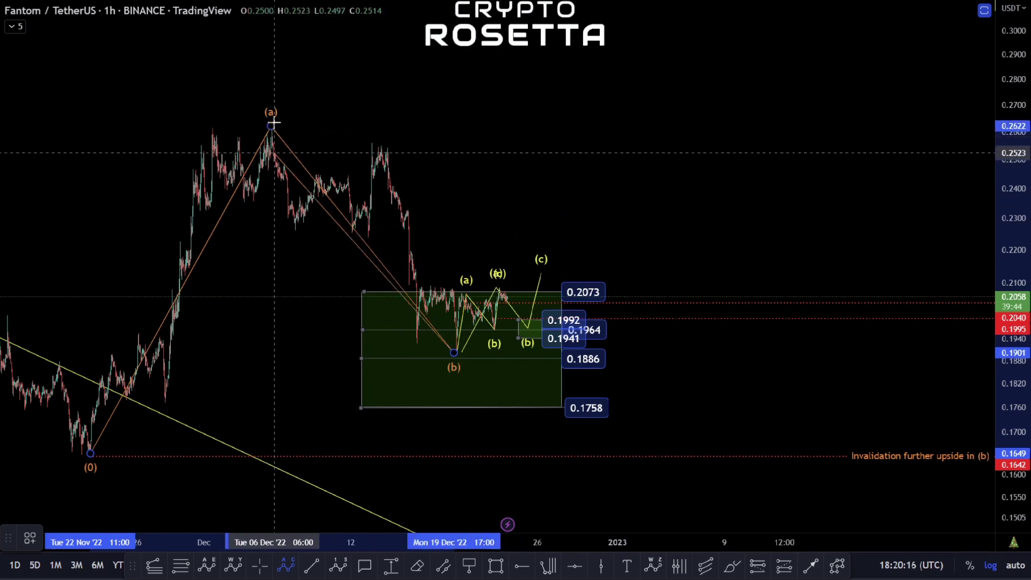
scroll(271, 120, "up", 4)
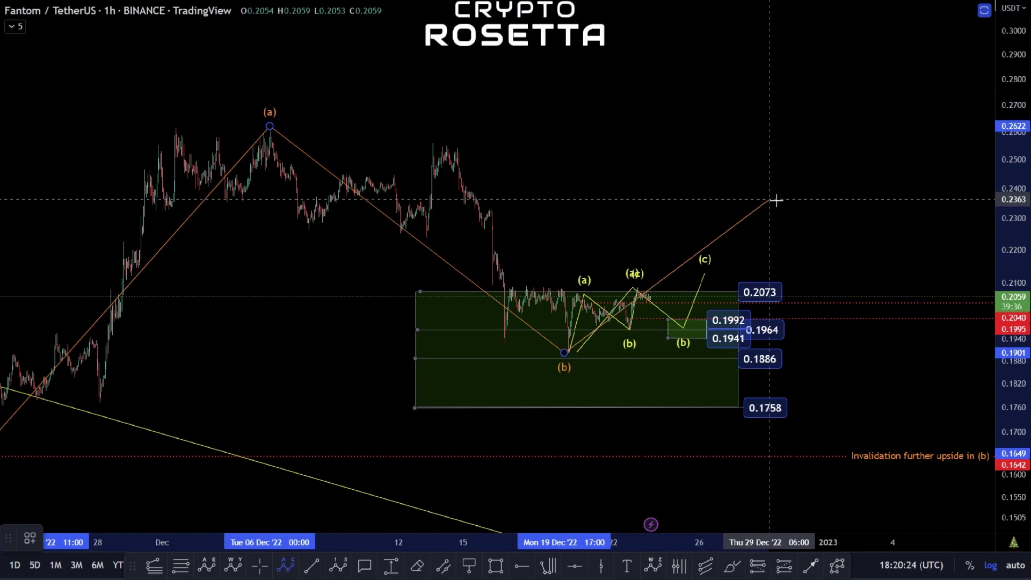
left_click(721, 22)
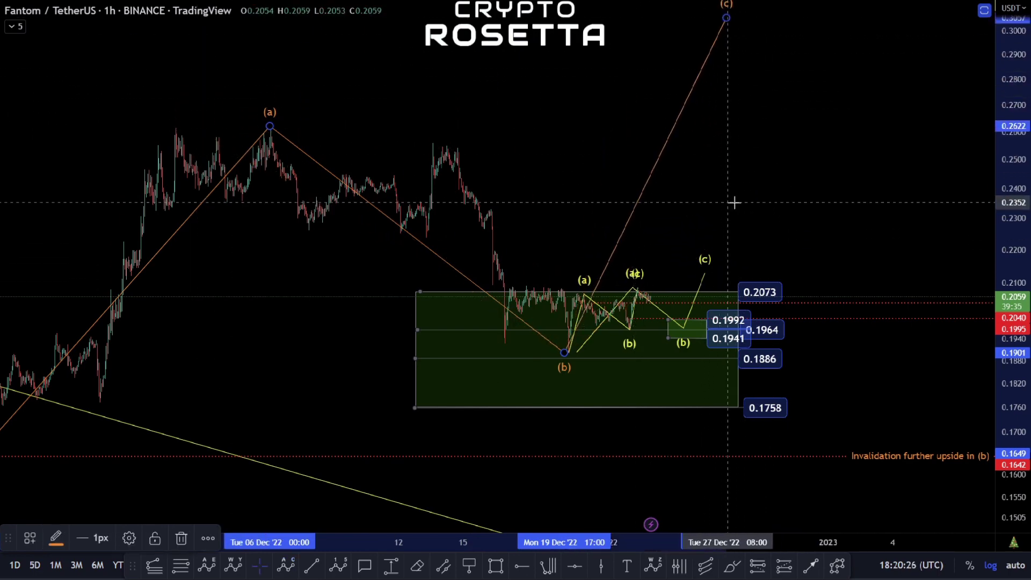
Project a trend-based Fibonacci extension from 0.1649, 0.2620 and 0.1904, and move the orange (c) point to the 1 level at 0.3025.
scroll(732, 202, "down", 2)
left_click_drag(868, 202, 907, 269)
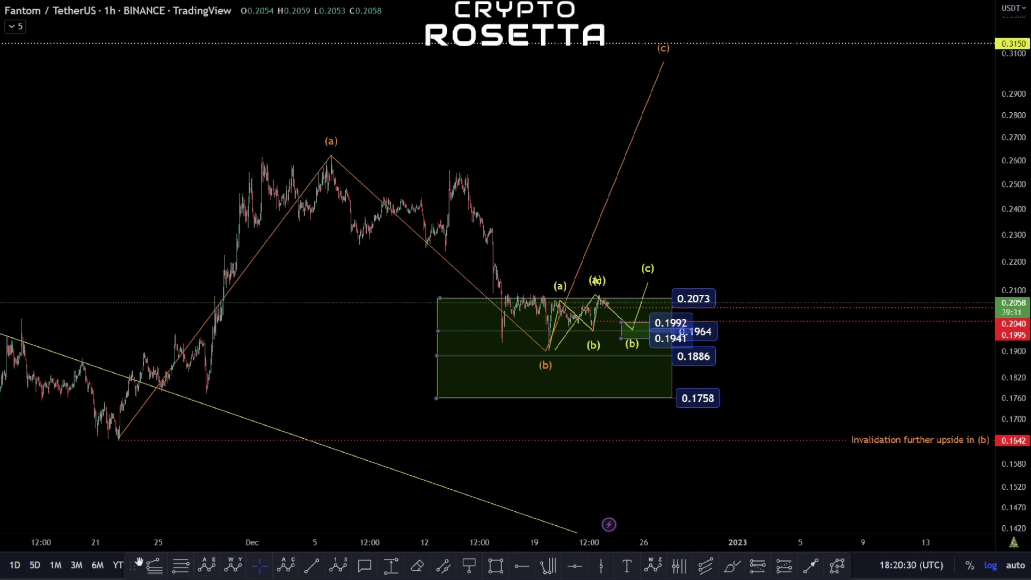
left_click(119, 445)
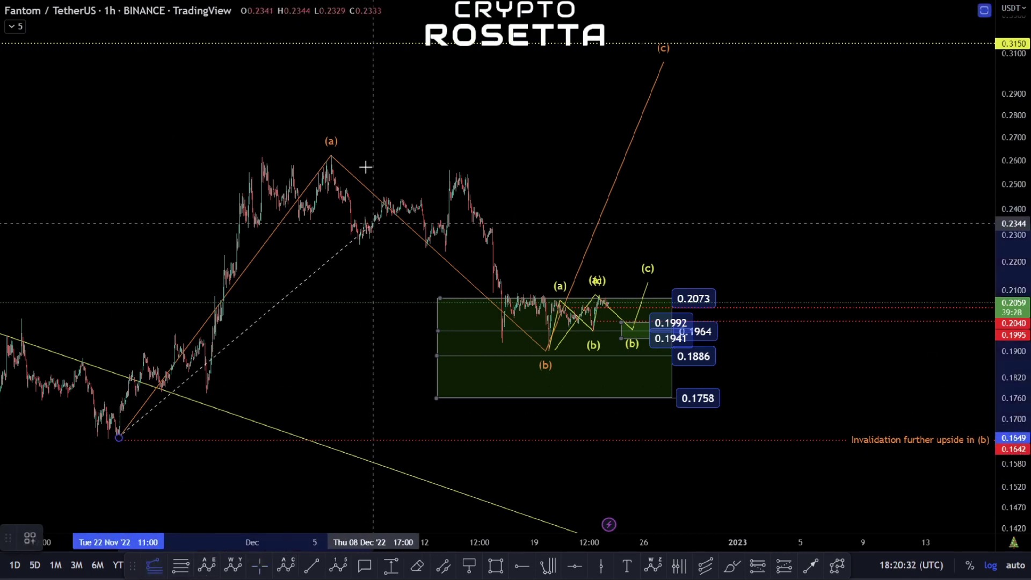
left_click(332, 155)
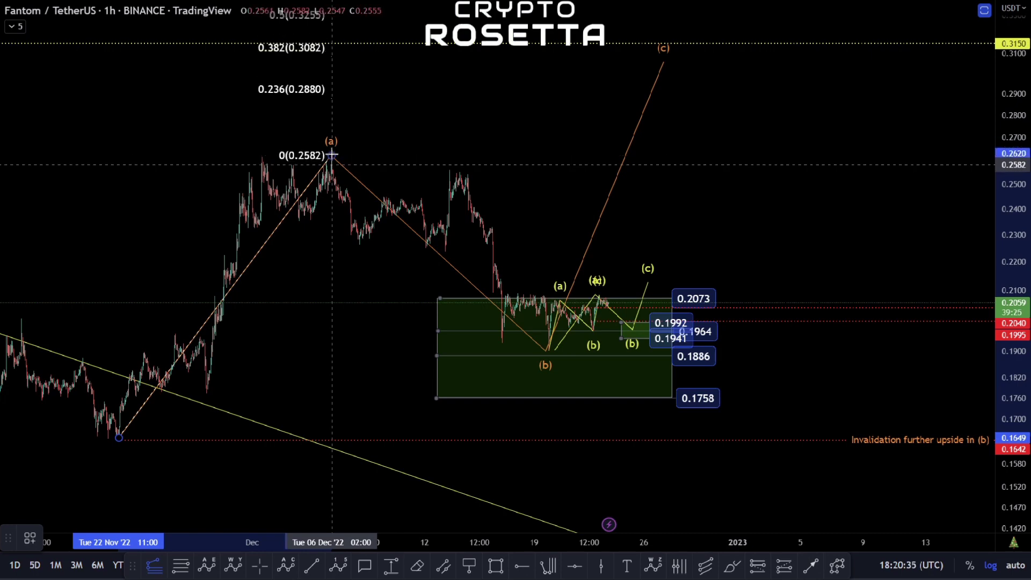
left_click(772, 350)
left_click_drag(735, 192, 718, 313)
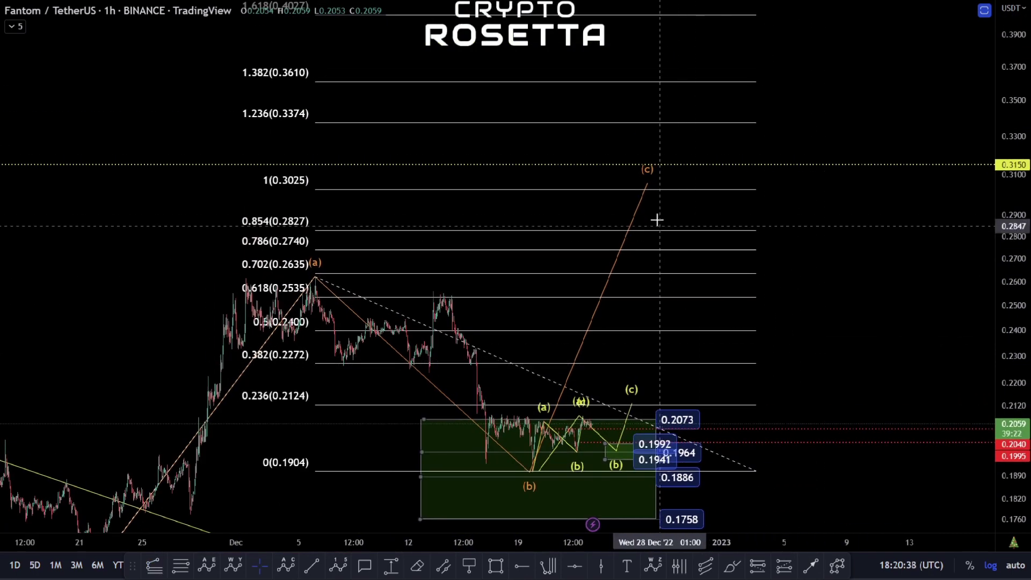
left_click_drag(649, 189, 654, 192)
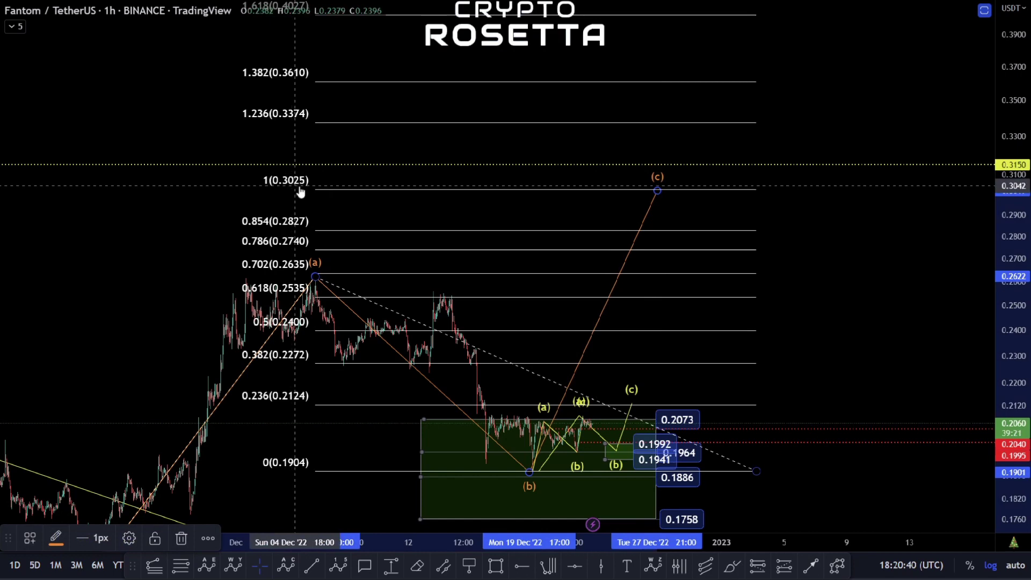
Place a horizontal ray at 0.3022 from the orange (c) target, and delete the Fibonacci extension.
left_click(520, 569)
left_click(659, 188)
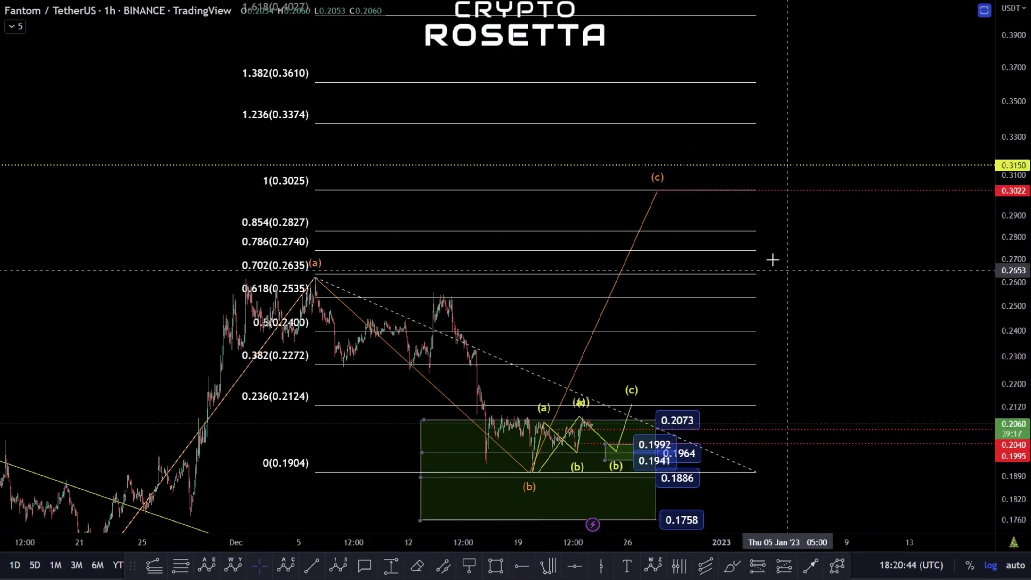
left_click(681, 229)
key("Delete")
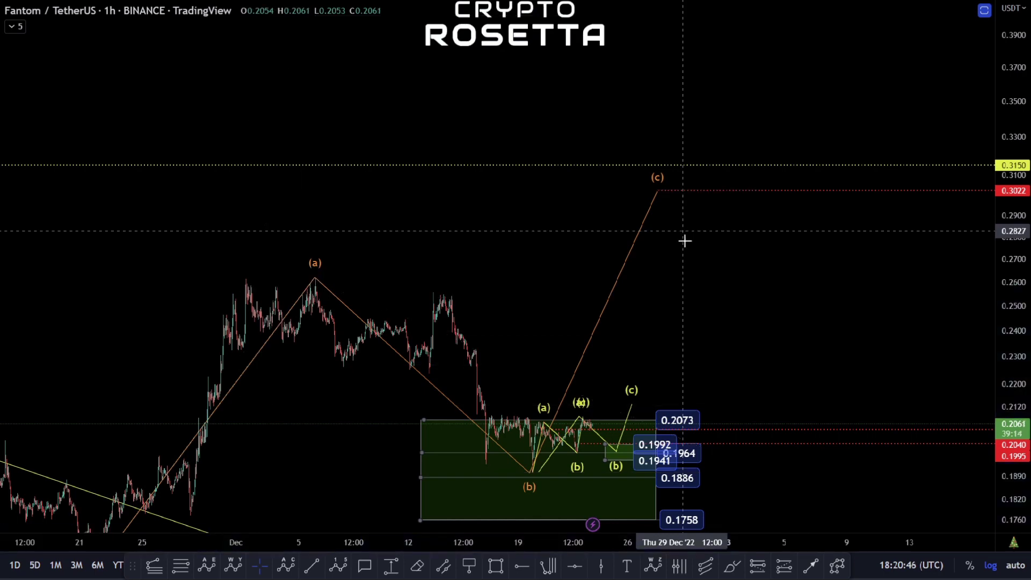
Show the "BREAKOUT" drawing group with the white i–v wave count through the chart's object tree.
scroll(682, 231, "down", 3)
left_click_drag(804, 279, 740, 196)
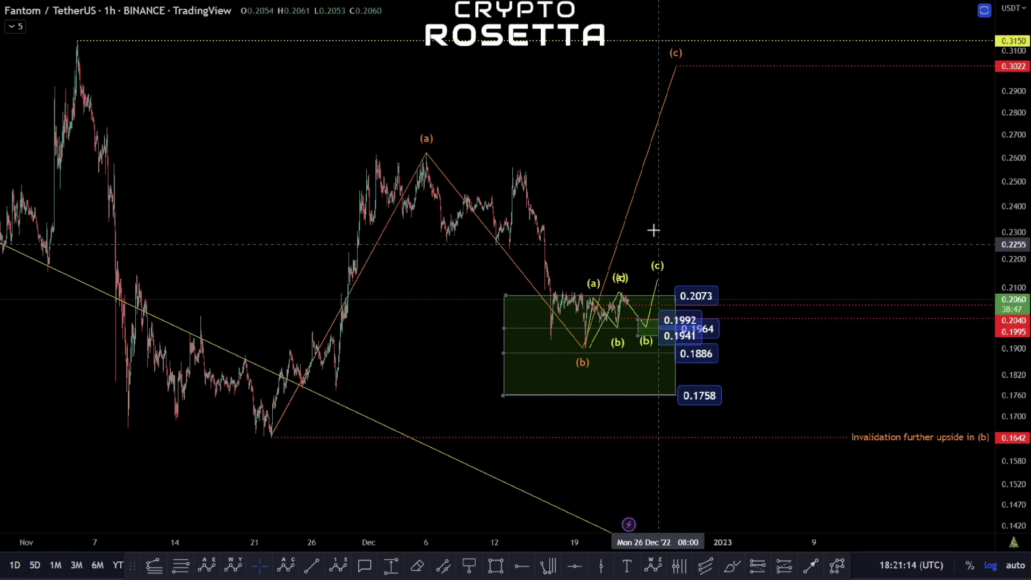
scroll(633, 225, "up", 2)
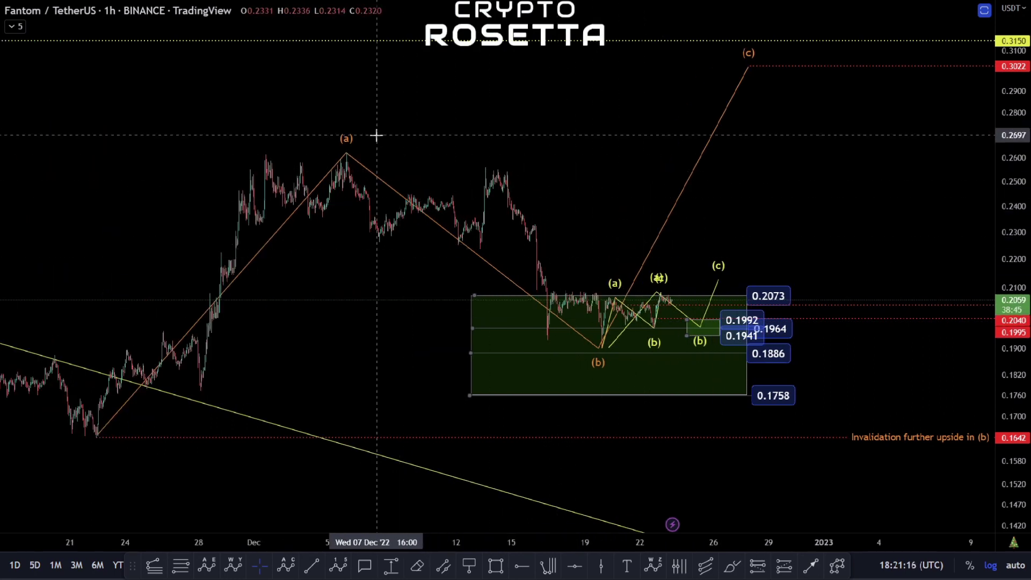
right_click(788, 253)
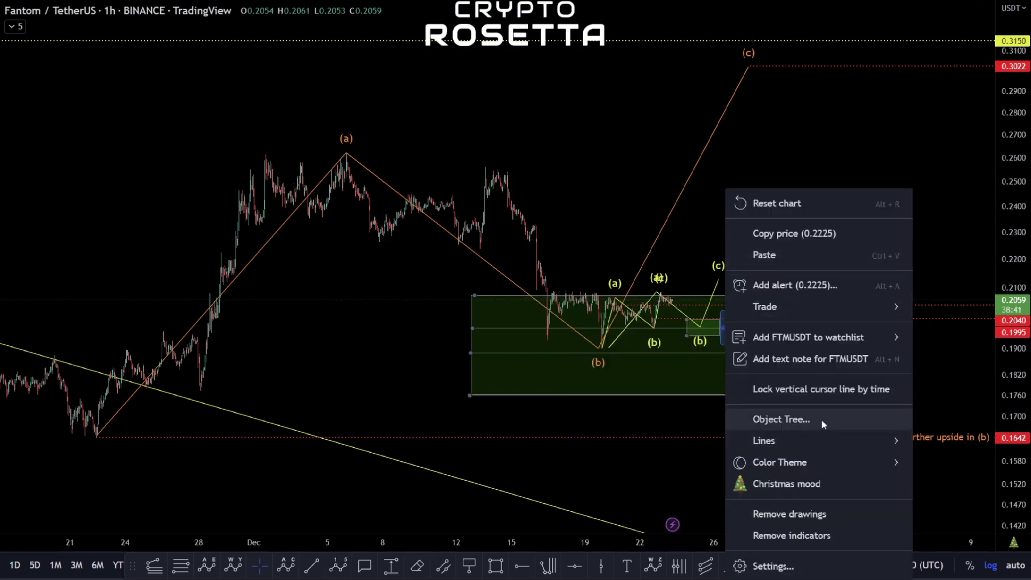
left_click(711, 220)
left_click_drag(712, 220, 692, 244)
right_click(624, 321)
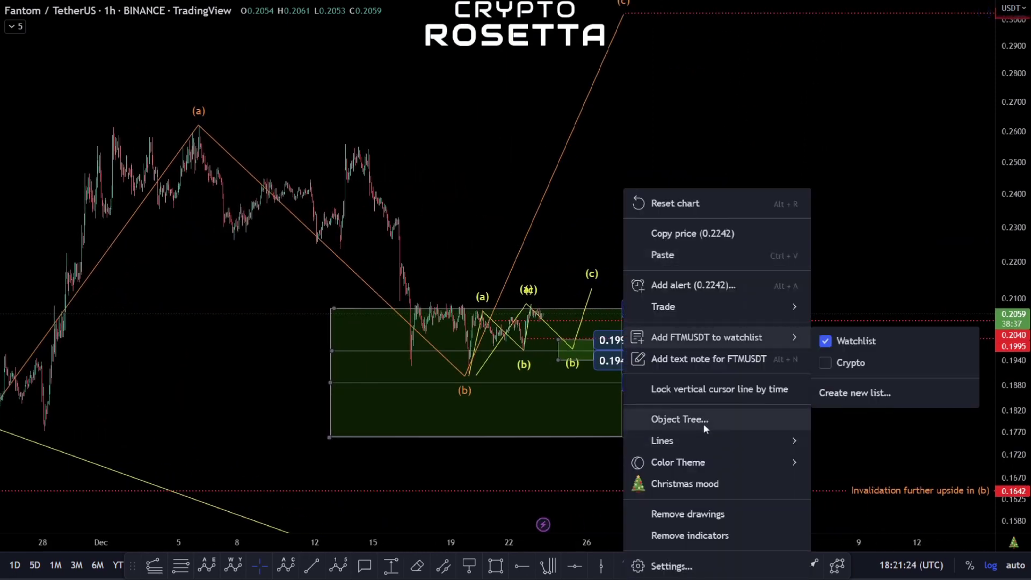
left_click(704, 423)
scroll(526, 346, "down", 4)
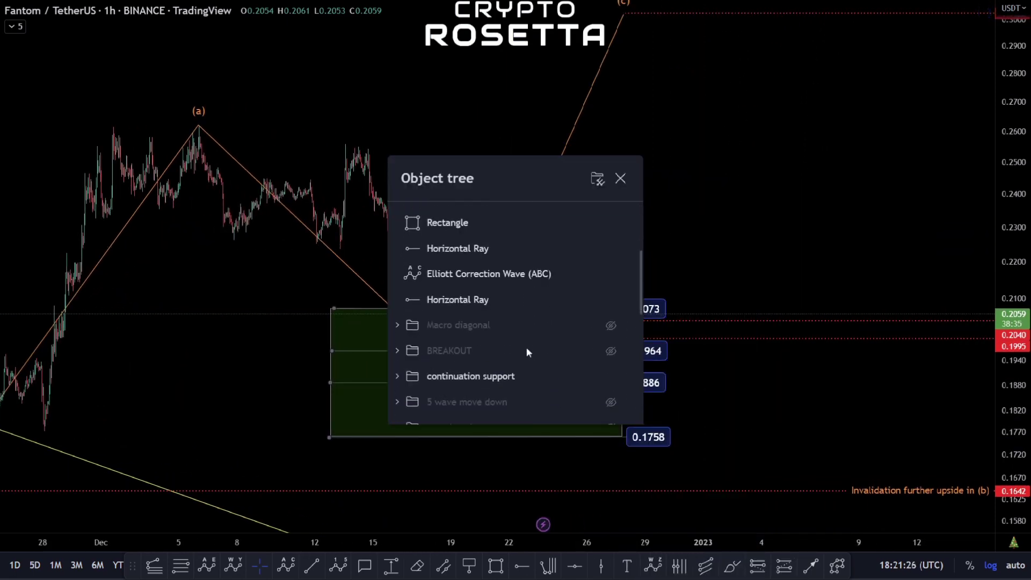
left_click(610, 300)
left_click(620, 178)
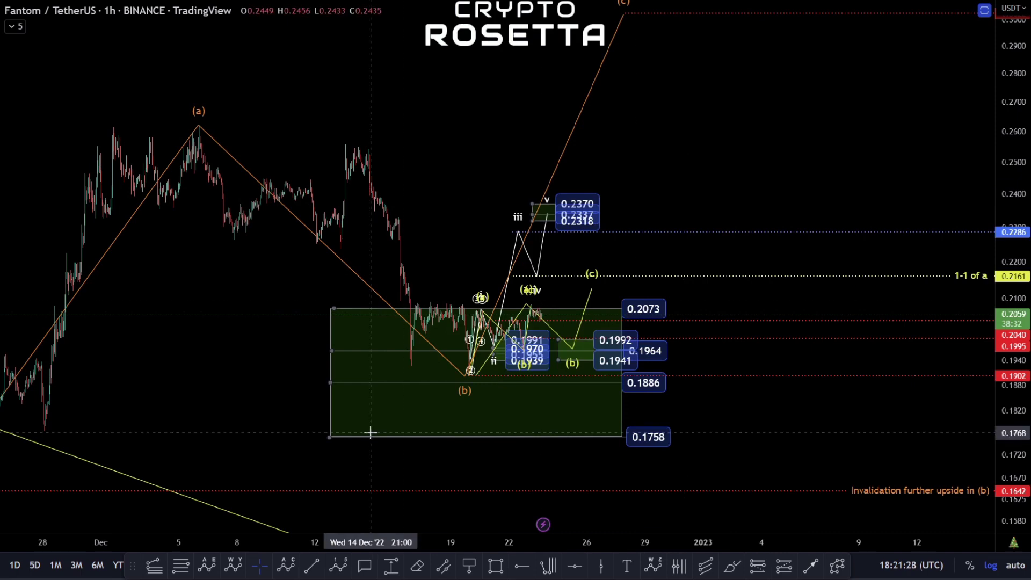
Examine the price action since December 20 against the white i–ii count and the yellow (a)(b)(c) path into the 0.1992–0.1941 support zone.
scroll(519, 421, "up", 3)
scroll(691, 412, "up", 3)
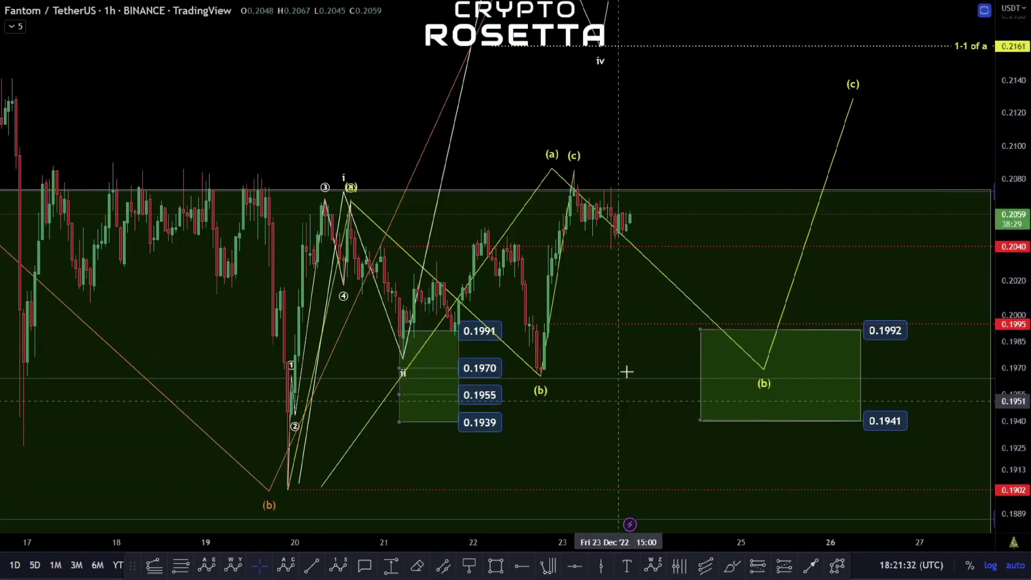
scroll(640, 204, "up", 2)
scroll(641, 204, "up", 2)
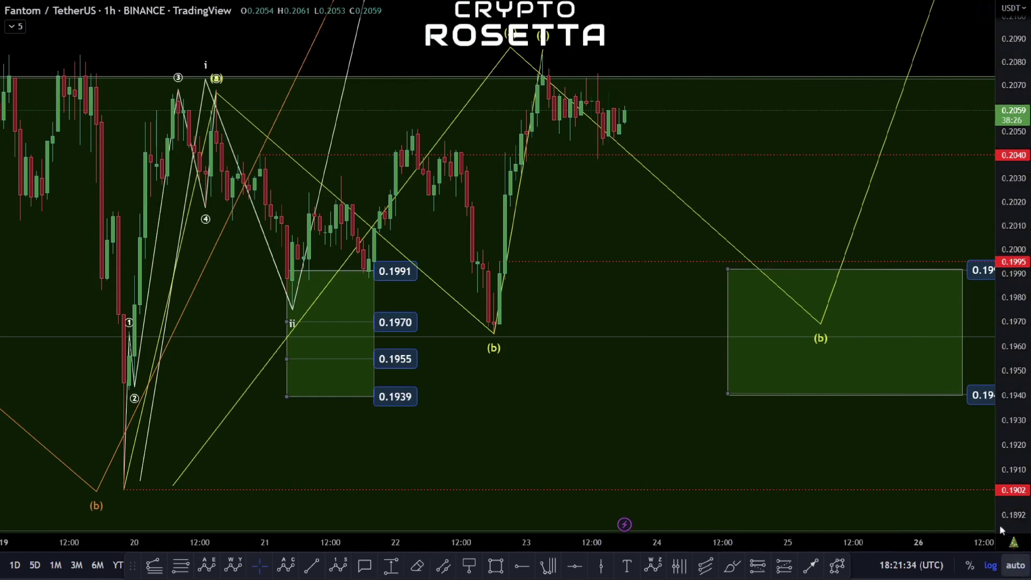
left_click_drag(1015, 177, 1016, 228)
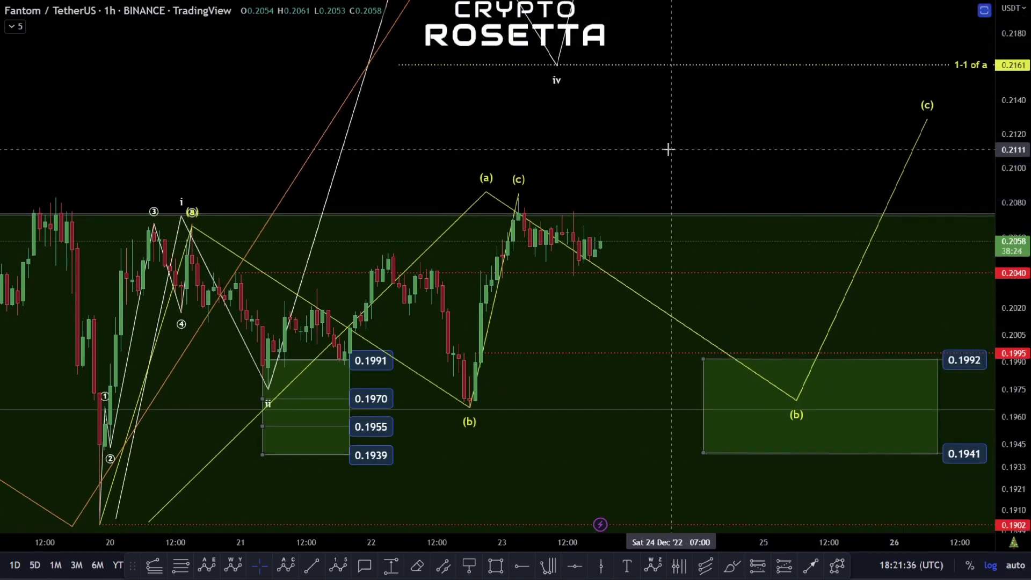
left_click_drag(397, 243, 407, 201)
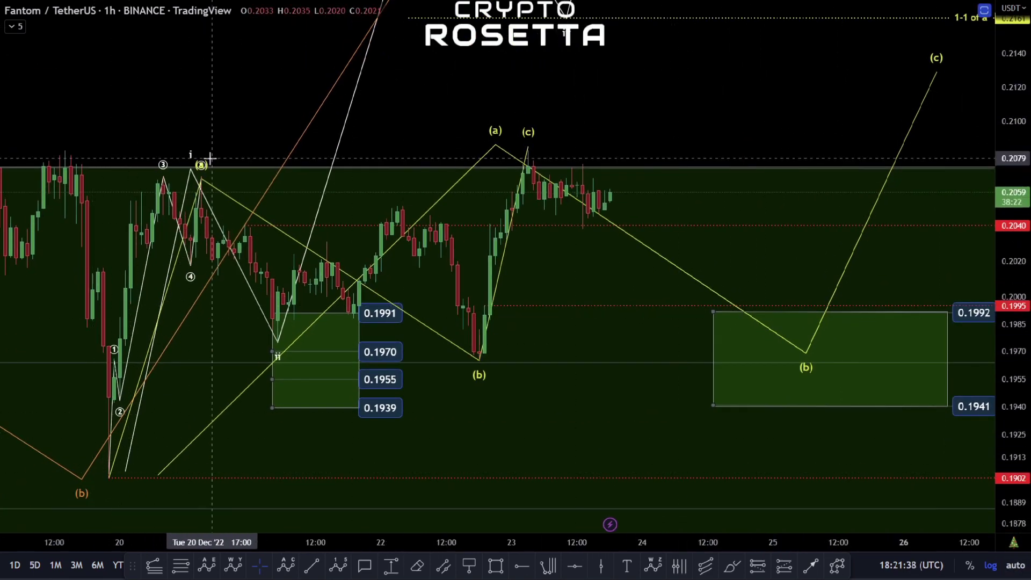
left_click_drag(685, 129, 645, 169)
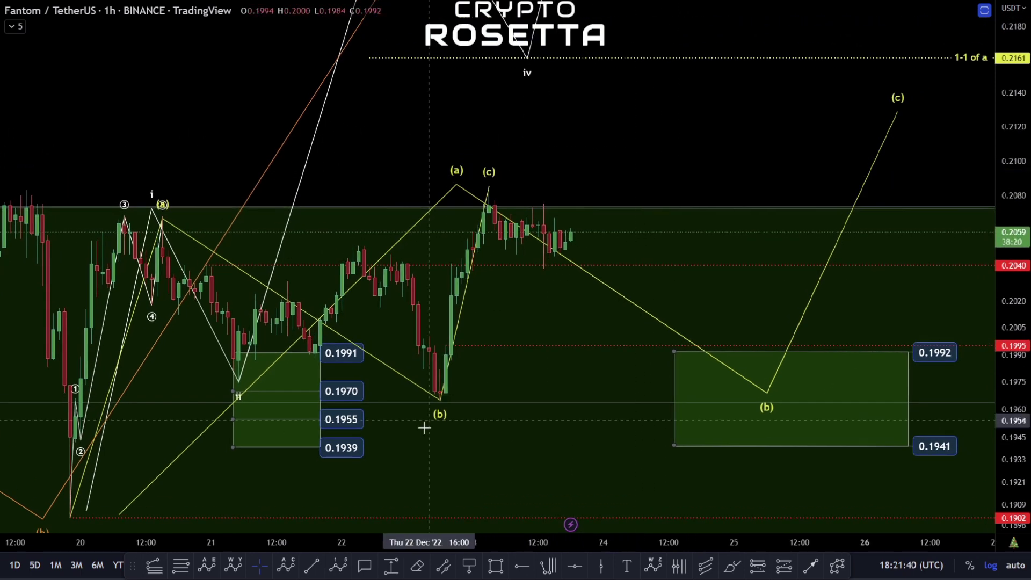
Delete the red horizontal rays at 0.2040 and 0.1995 along with the yellow (a)(b)(c) wave paths.
left_click(466, 347)
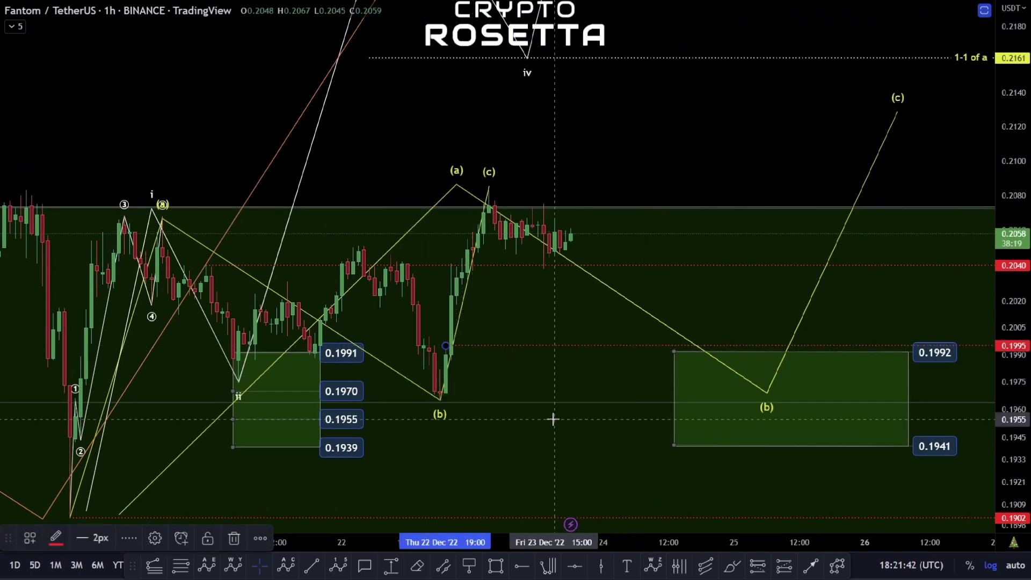
key("Delete")
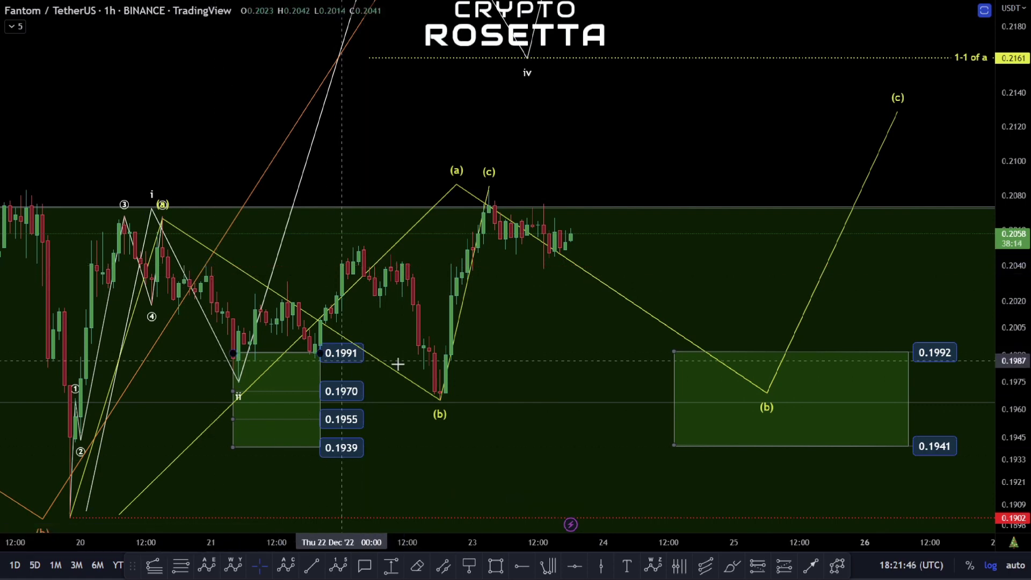
scroll(546, 379, "down", 2)
left_click_drag(721, 384, 606, 376)
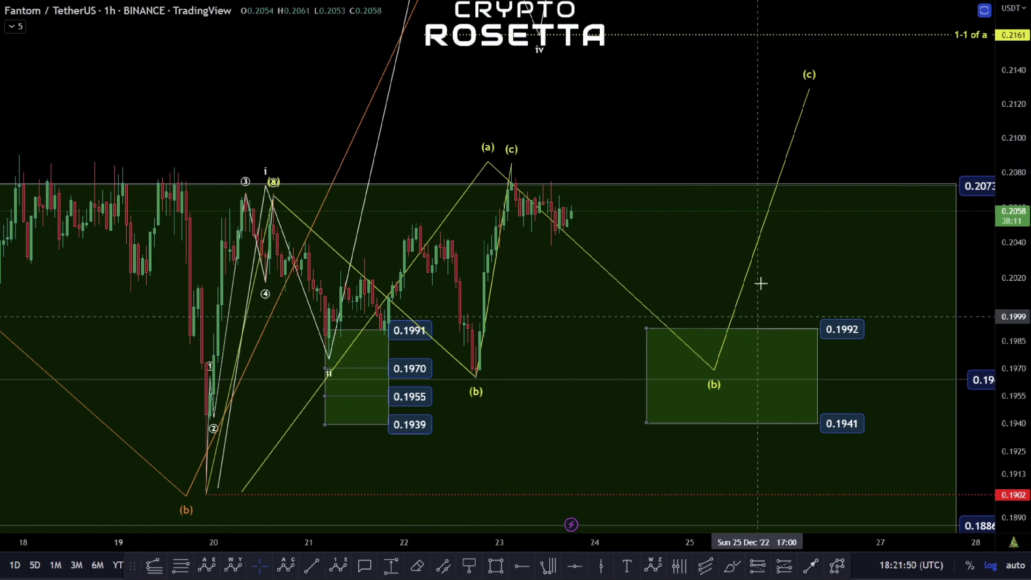
left_click(606, 267)
key("Delete")
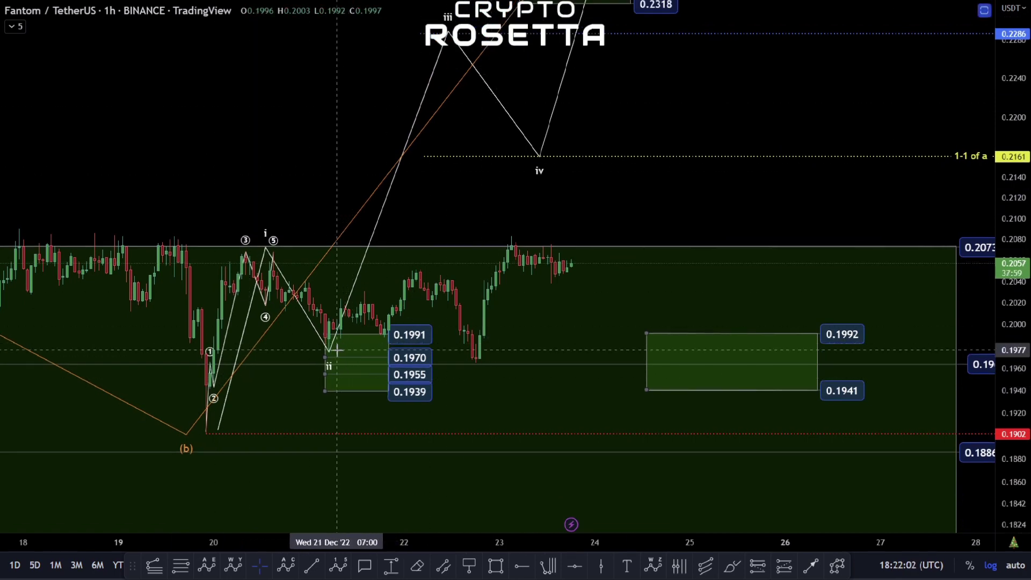
Move wave ii of the white i–v count to the December 22 low at 0.1965.
mouse_move(330, 358)
left_mouse_down()
mouse_move(429, 352)
mouse_move(476, 375)
left_mouse_up()
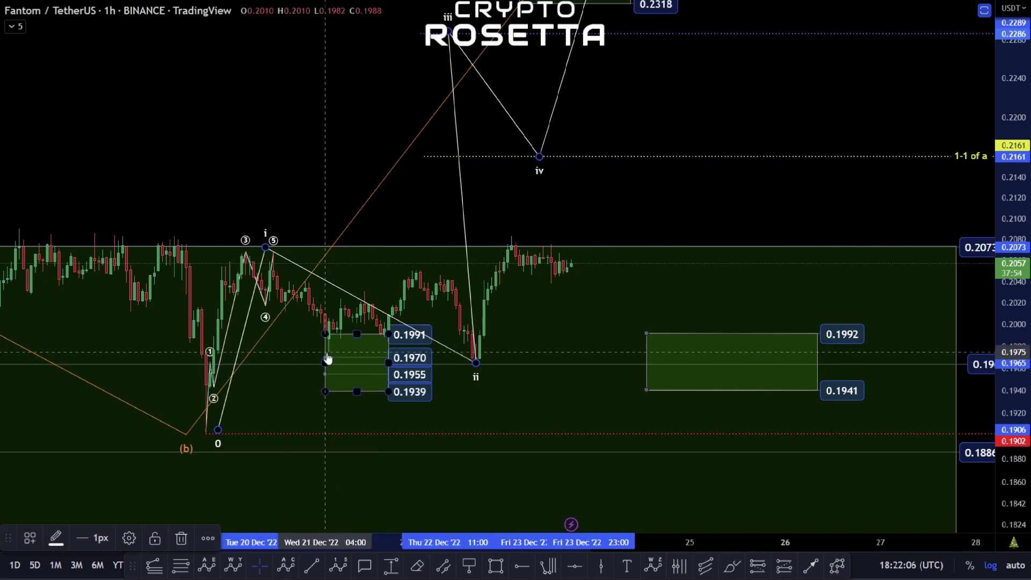
left_click_drag(602, 188, 620, 312)
left_click_drag(647, 215, 700, 161)
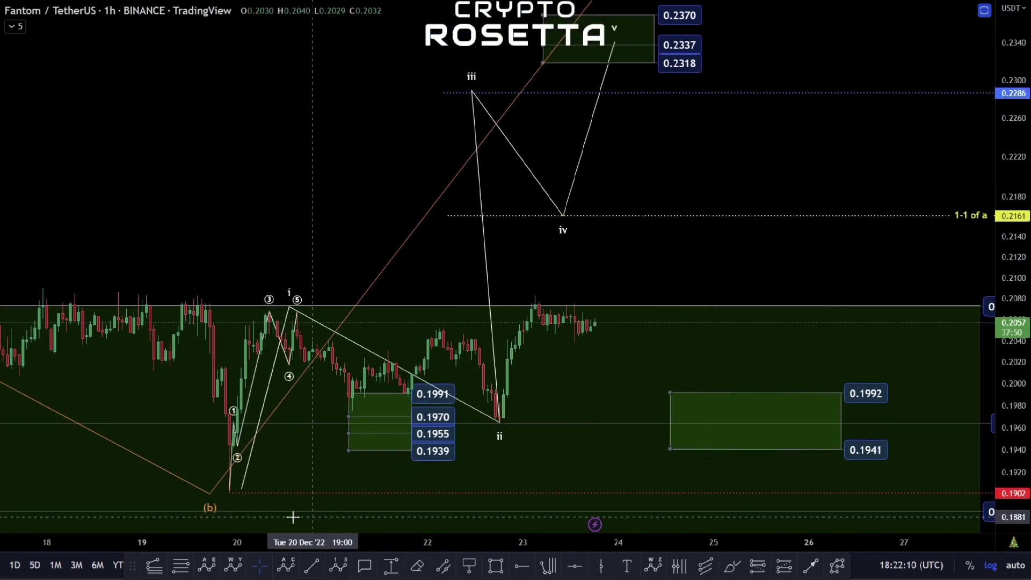
Project a trend-based Fibonacci extension from 0.1902, 0.2068 and 0.1965, and move waves iii and iv to its 1.618 and 1 levels.
left_click(228, 499)
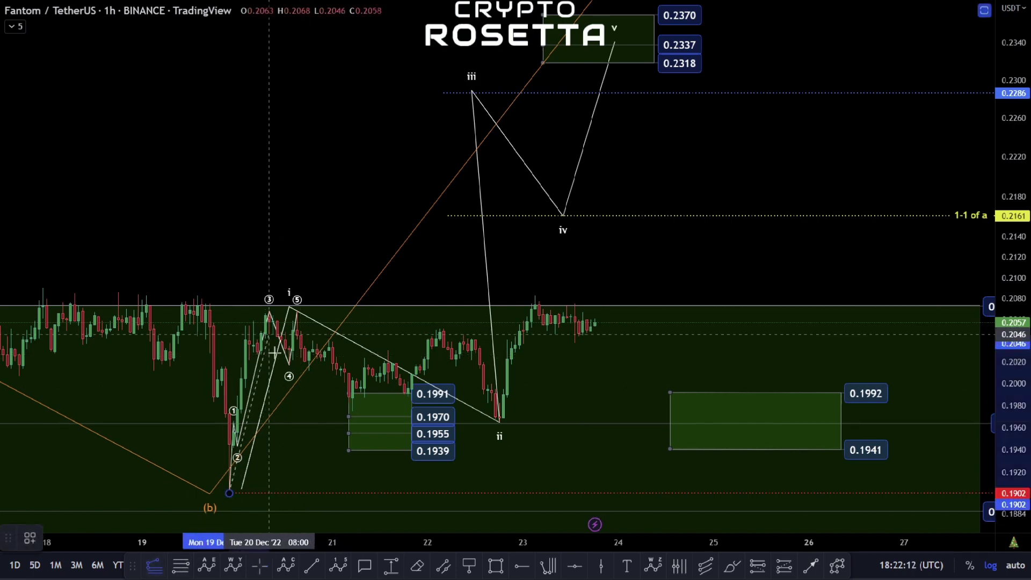
left_click(297, 311)
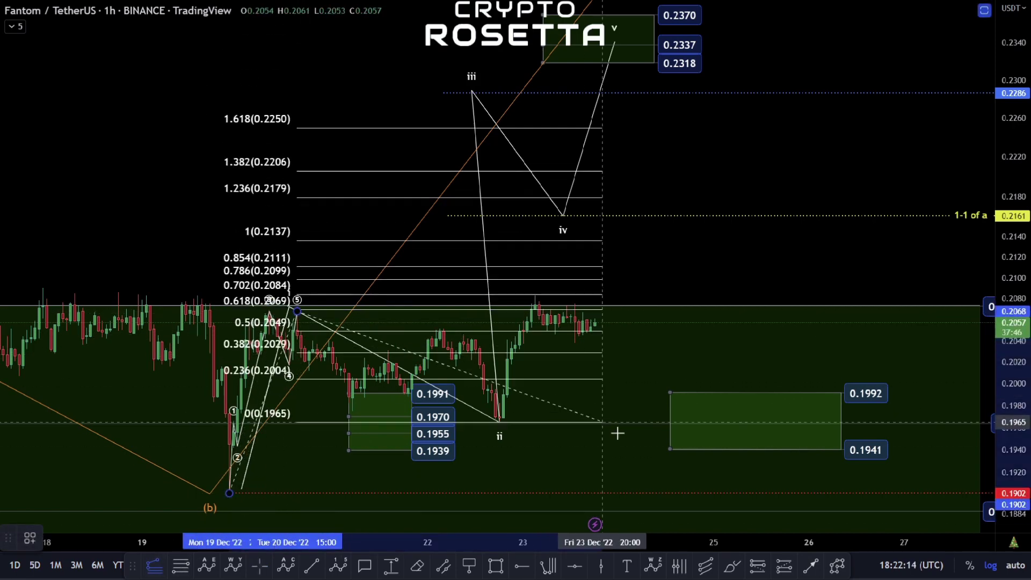
left_click(499, 421)
left_click_drag(690, 306, 690, 357)
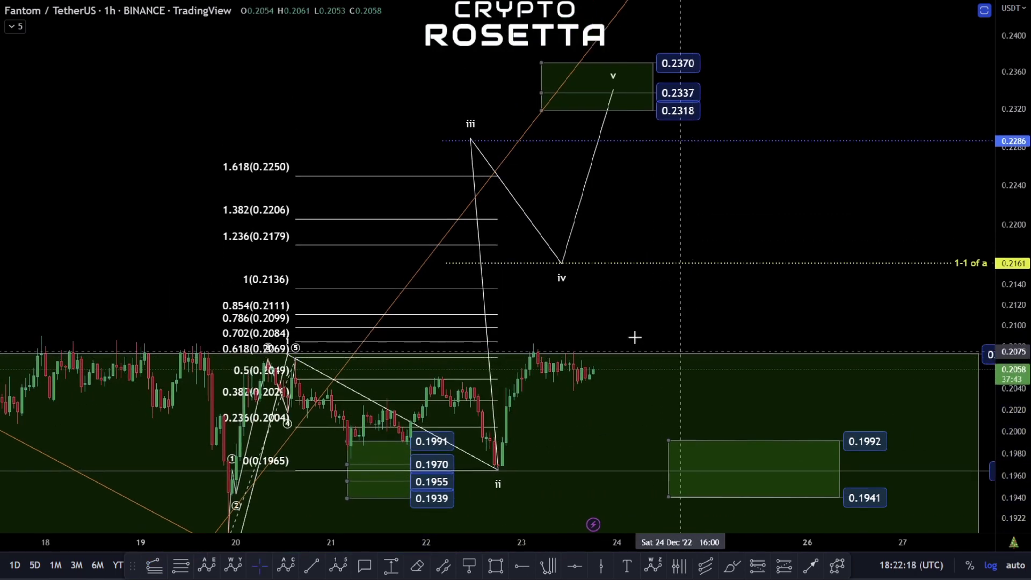
left_click(514, 176)
mouse_move(467, 144)
left_mouse_down()
mouse_move(499, 168)
mouse_move(549, 173)
left_mouse_up()
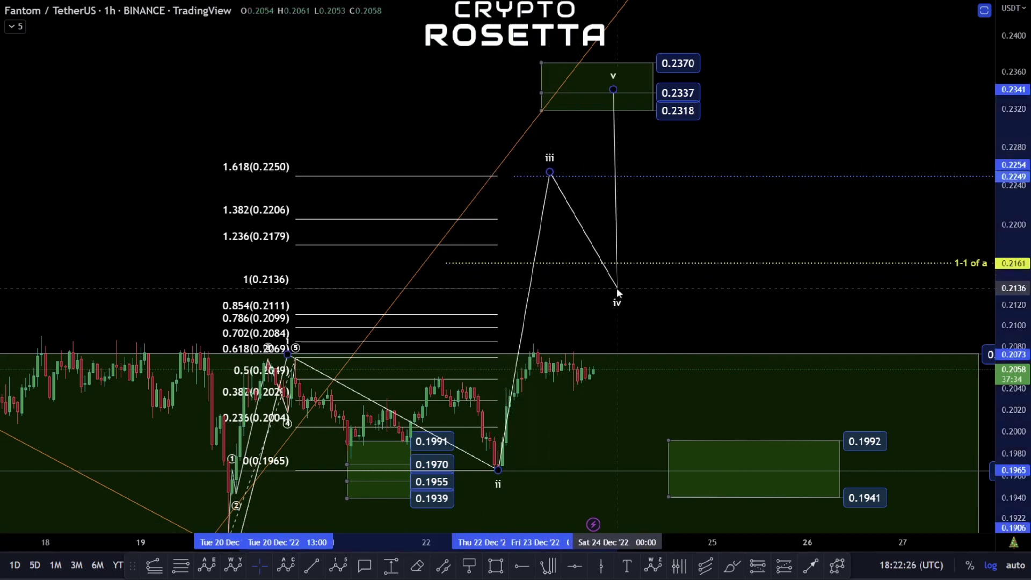
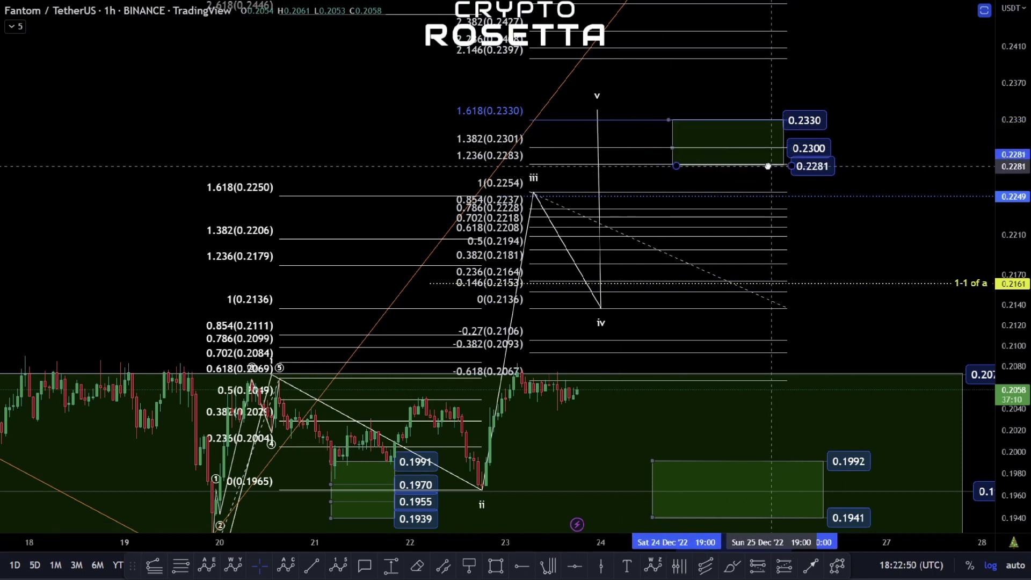
Move wave v to 0.2300 inside the 0.2283–0.2330 target box, and delete the Fibonacci extension projected from wave iv.
left_click(598, 110)
left_click_drag(599, 111, 692, 146)
key("Delete")
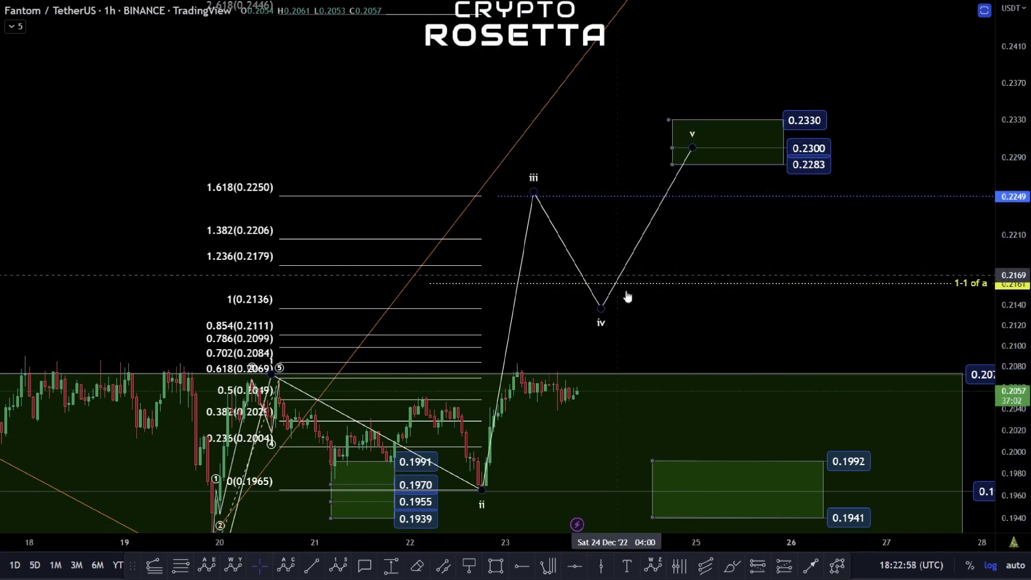
Delete the remaining Fibonacci extension and place a red horizontal ray at 0.1965 from the wave ii low.
left_click_drag(628, 295, 642, 155)
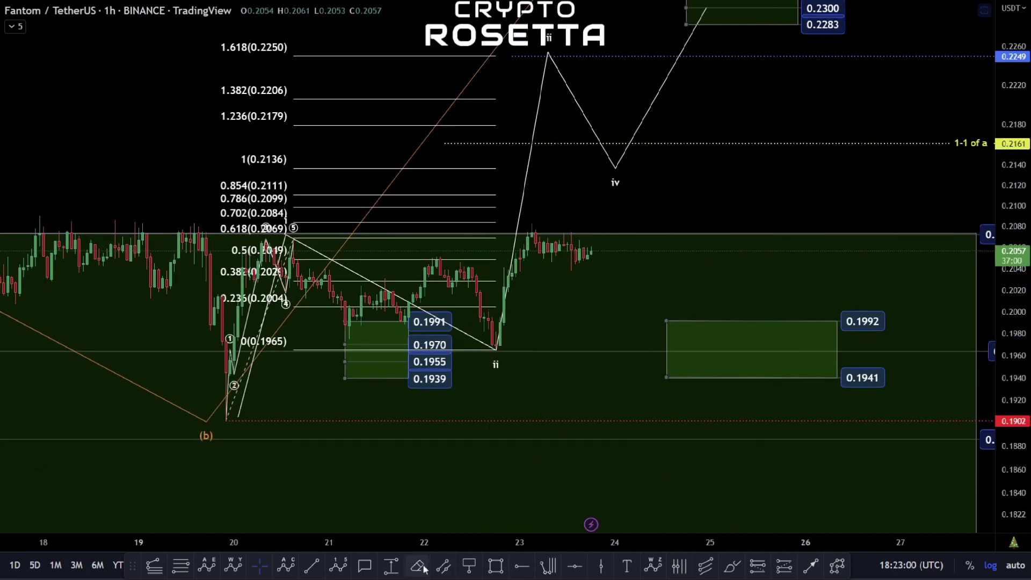
left_click(529, 567)
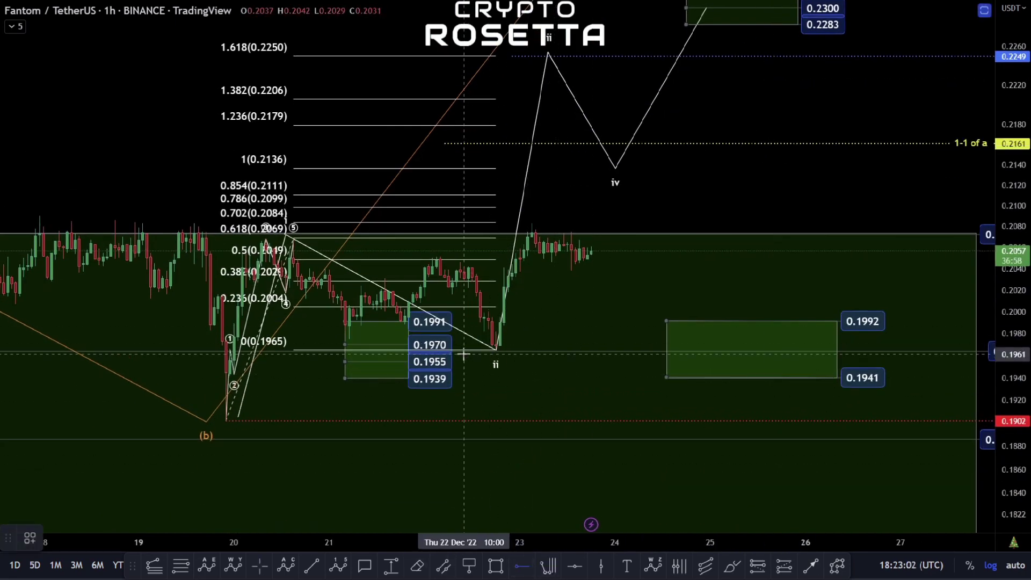
key("Delete")
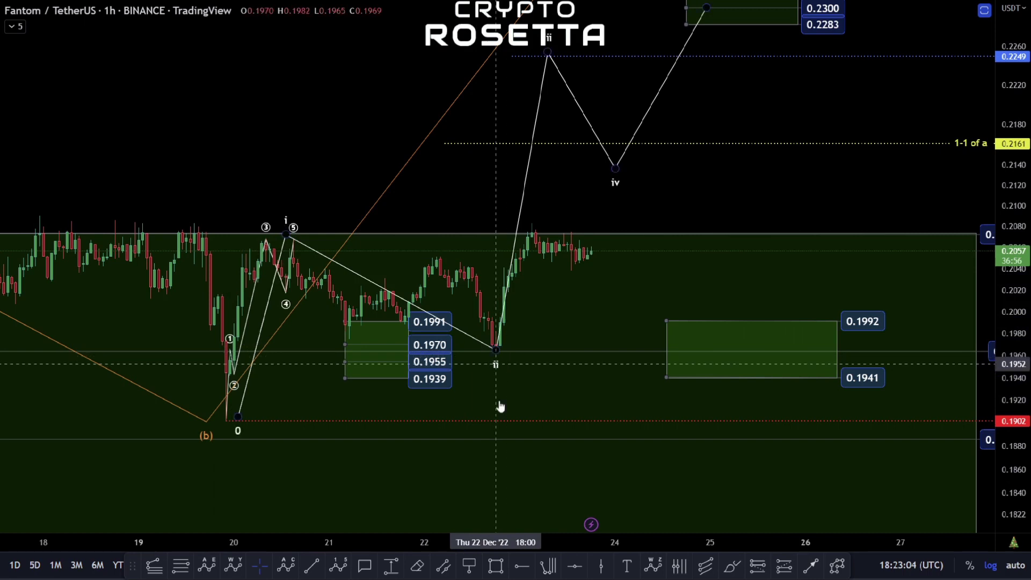
left_click(494, 390)
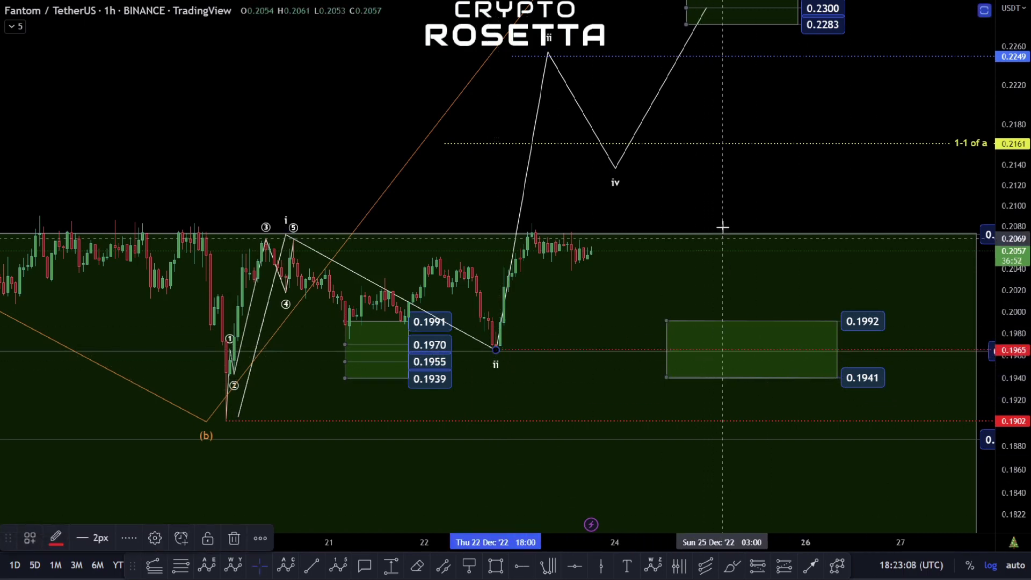
Draw a Fibonacci retracement from the wave ii low at 0.1965 up to the December 23 high at 0.2083.
left_click_drag(725, 226, 661, 212)
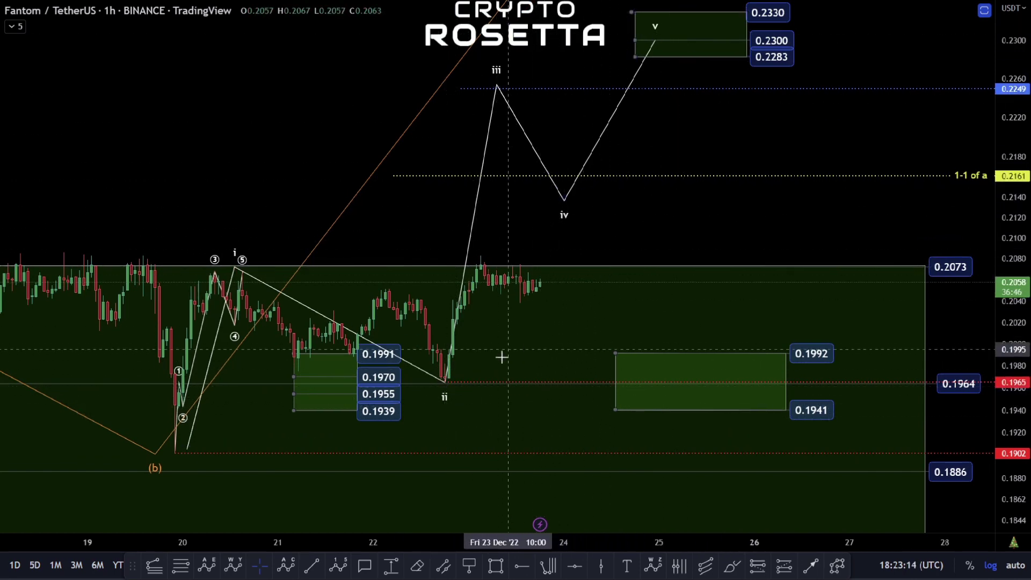
scroll(518, 354, "up", 2)
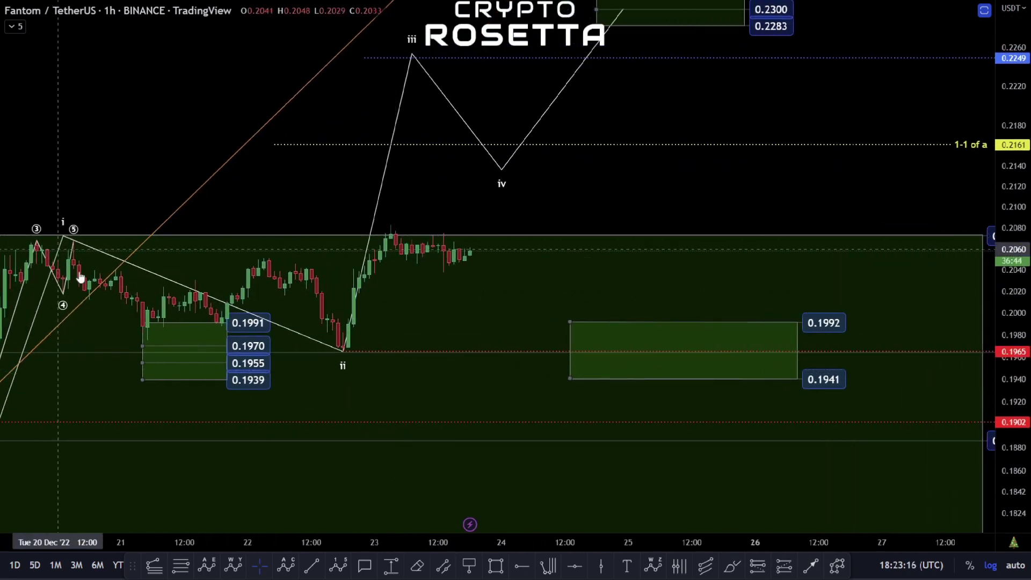
scroll(369, 363, "up", 3)
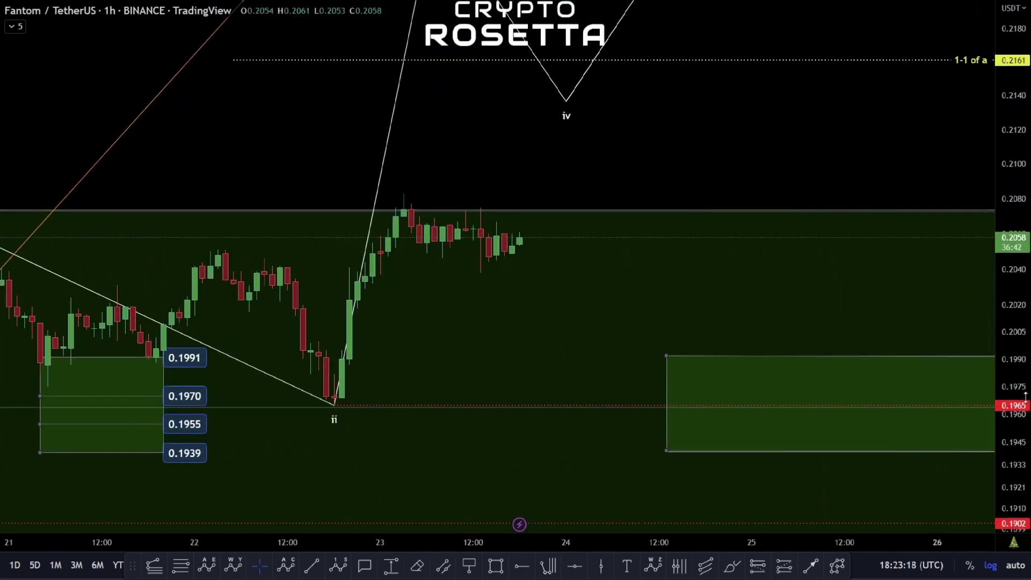
scroll(564, 344, "right", 2)
left_click(289, 431)
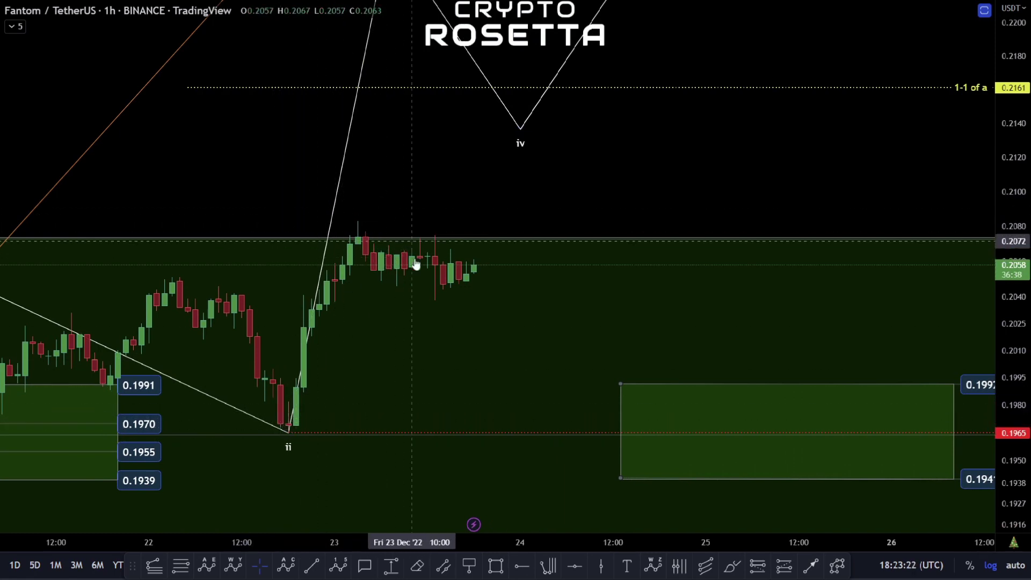
left_click(494, 190)
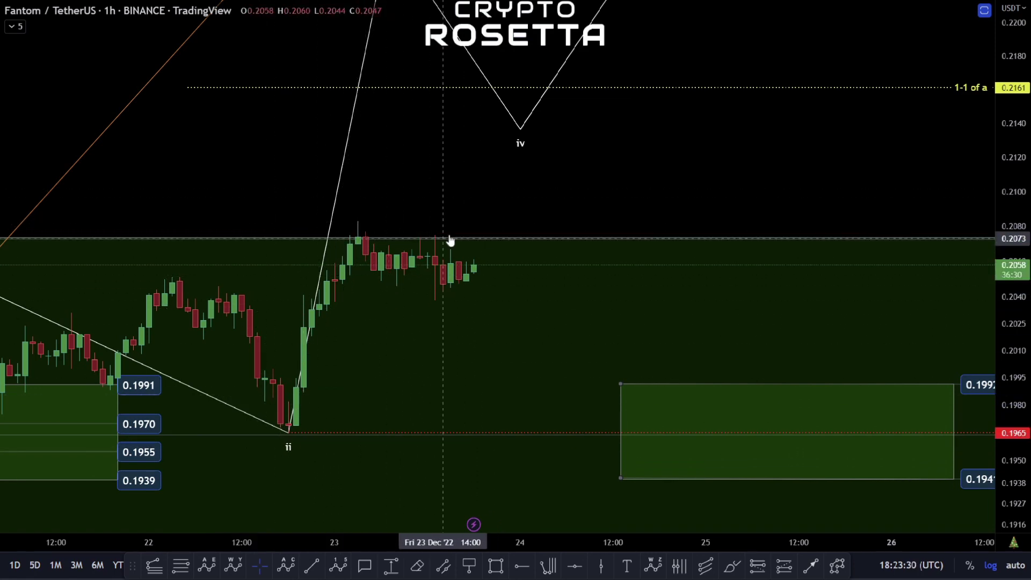
left_click(181, 565)
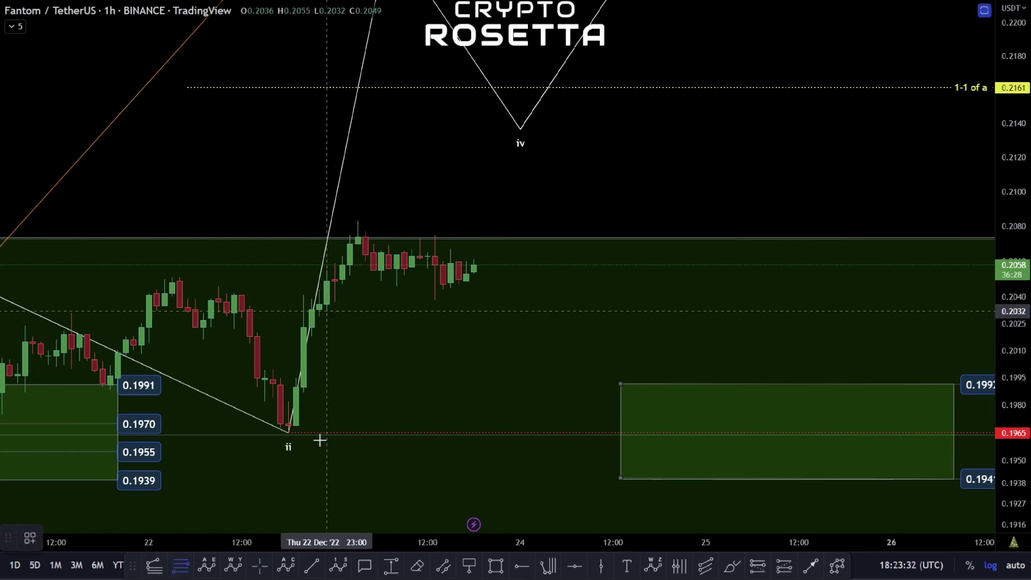
left_click(289, 431)
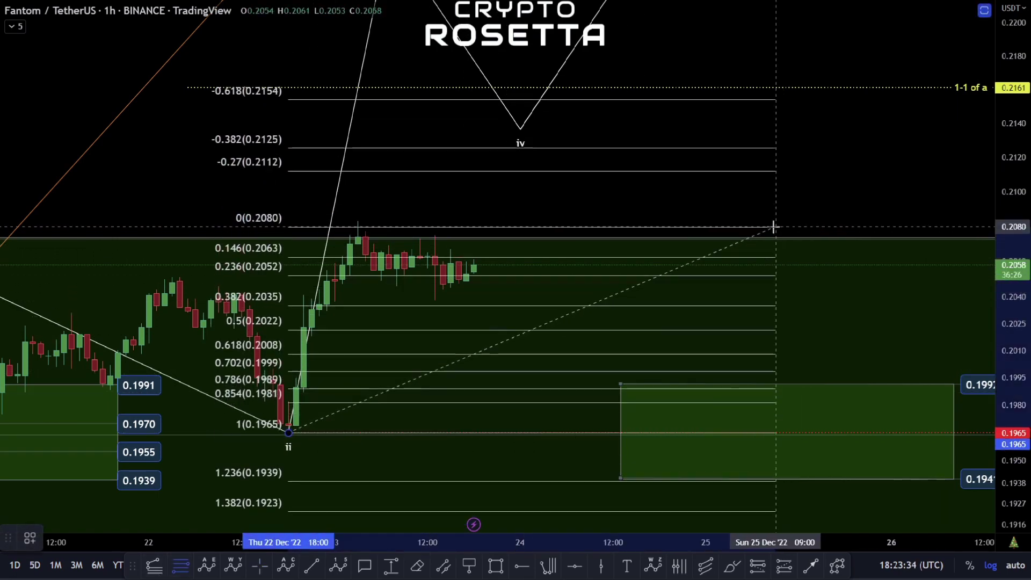
left_click(776, 221)
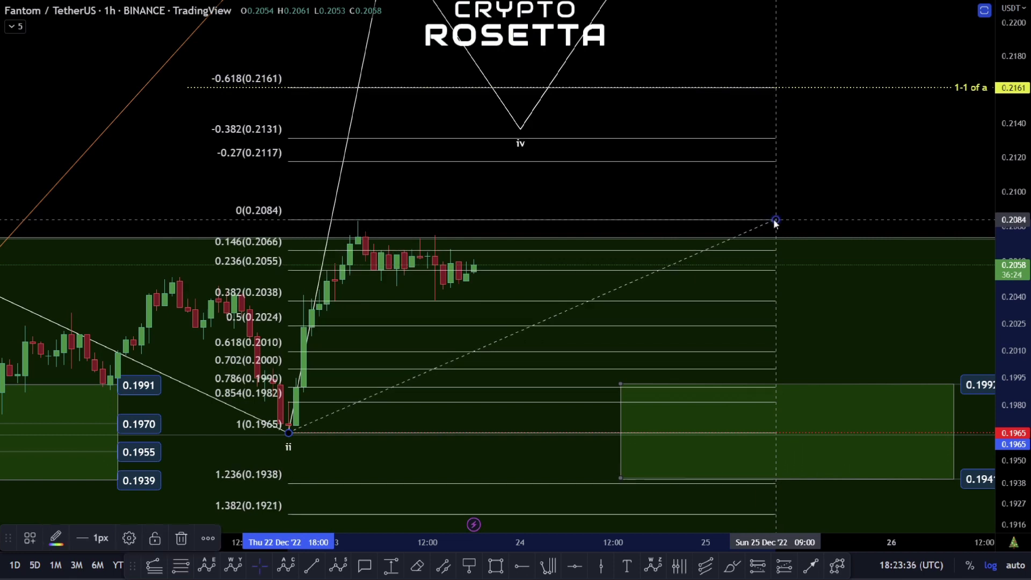
left_click_drag(776, 220, 776, 221)
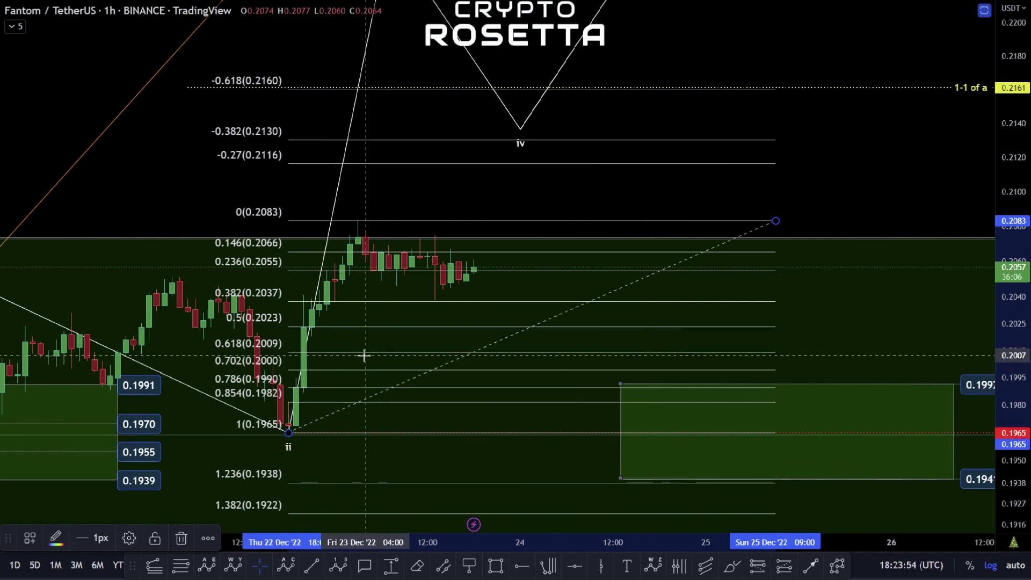
Draw a green support box between the 0.5 and 0.786 retracement levels, and shift the retracement sideways to December 23.
left_click(449, 477)
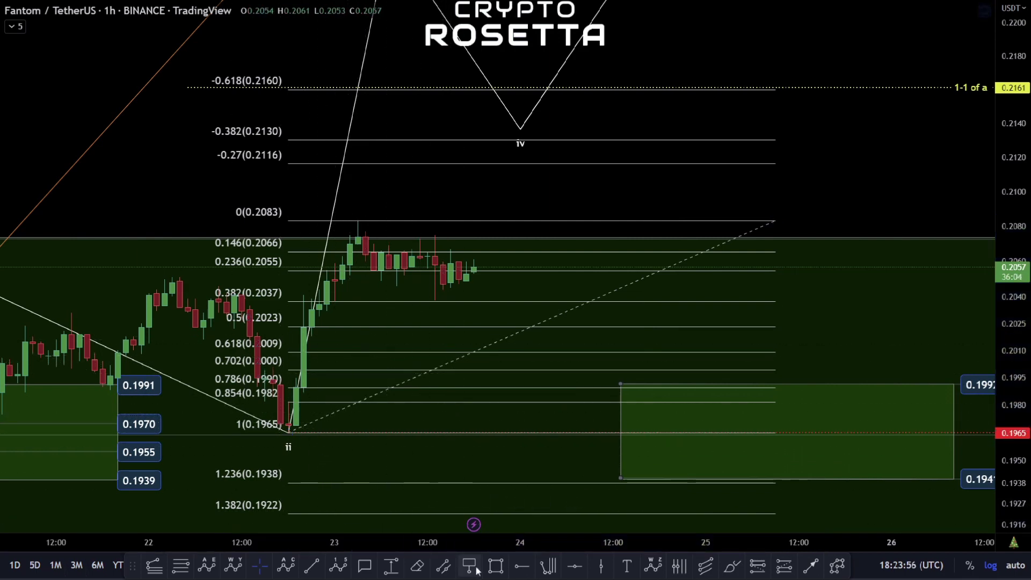
left_click(498, 568)
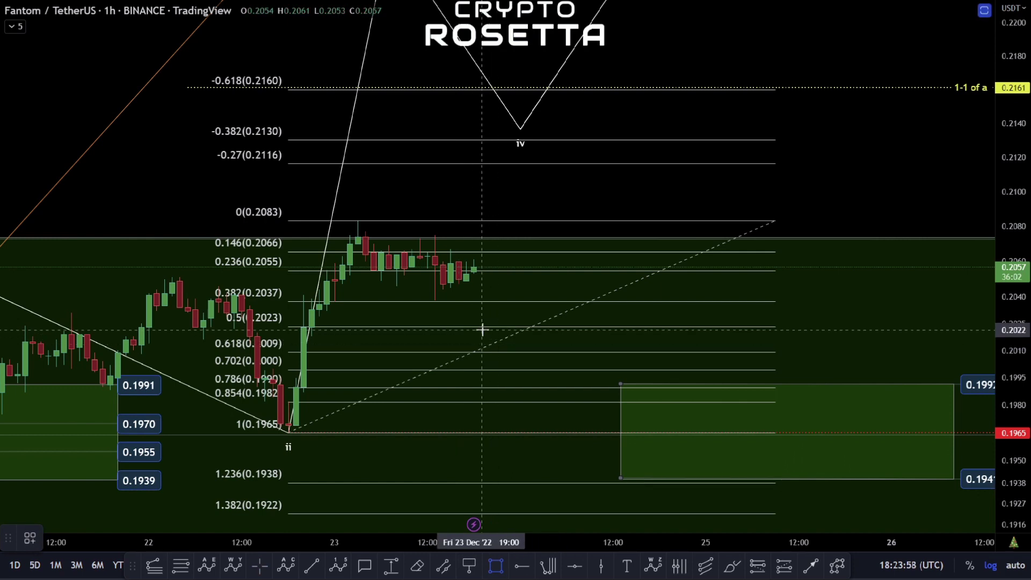
mouse_move(482, 326)
left_mouse_down()
mouse_move(573, 402)
mouse_move(598, 388)
left_mouse_up()
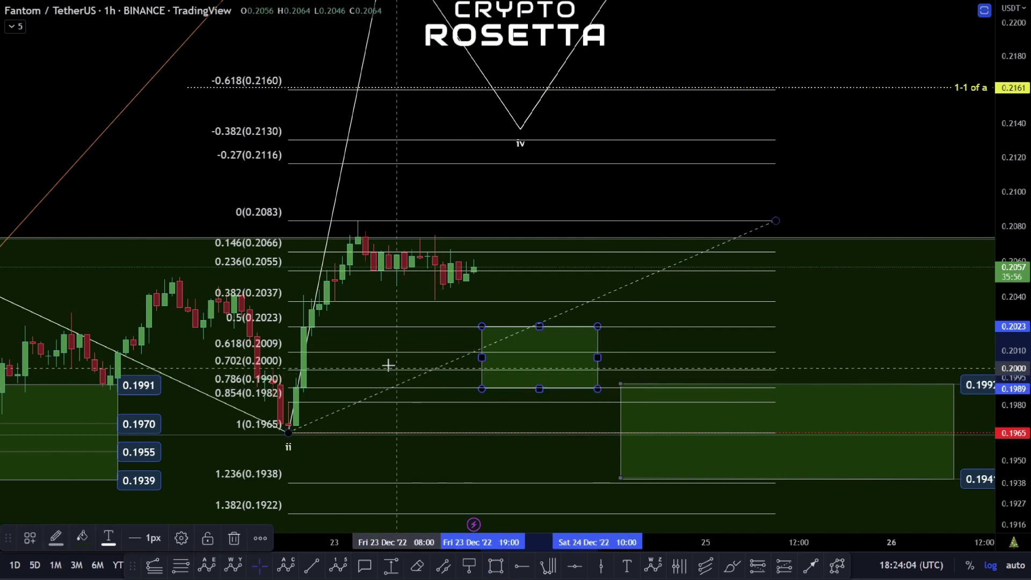
left_click_drag(379, 375, 488, 371)
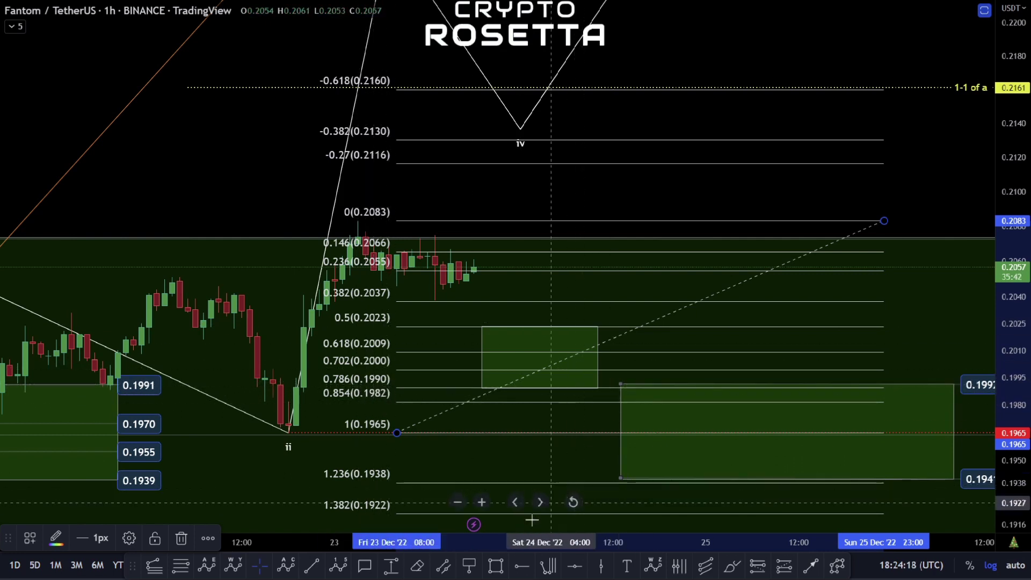
Label the new support box's edges with prices 0.2023 and 0.1990, and delete the Fibonacci retracement.
left_click(469, 565)
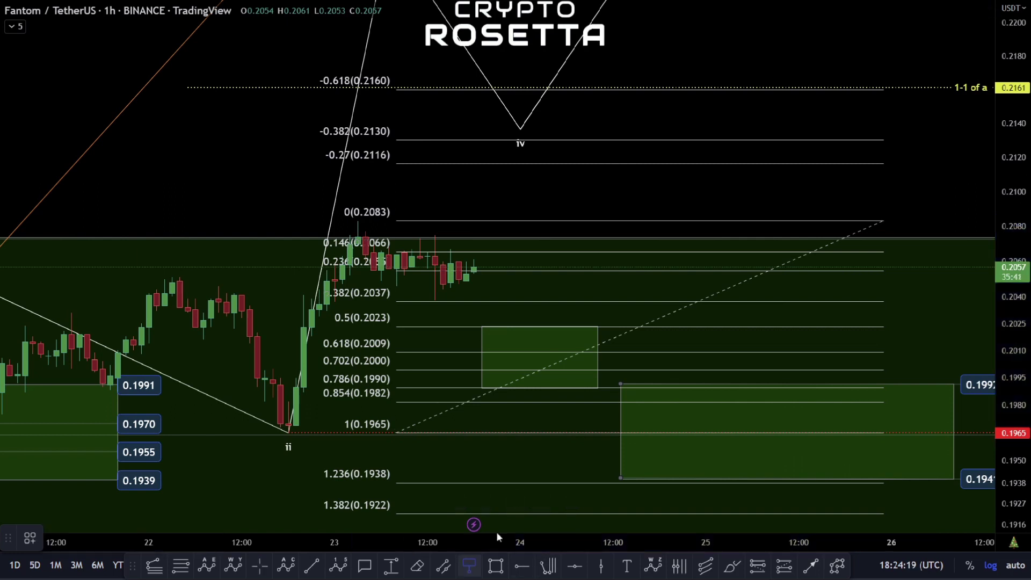
left_click(481, 326)
left_click(597, 326)
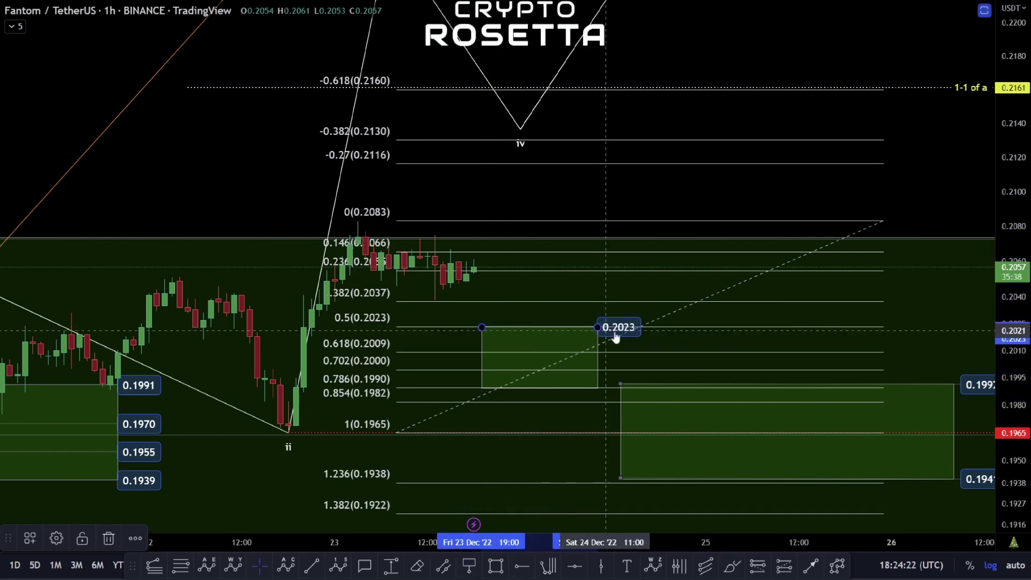
left_click_drag(630, 337, 627, 408)
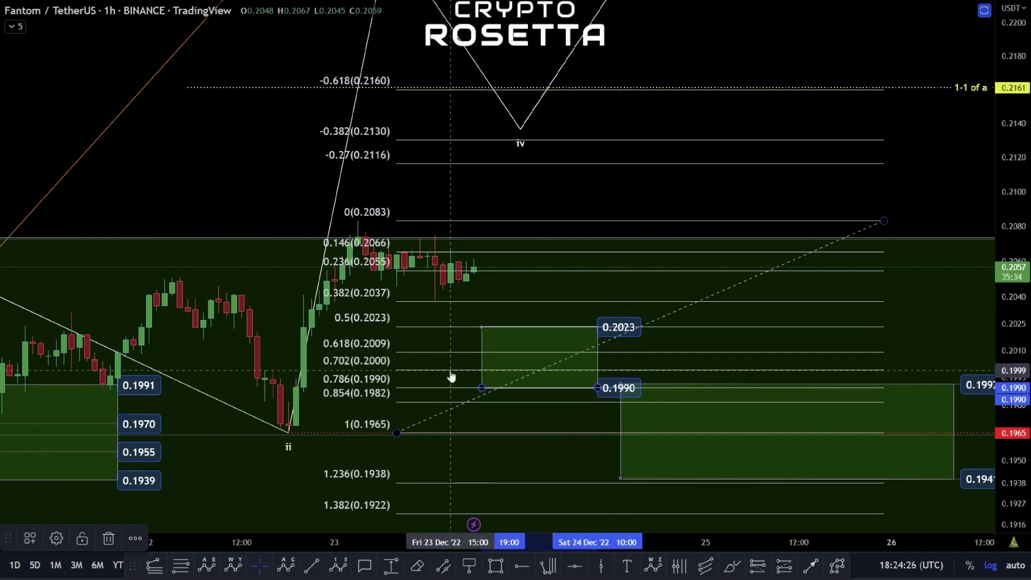
key("Delete")
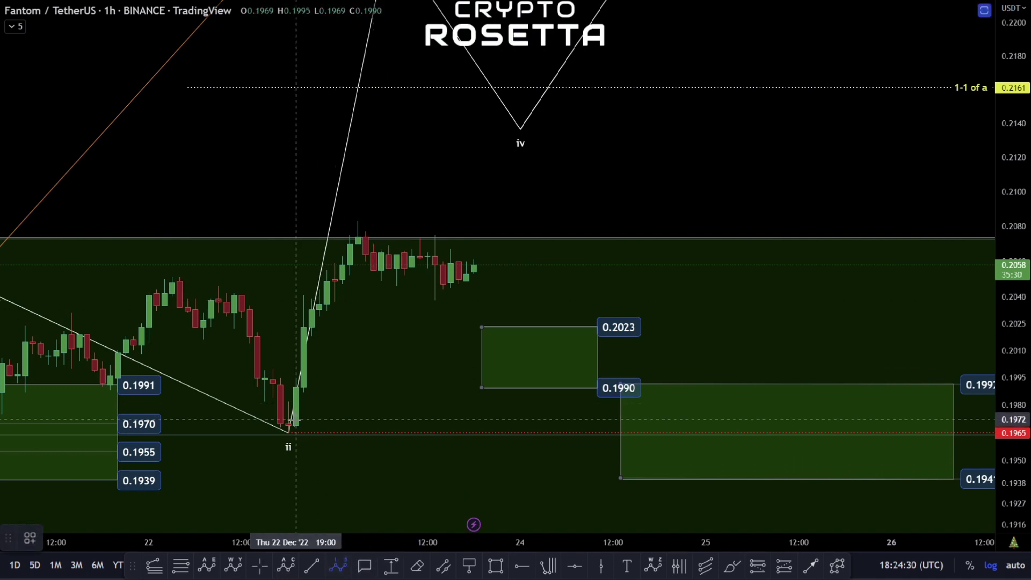
Draw a white circled 1–5 impulse wave from the wave ii low through about 0.2083, 0.2003, 0.2197 and 0.2132 to 0.2197.
left_click(288, 427)
left_click(358, 221)
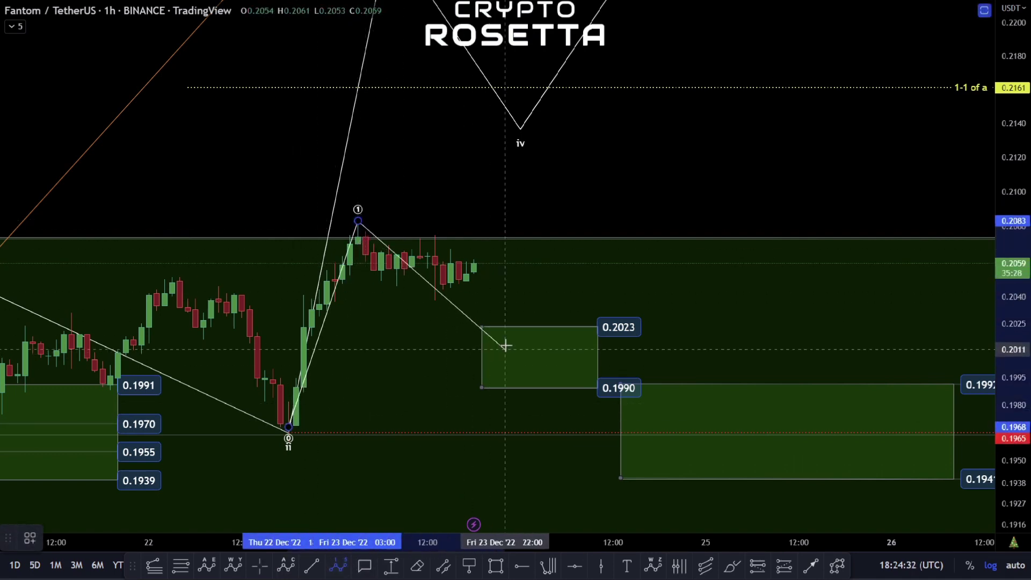
left_click(521, 363)
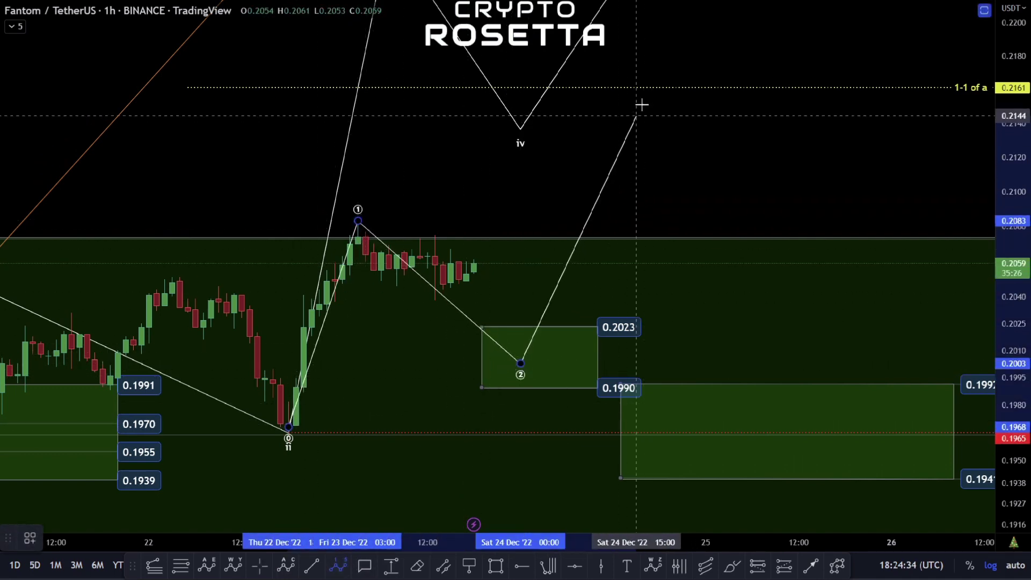
left_click(660, 27)
left_click(732, 136)
left_click(754, 29)
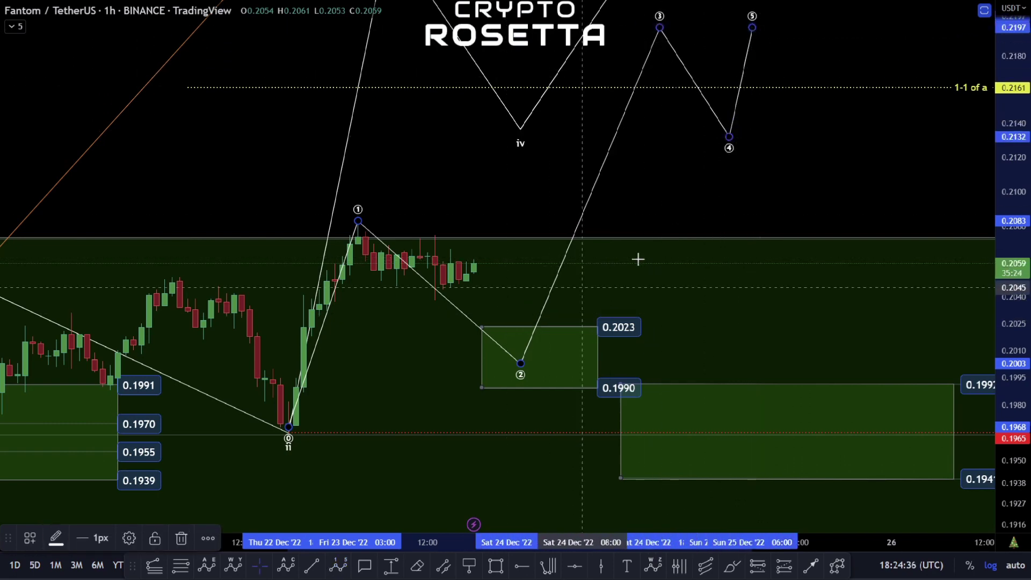
Examine the new circled five-wave path against the existing wave iii, iv and v targets and the 0.2023–0.1990 support box.
scroll(610, 209, "down", 3)
left_click_drag(541, 247, 492, 366)
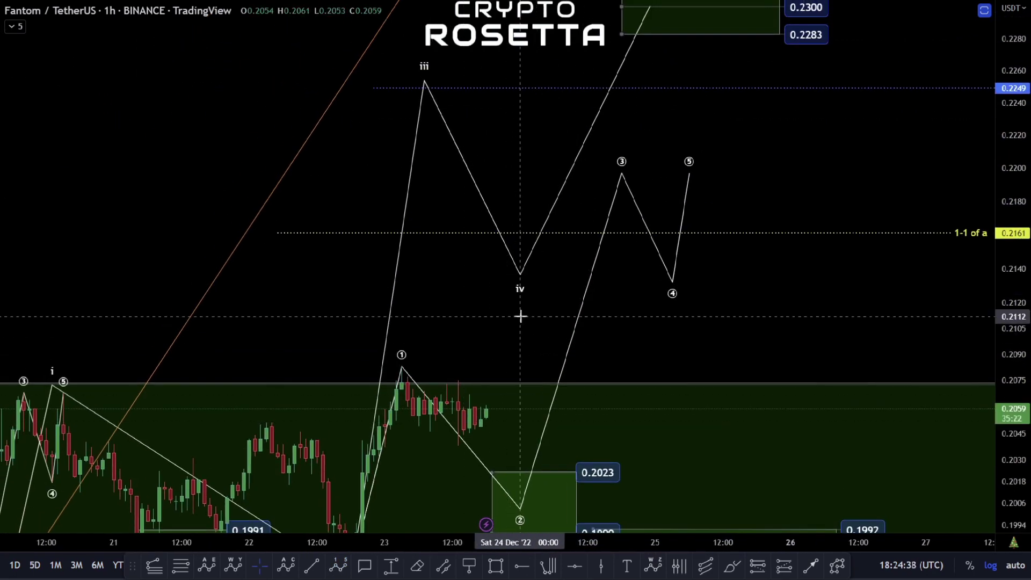
left_click_drag(521, 316, 529, 209)
left_click_drag(475, 9, 499, 162)
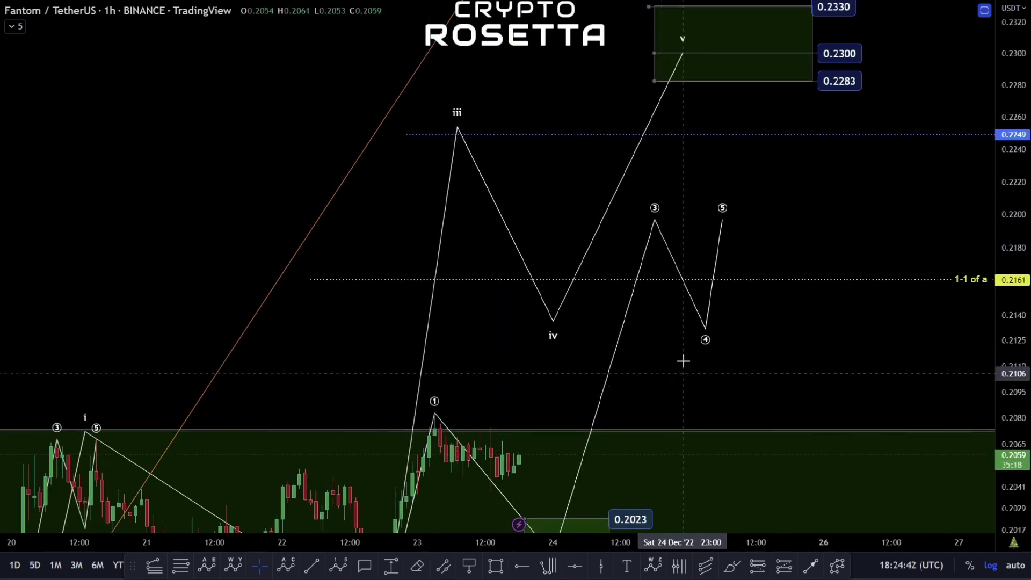
left_click_drag(683, 361, 666, 209)
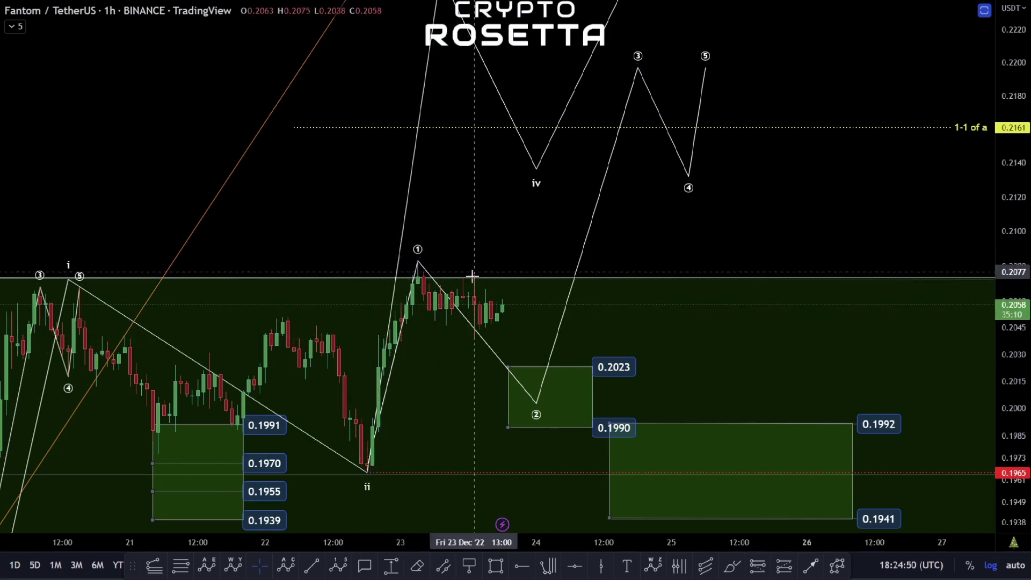
left_click(422, 261)
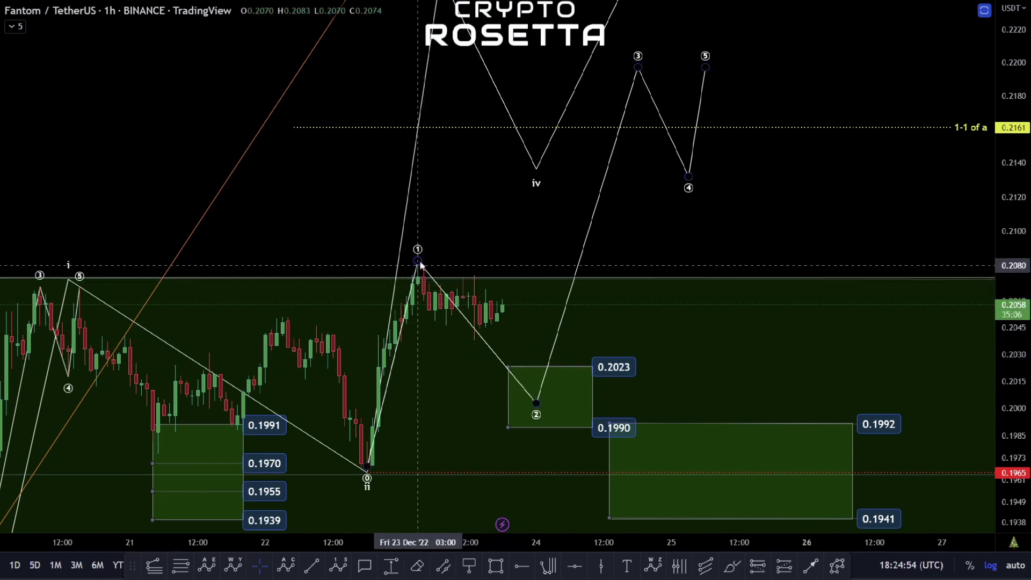
left_click(469, 343)
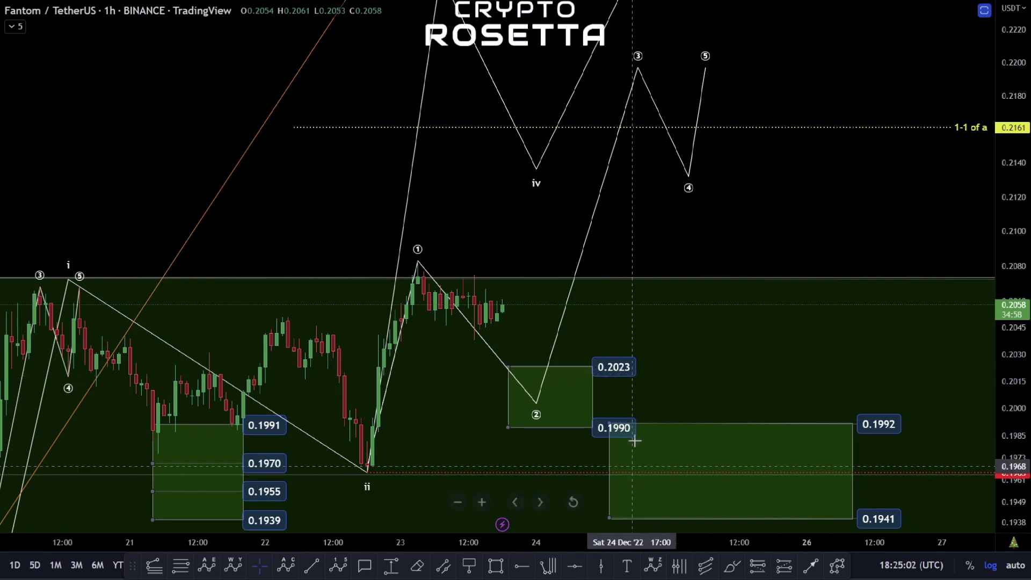
left_click_drag(581, 309, 557, 283)
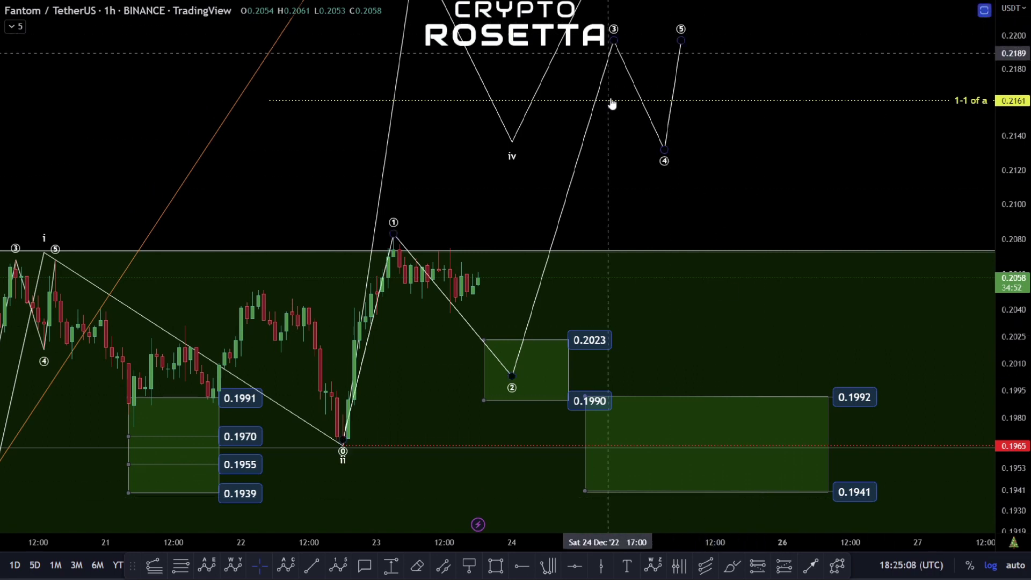
Draw a Fibonacci retracement from the wave ii low at 0.1965 up to the circled wave 1 high at 0.2083.
key("alt+f")
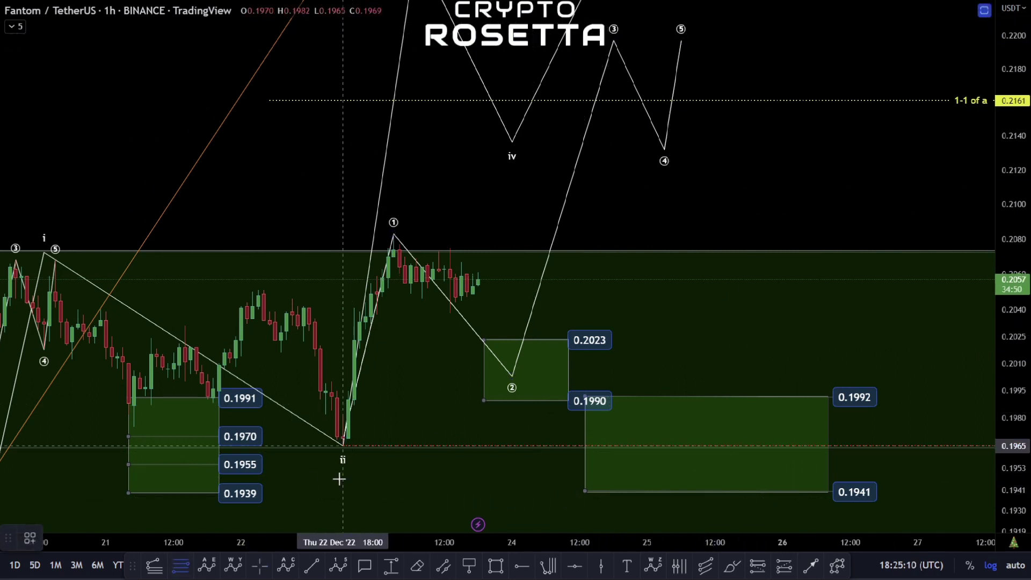
key("Escape")
left_click(178, 571)
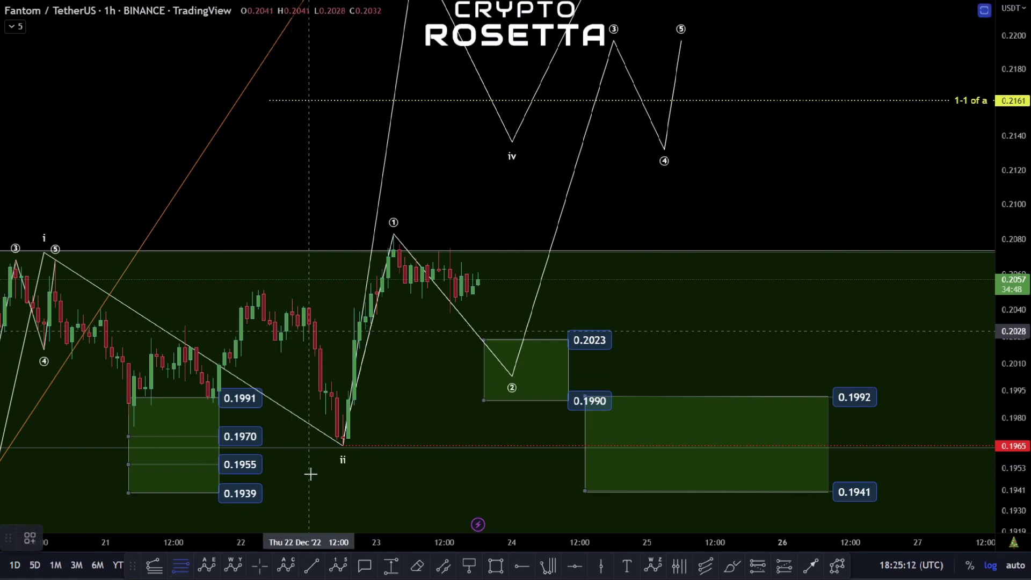
left_click(342, 445)
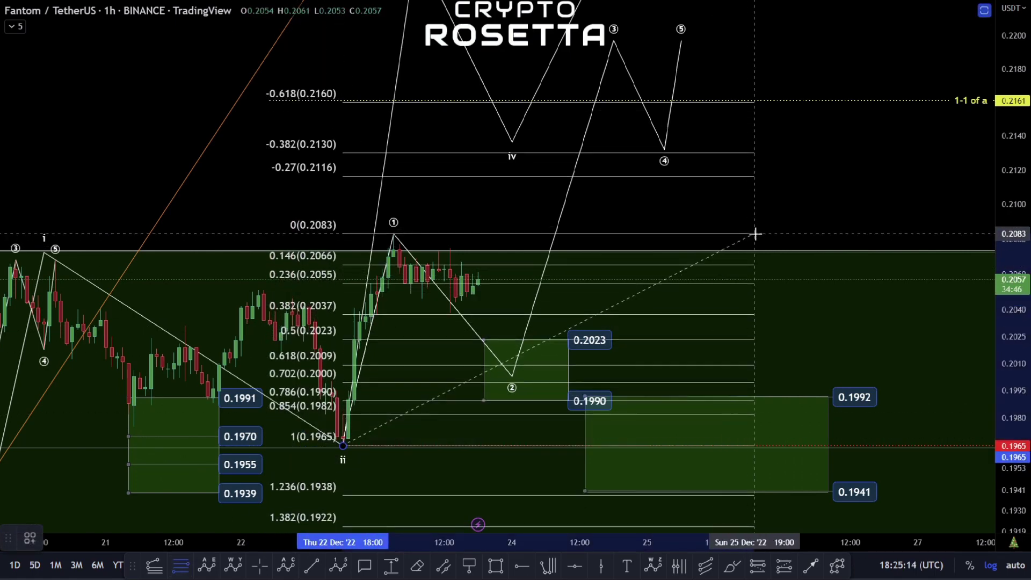
left_click(821, 232)
scroll(698, 398, "up", 3)
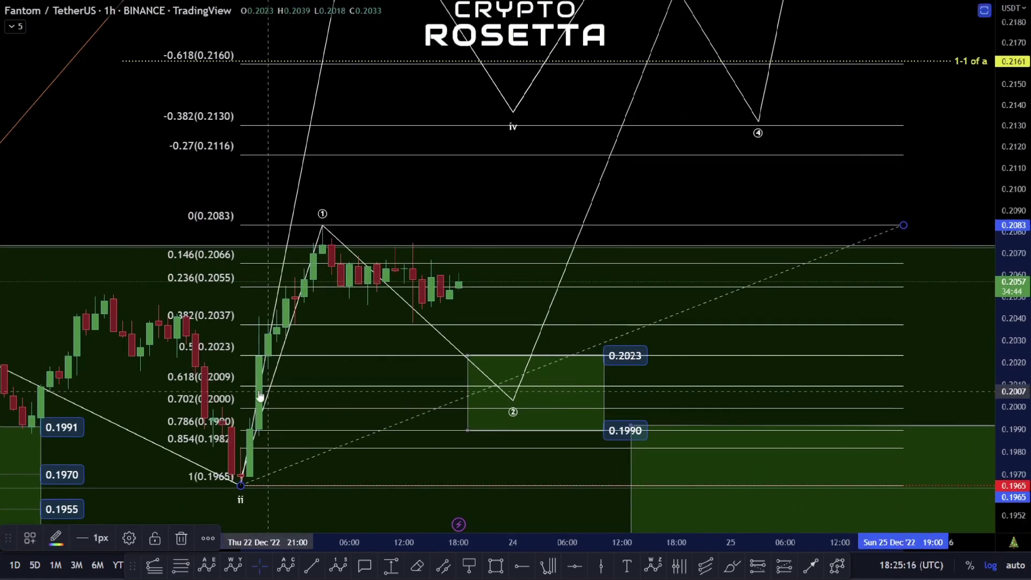
left_click_drag(941, 344, 934, 321)
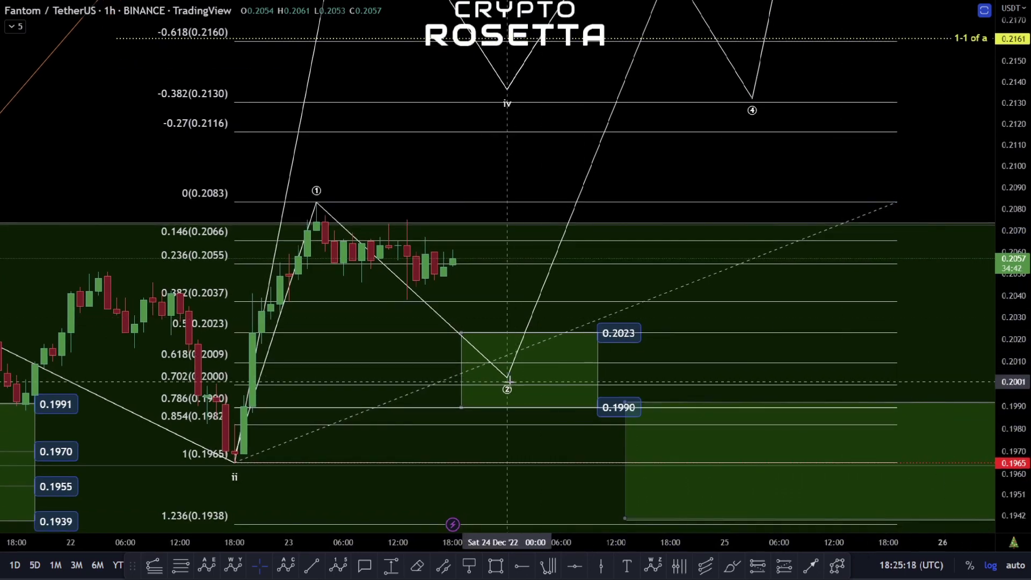
Move the circled wave 2 low to the 0.702 retracement level at 0.2000, and delete the Fibonacci retracement.
left_click_drag(507, 382, 509, 362)
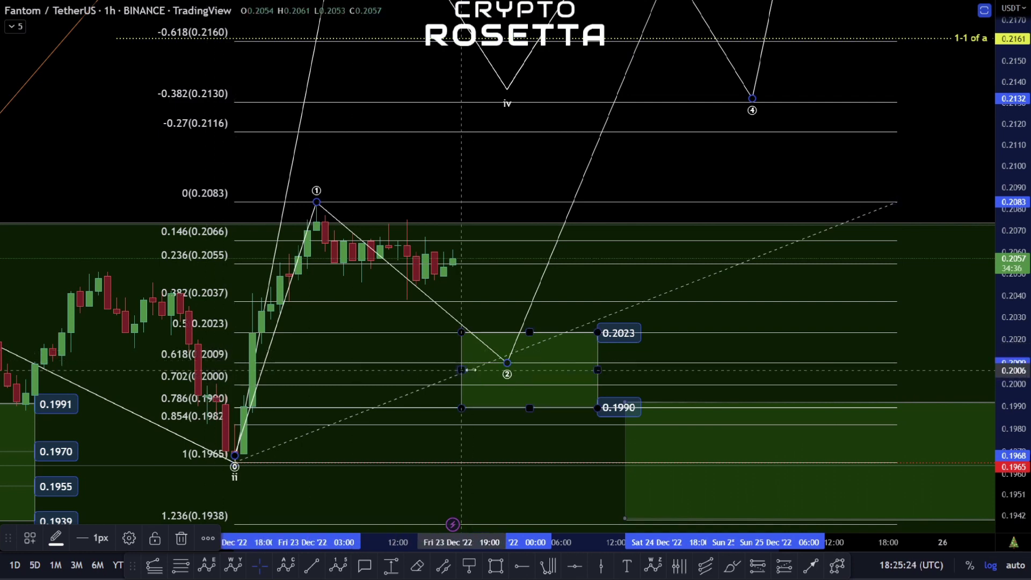
left_click_drag(507, 363, 510, 386)
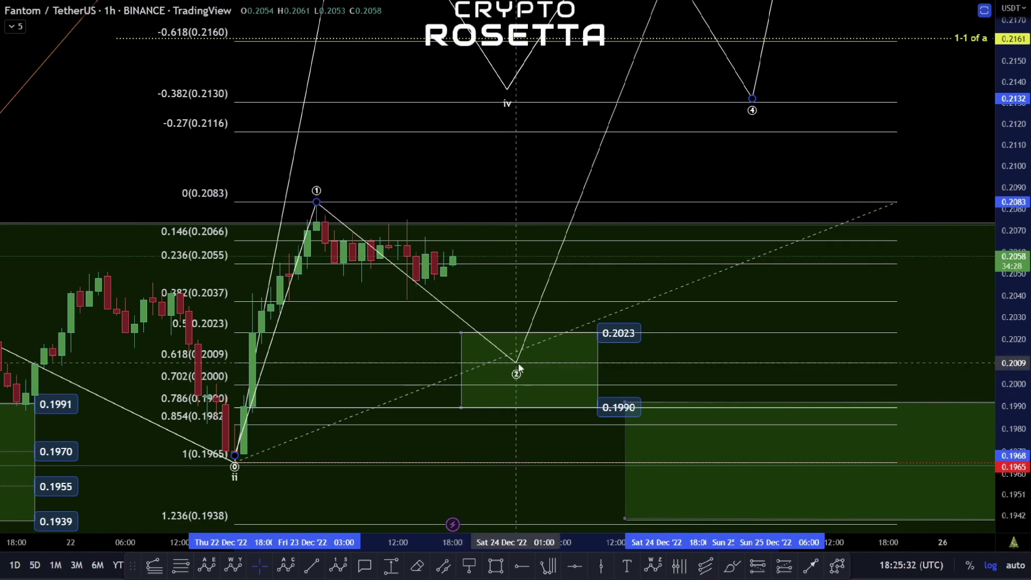
mouse_move(519, 365)
left_mouse_down()
mouse_move(517, 382)
mouse_move(515, 367)
left_mouse_up()
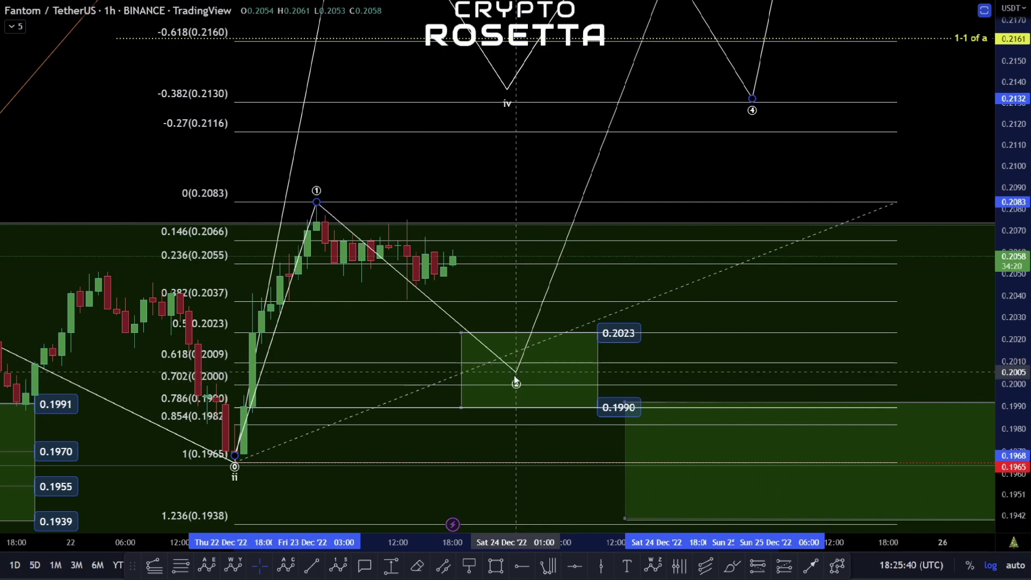
left_click_drag(515, 382, 512, 392)
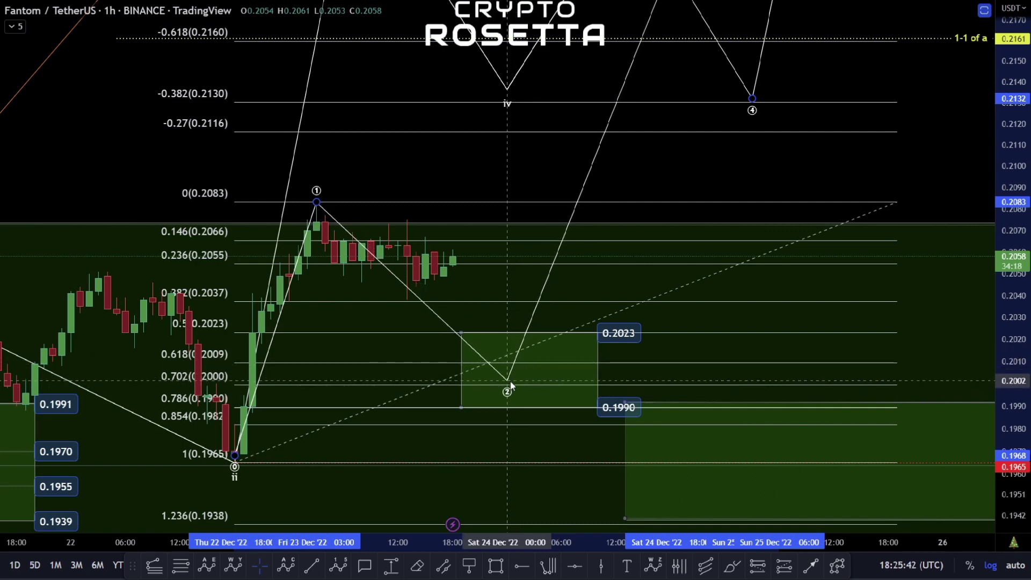
scroll(510, 389, "down", 2)
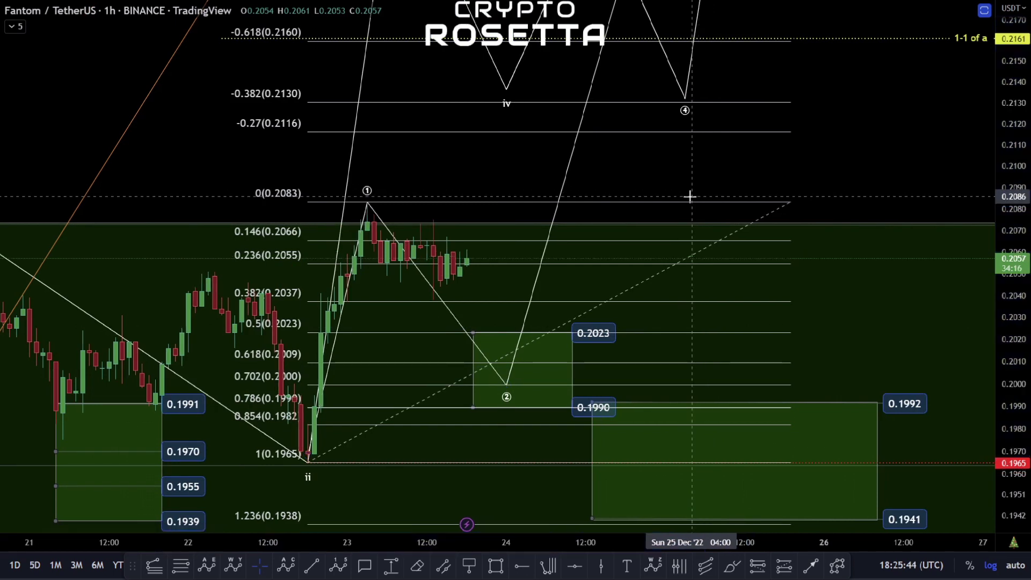
left_click(679, 209)
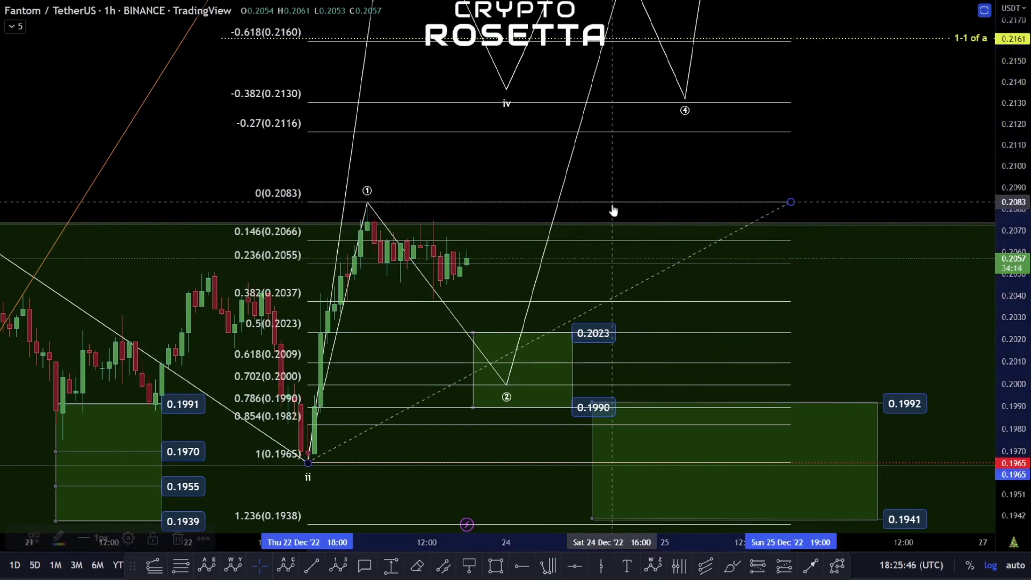
key("Delete")
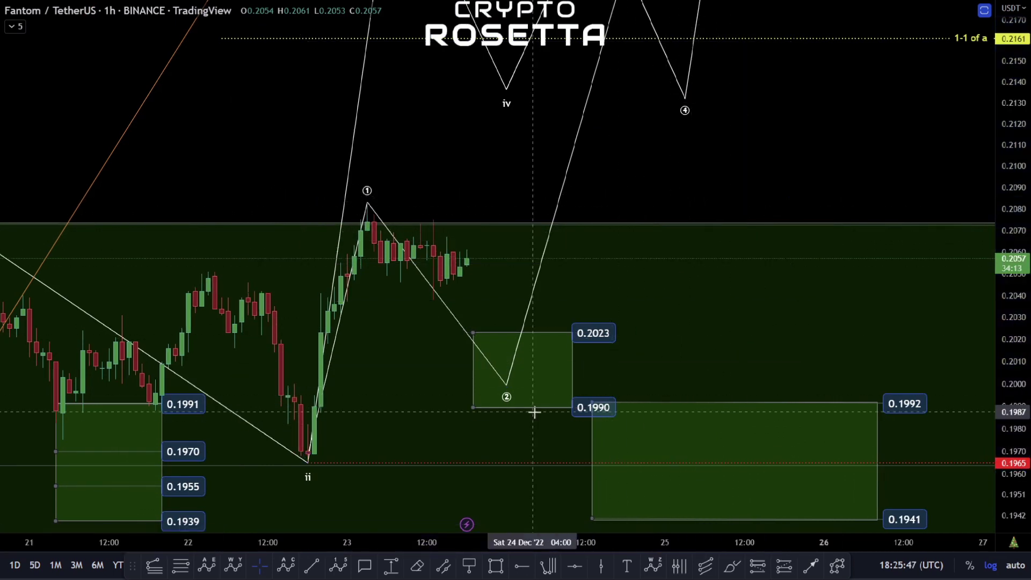
Draw a trend-based Fibonacci extension from the wave ii low through the circled wave 1 high to the circled wave 2 low near 0.1999.
left_click(160, 567)
left_click(307, 463)
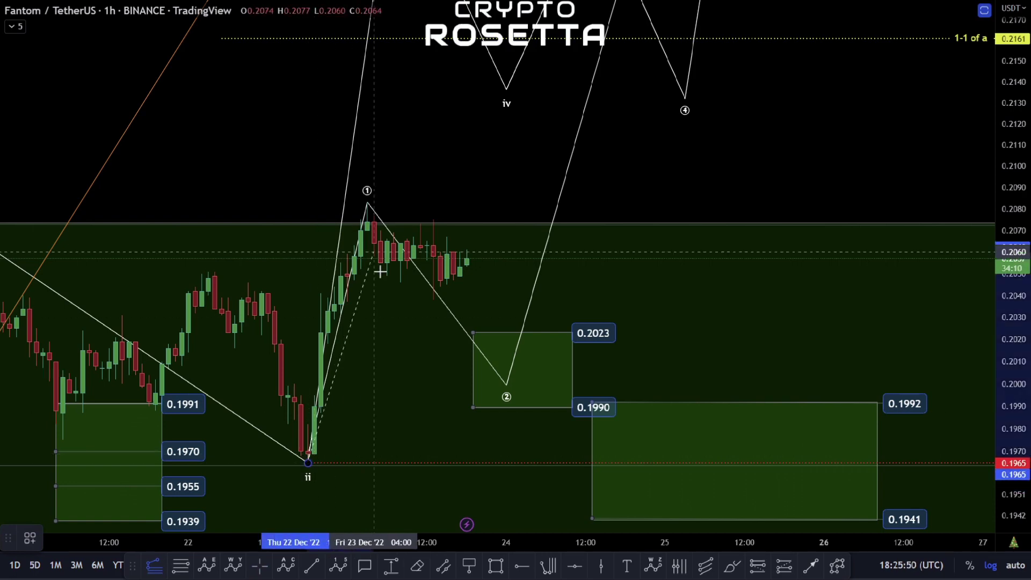
left_click(369, 203)
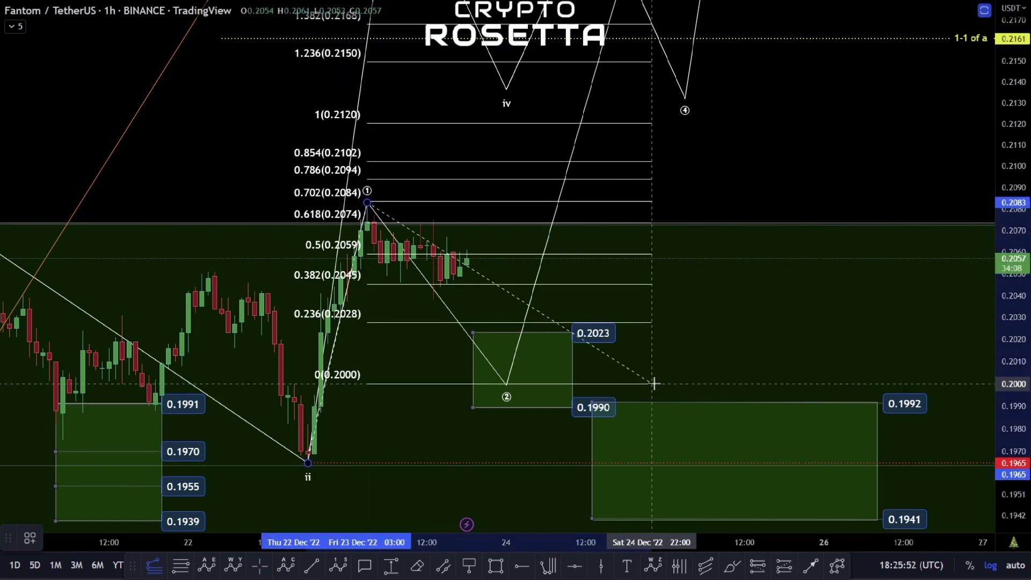
left_click(657, 384)
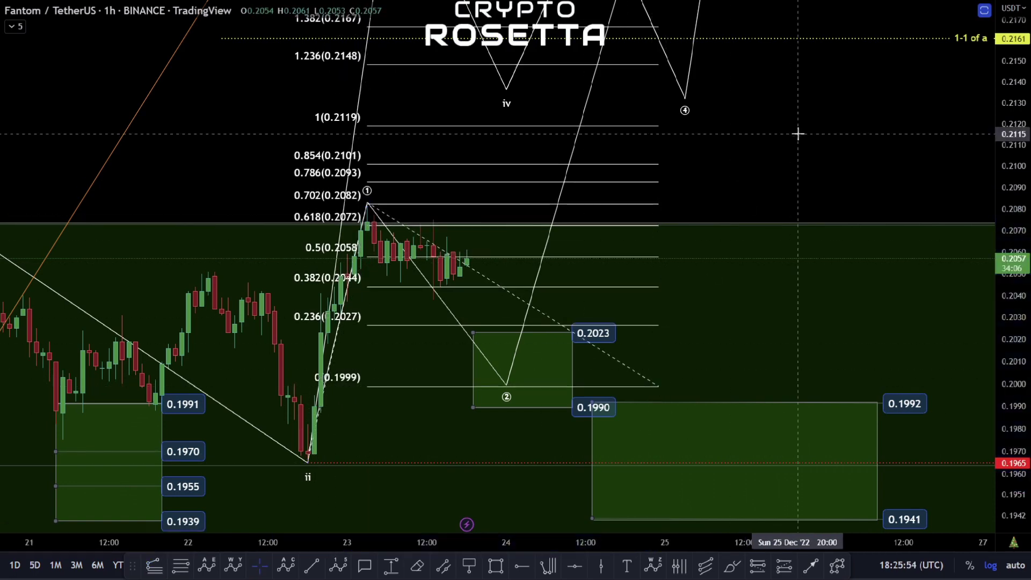
Move circled wave 3 to about 0.2200, wave 4 to the extension's 1 level at 0.2119, and wave 5 to about 0.2230.
left_click_drag(666, 163, 651, 320)
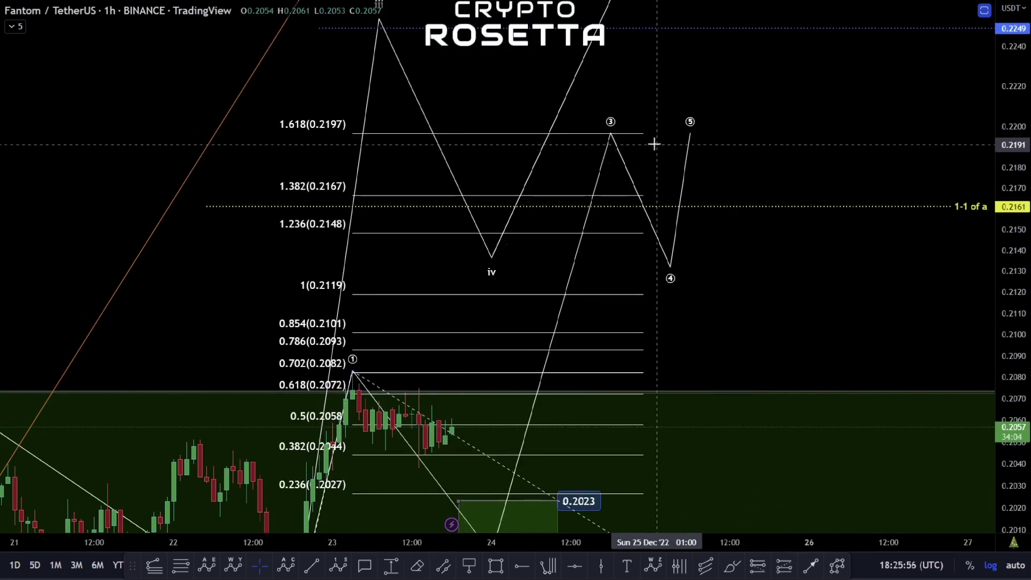
left_click_drag(613, 139, 617, 135)
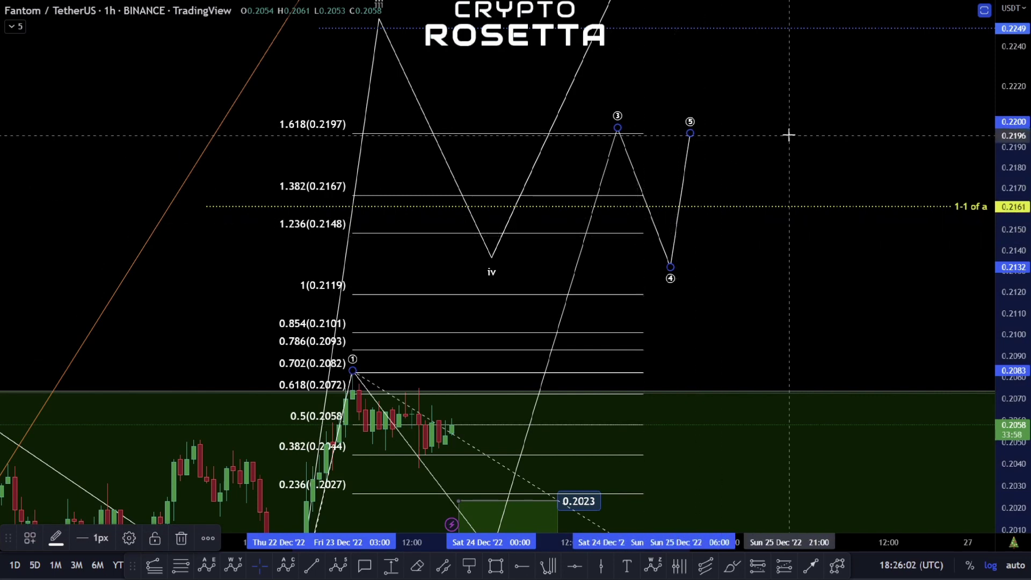
left_click_drag(699, 207, 660, 205)
left_click_drag(632, 273, 640, 295)
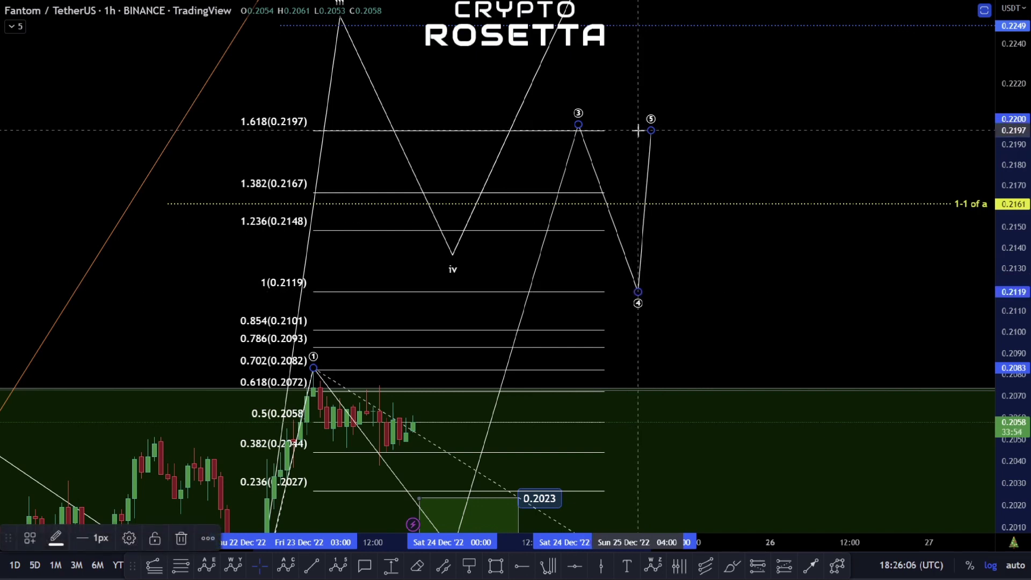
left_click_drag(651, 131, 691, 110)
left_click_drag(692, 111, 712, 65)
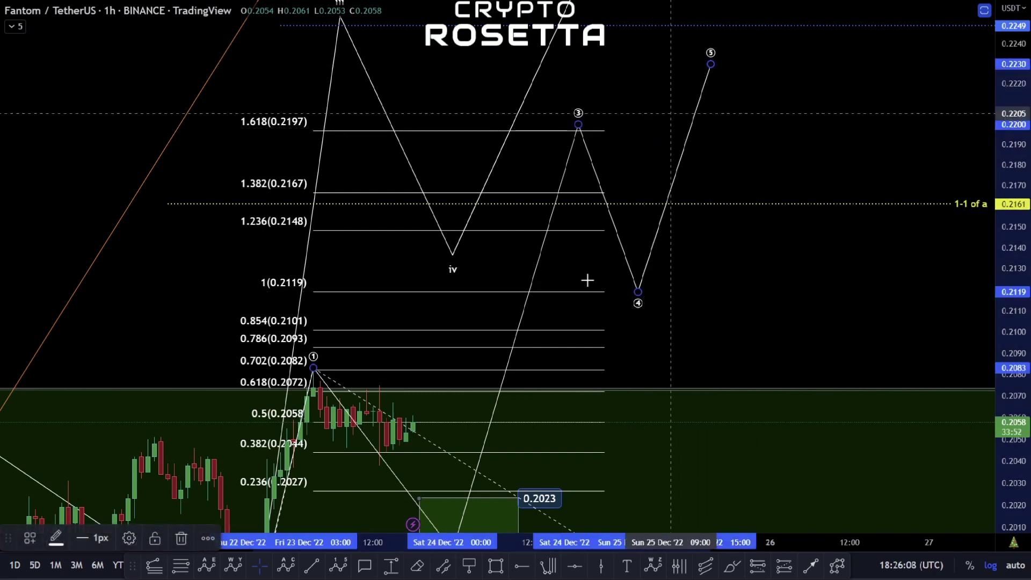
Draw a Fibonacci retracement from the 1.618 extension level at 0.2197 down to the circled wave 4 low at 0.2119.
left_click(184, 570)
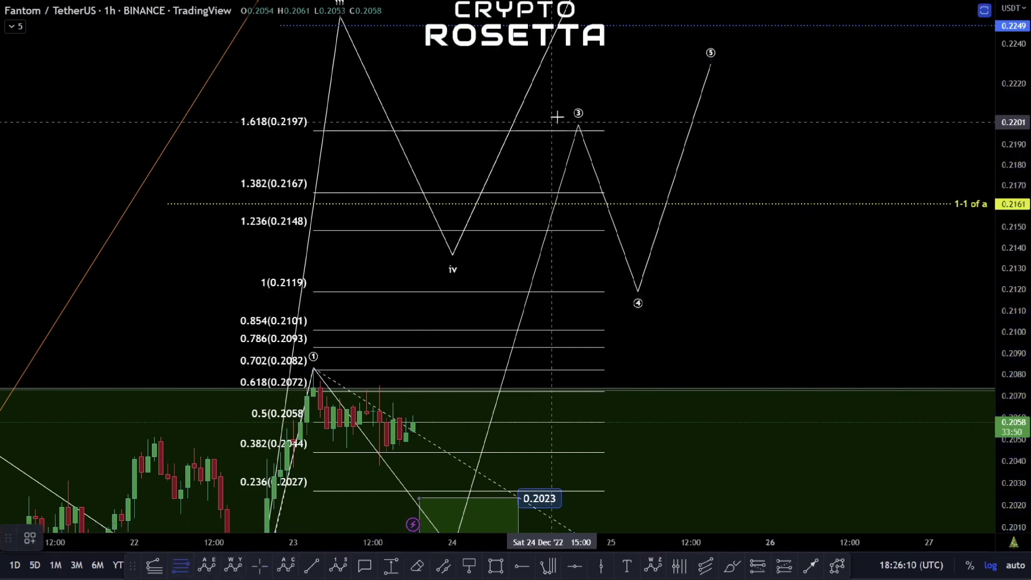
left_click(803, 292)
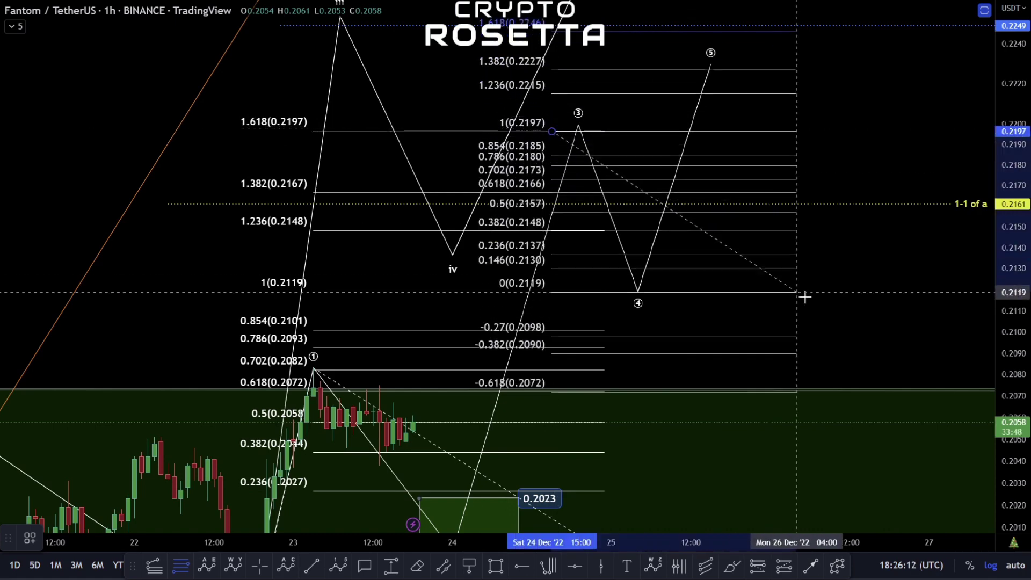
left_click_drag(871, 171, 844, 228)
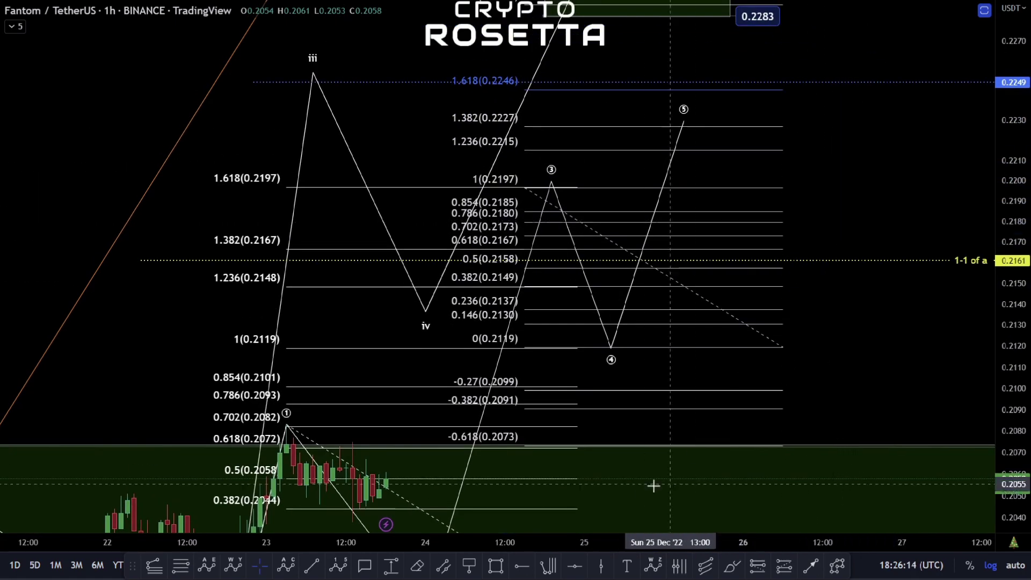
Draw a green target box around circled wave 5 between about 0.2245 and 0.2215, spanning the 1.618 to 1.236 levels.
left_click(503, 570)
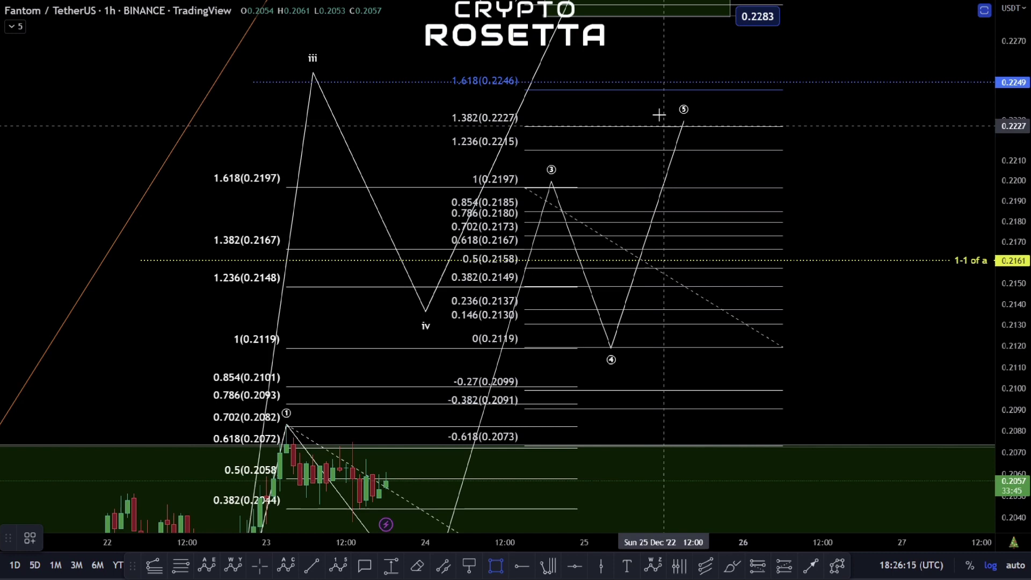
left_click(624, 91)
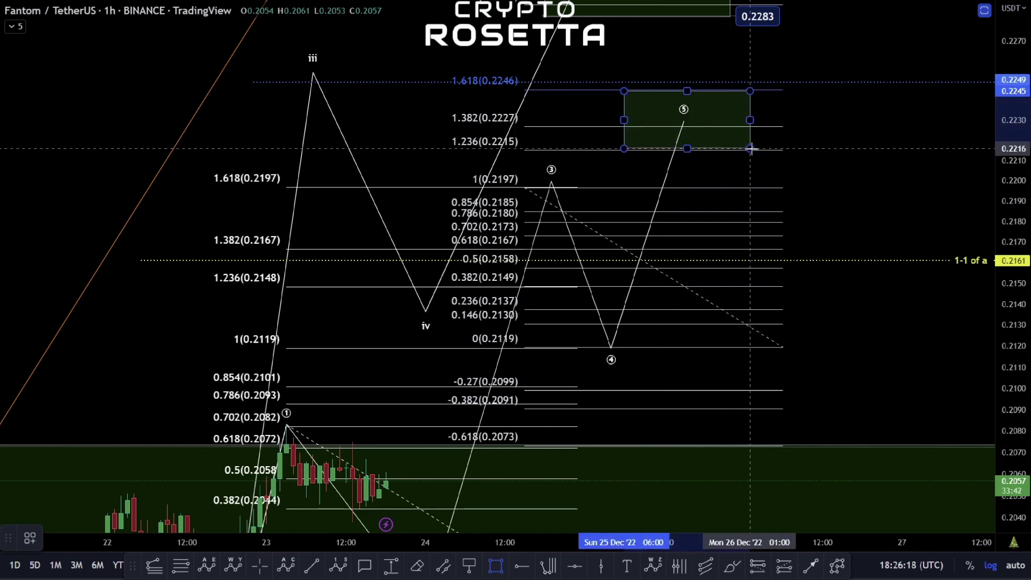
left_click(750, 150)
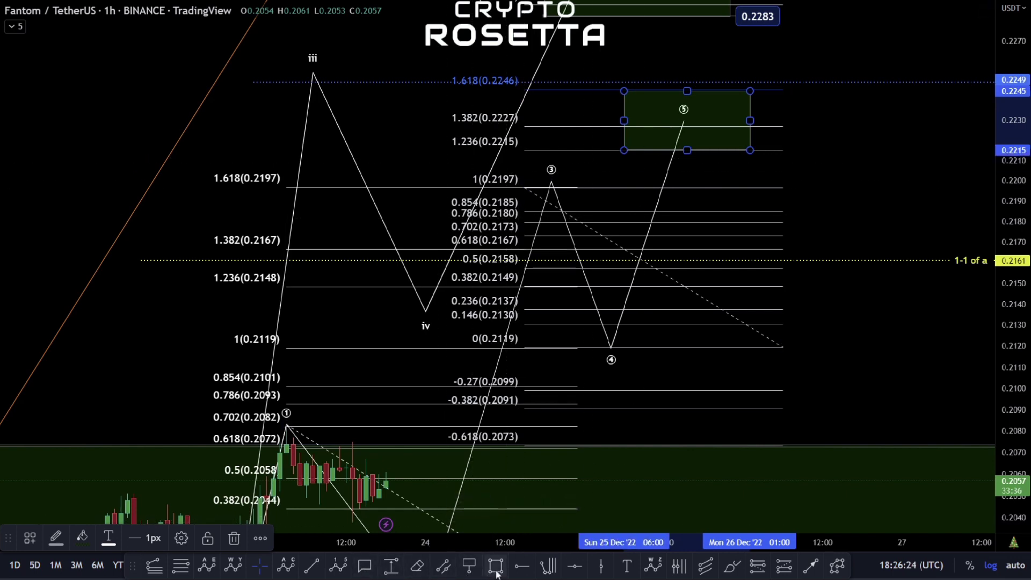
Add price labels 0.2245 and 0.2215 to the circled wave 5 target box edges and remove the Fibonacci drawings around it.
left_click(469, 565)
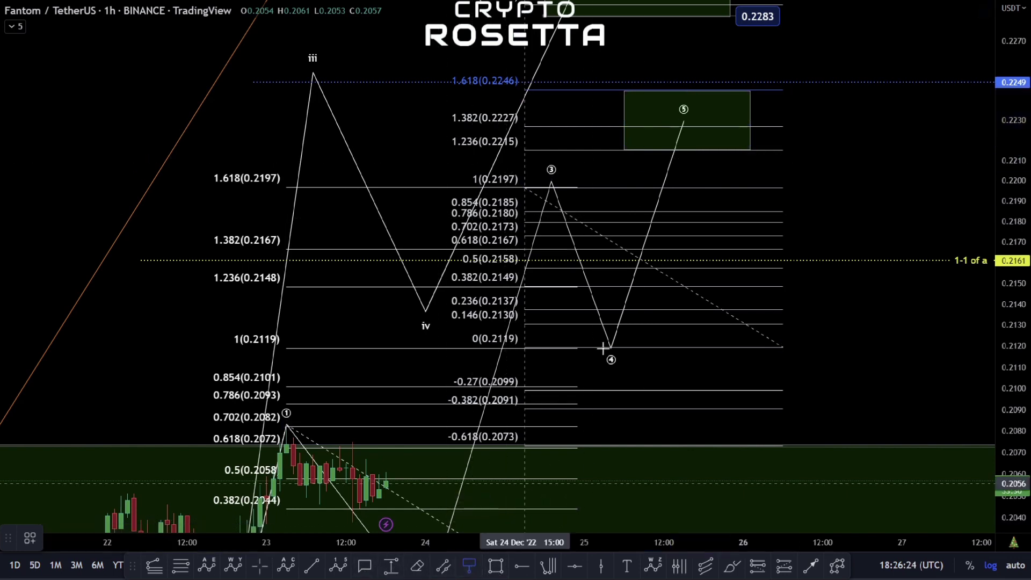
left_click(626, 90)
left_click(750, 126)
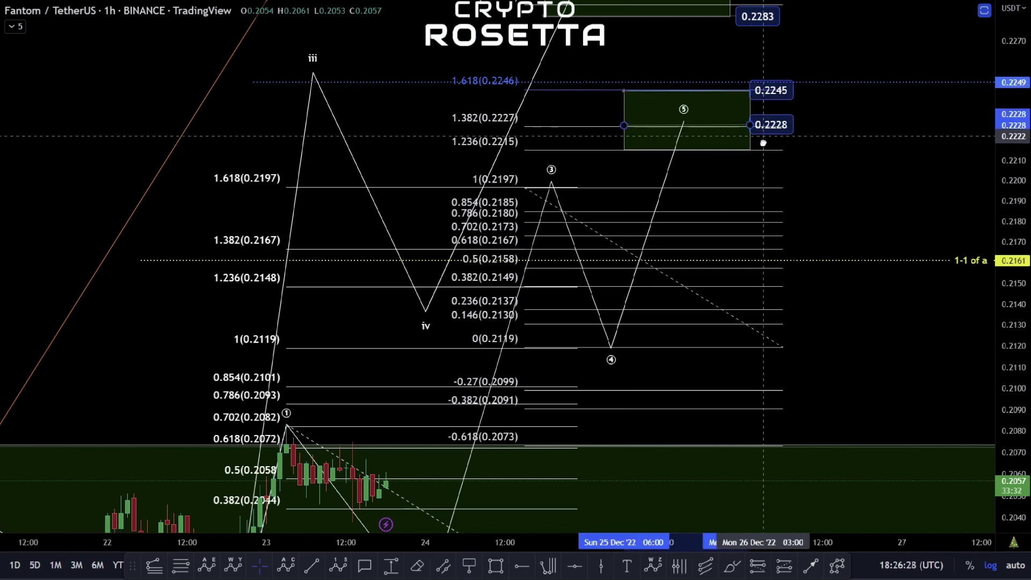
left_click_drag(763, 143, 764, 157)
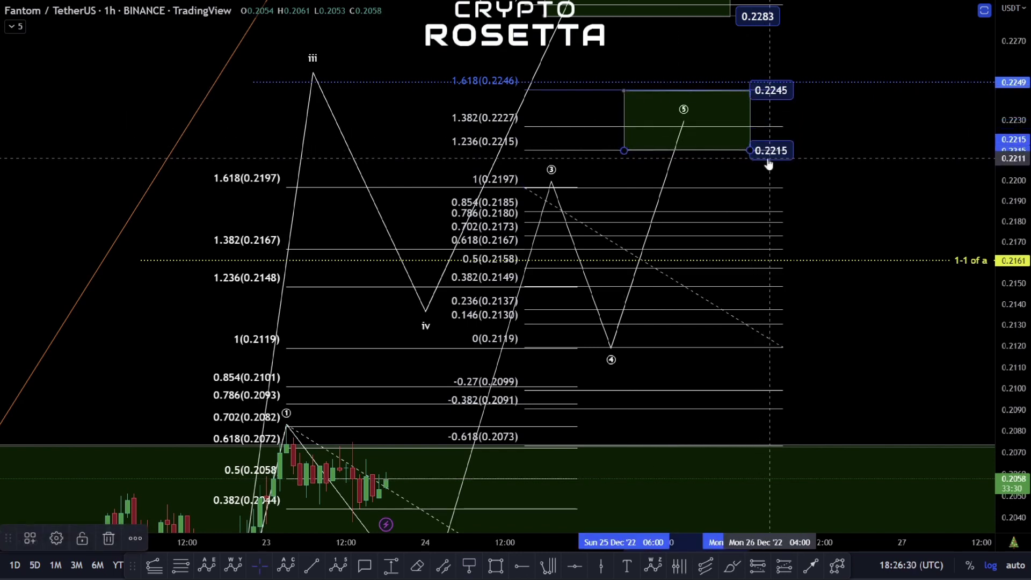
left_click(647, 344)
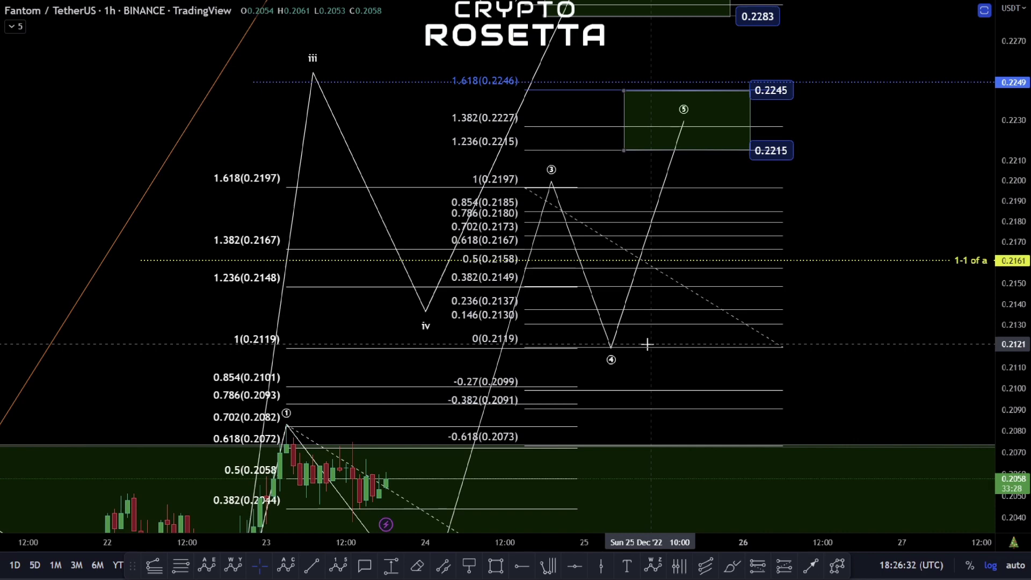
key("ctrl+z")
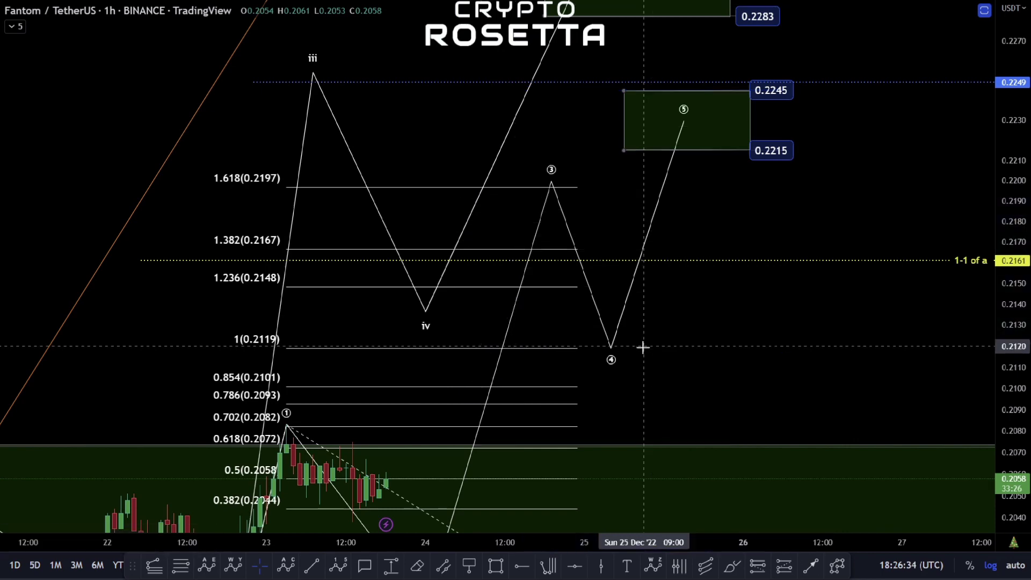
Examine the circled subcount and its target boxes against the wave iii–v projection and the wider structure from the (b) low.
scroll(582, 353, "down", 5)
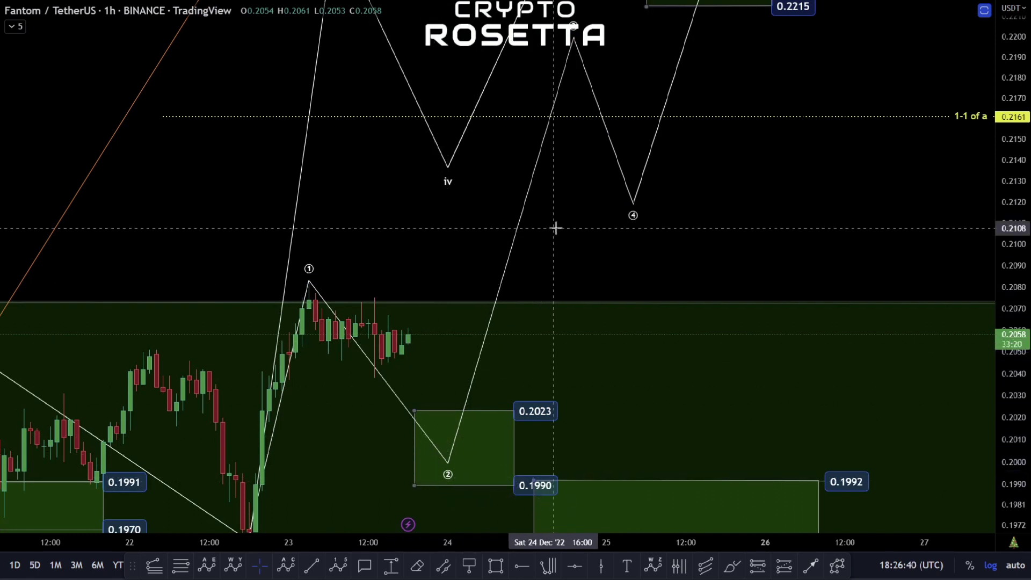
scroll(668, 272, "up", 3)
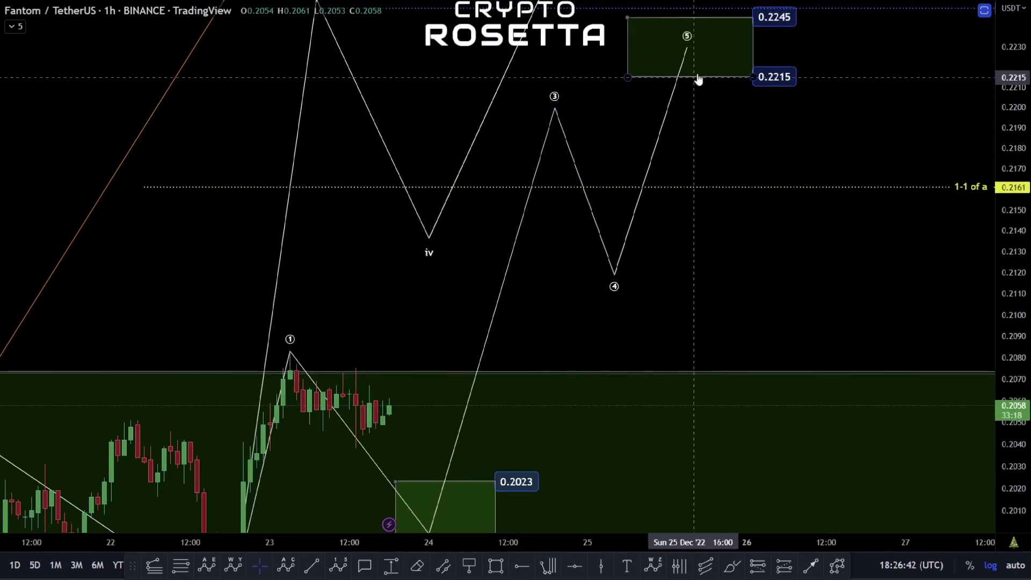
scroll(735, 161, "up", 3)
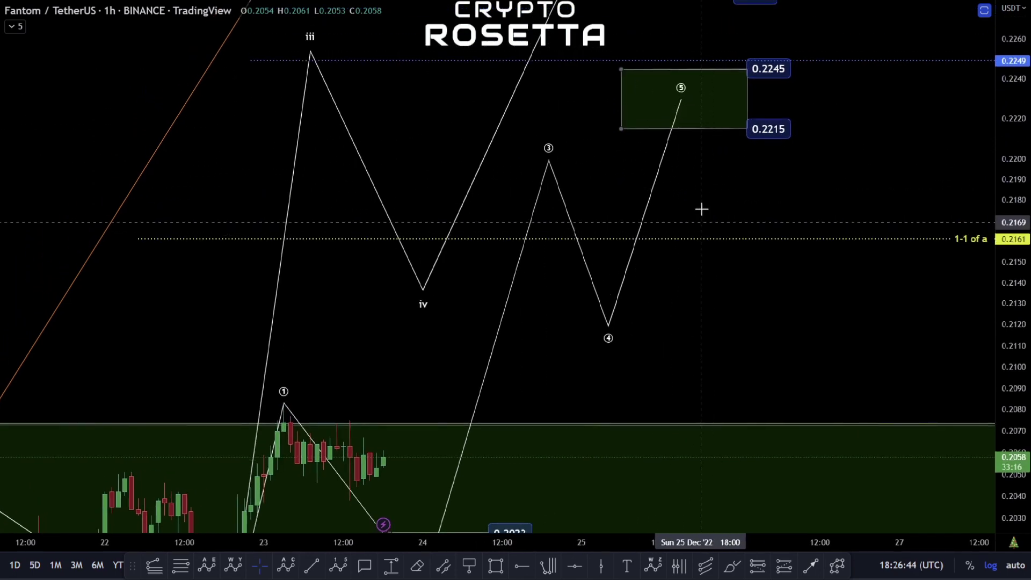
scroll(886, 172, "up", 3)
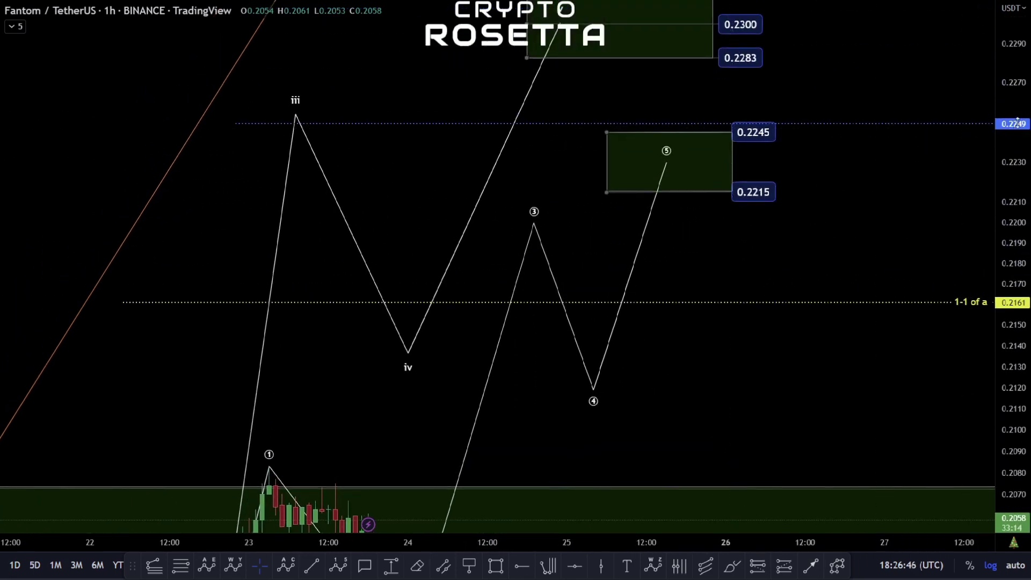
scroll(740, 279, "up", 3)
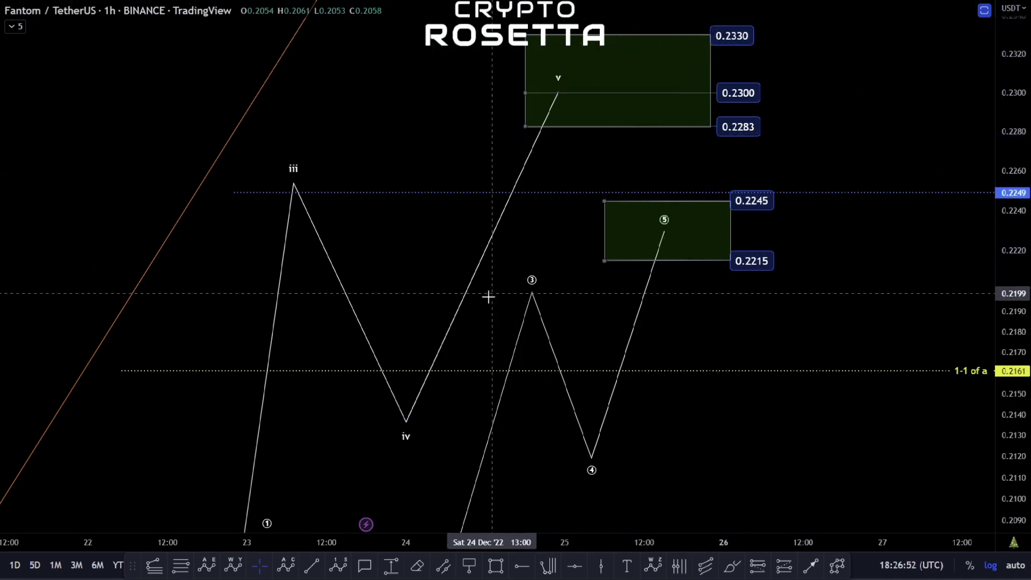
scroll(488, 297, "down", 5)
left_click_drag(1005, 301, 1005, 375)
scroll(883, 267, "down", 5)
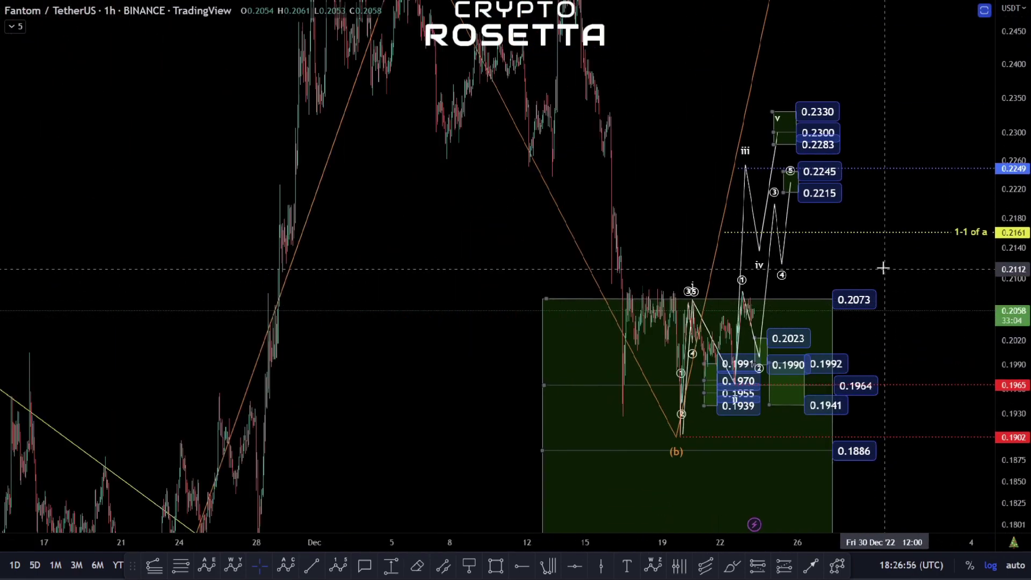
left_click_drag(883, 267, 589, 299)
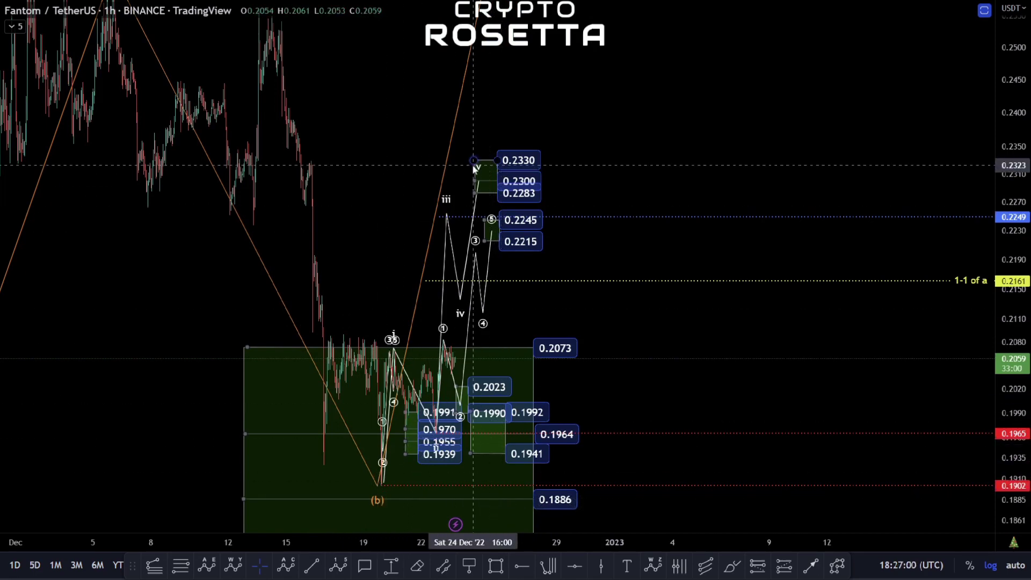
scroll(467, 322, "up", 5)
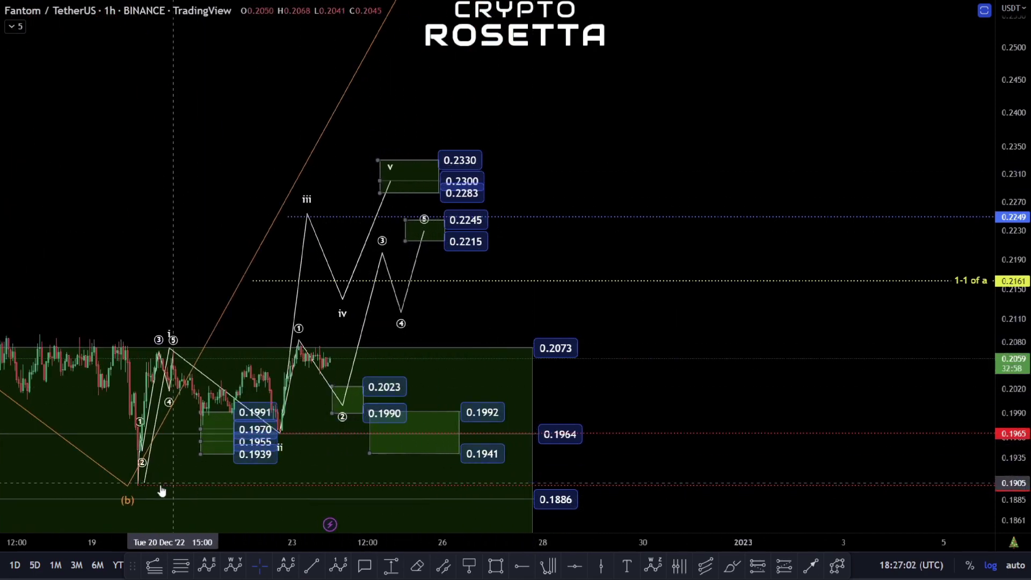
left_click(402, 171)
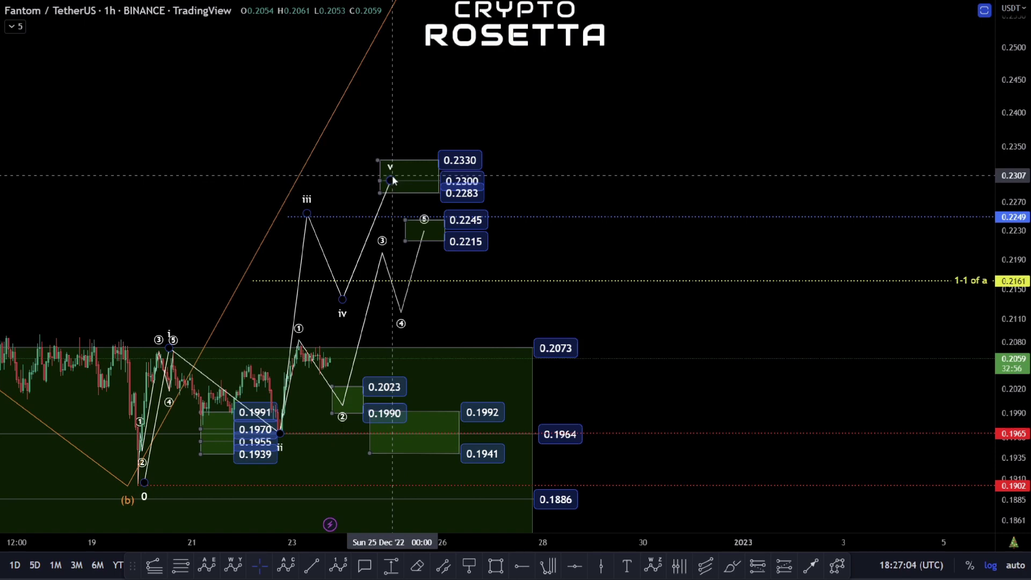
scroll(393, 180, "down", 2)
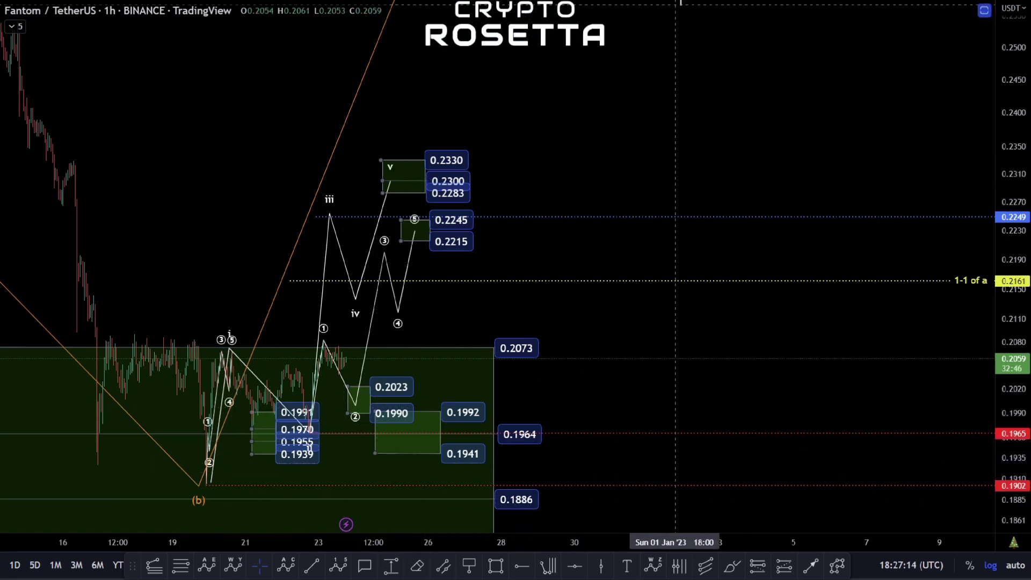
Draw a Fibonacci retracement from the (b) low at 0.1902 up to the wave v target at 0.2301.
key("F11")
key("F11")
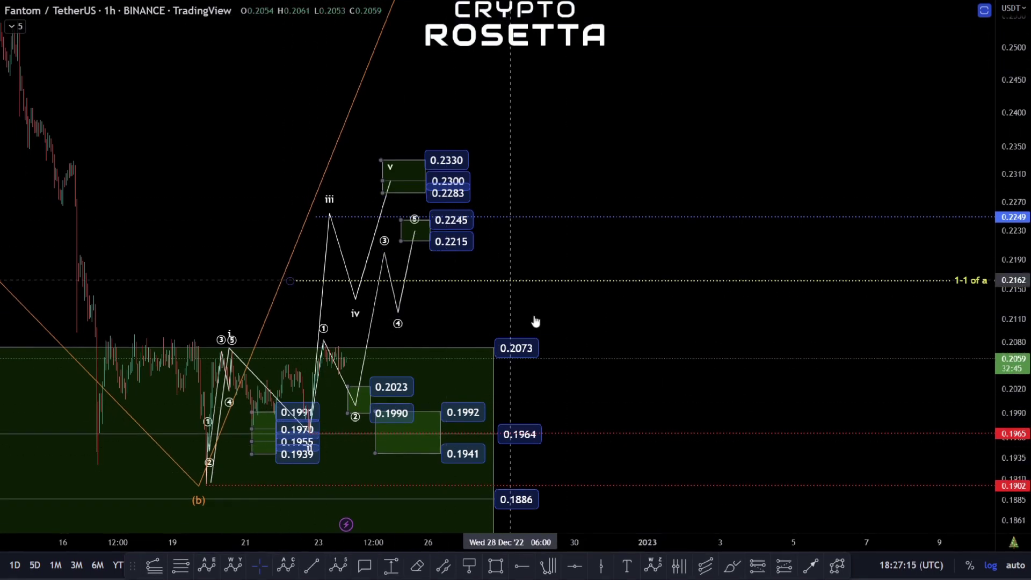
left_click(206, 486)
left_click(694, 181)
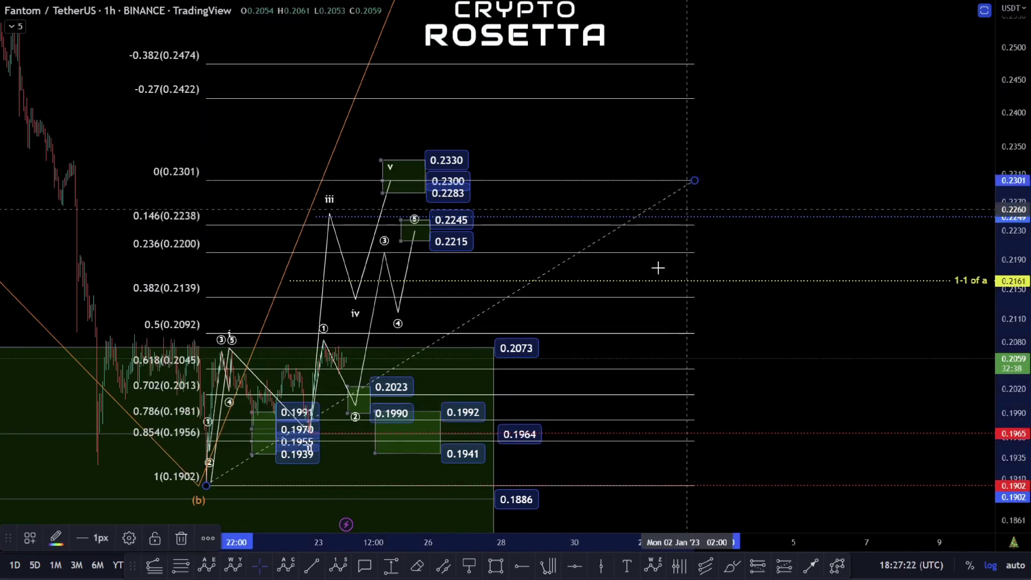
left_click(81, 447)
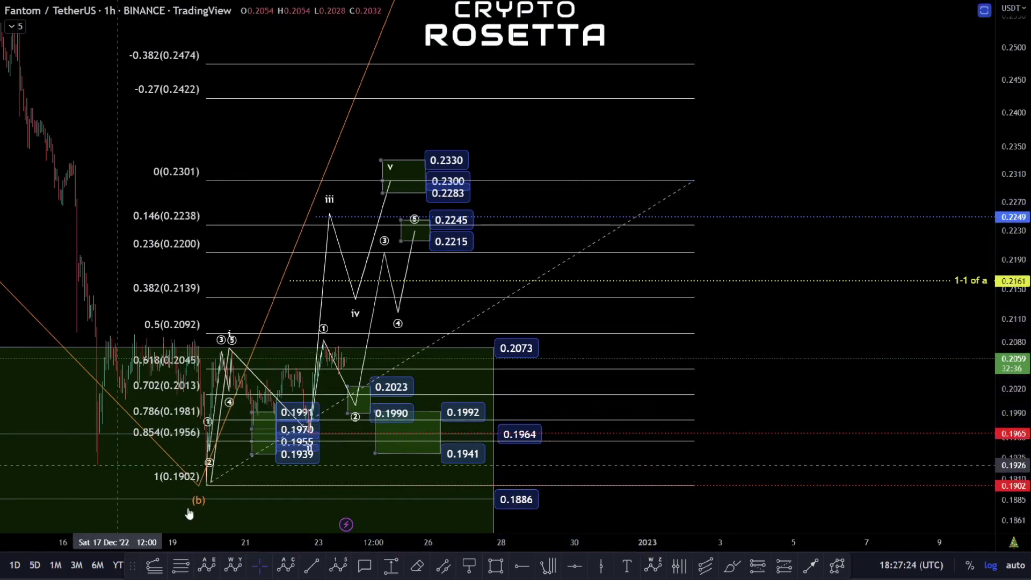
Draw a larger circled five-wave impulse from about 0.1903, with wave 1 at 0.2301, wave 2 at 0.2091 and wave 3 near 0.2550.
left_click(339, 567)
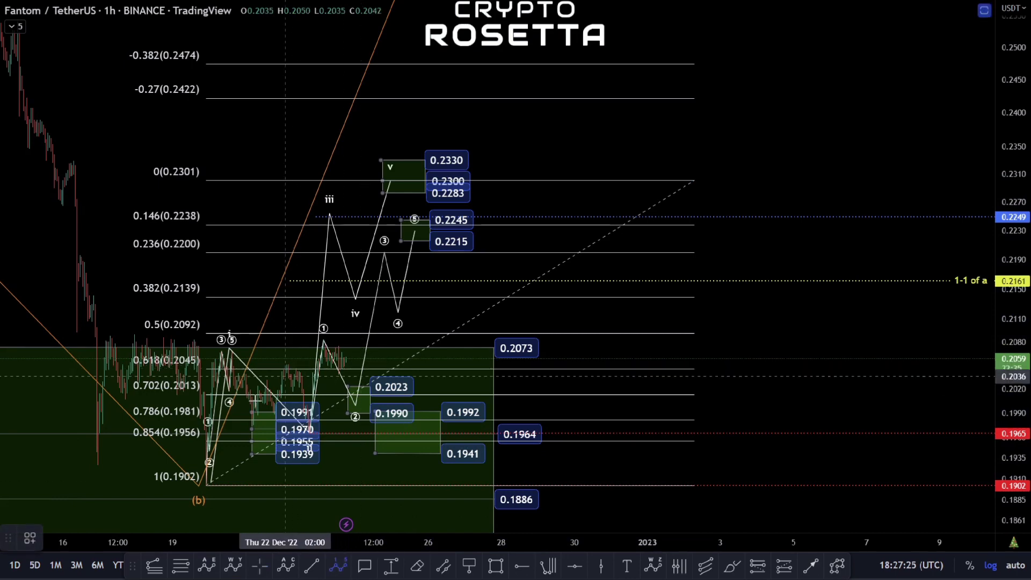
left_click(186, 485)
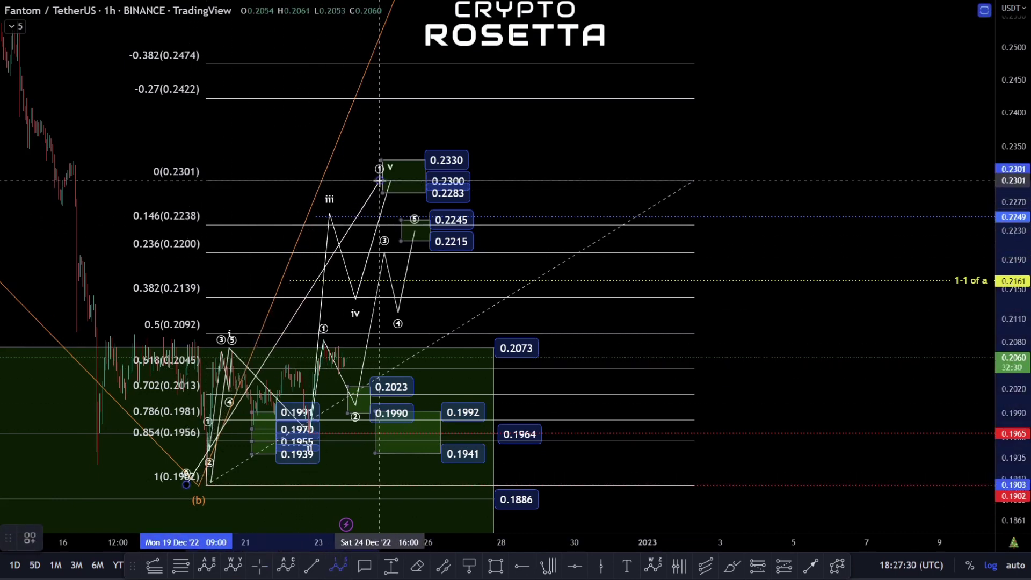
left_click(379, 180)
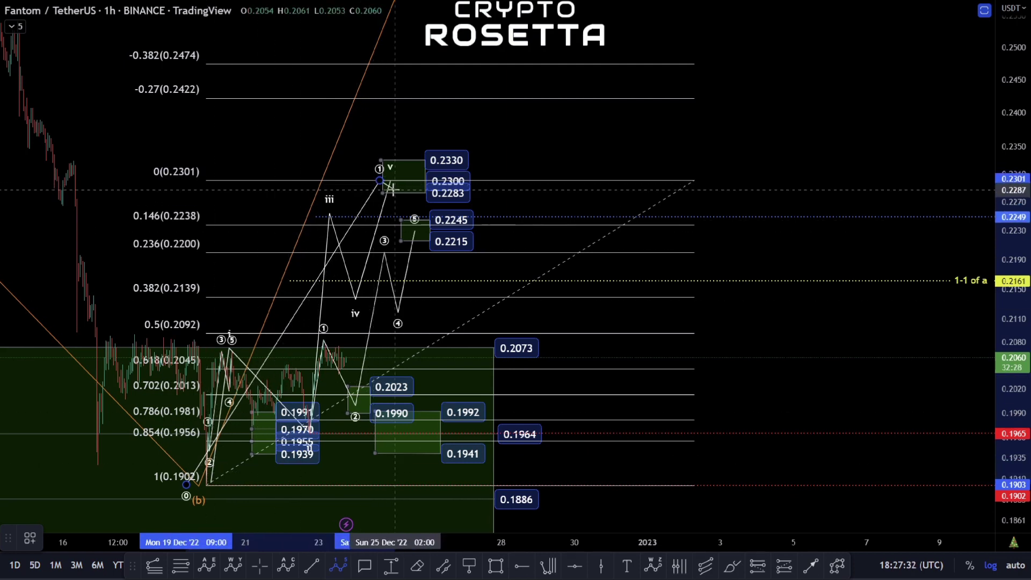
left_click(575, 333)
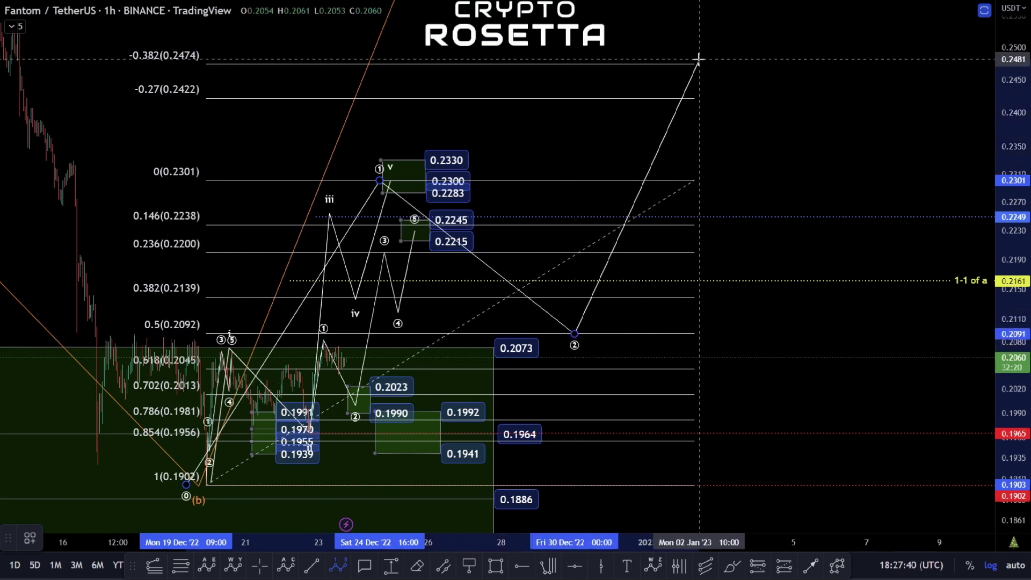
left_click(715, 15)
left_click(765, 66)
left_click(821, 3)
Remove the Fibonacci retracement spanning the (b) low to the larger circled wave 1 high.
scroll(810, 159, "down", 5)
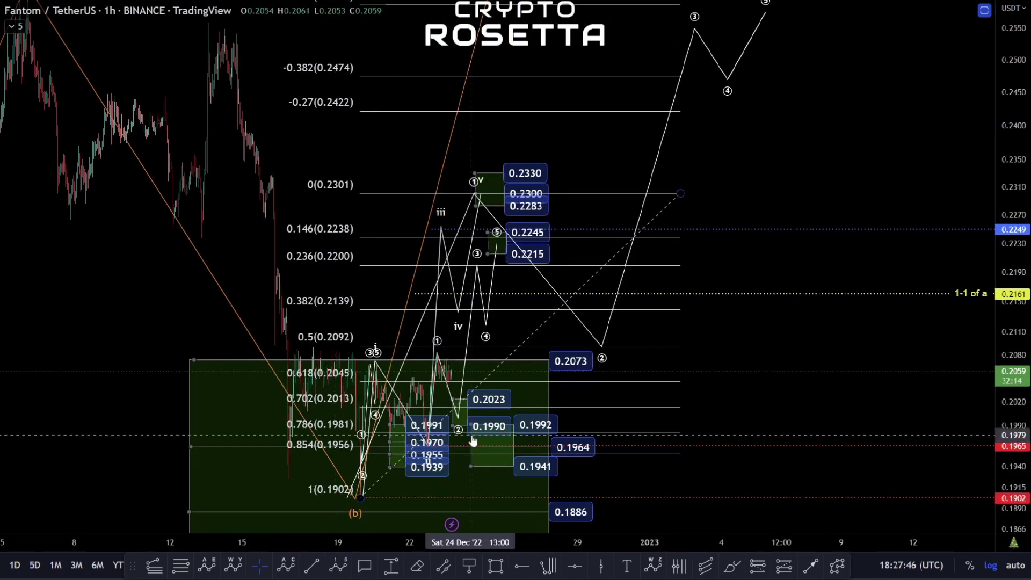
left_click(597, 408)
left_click(729, 386)
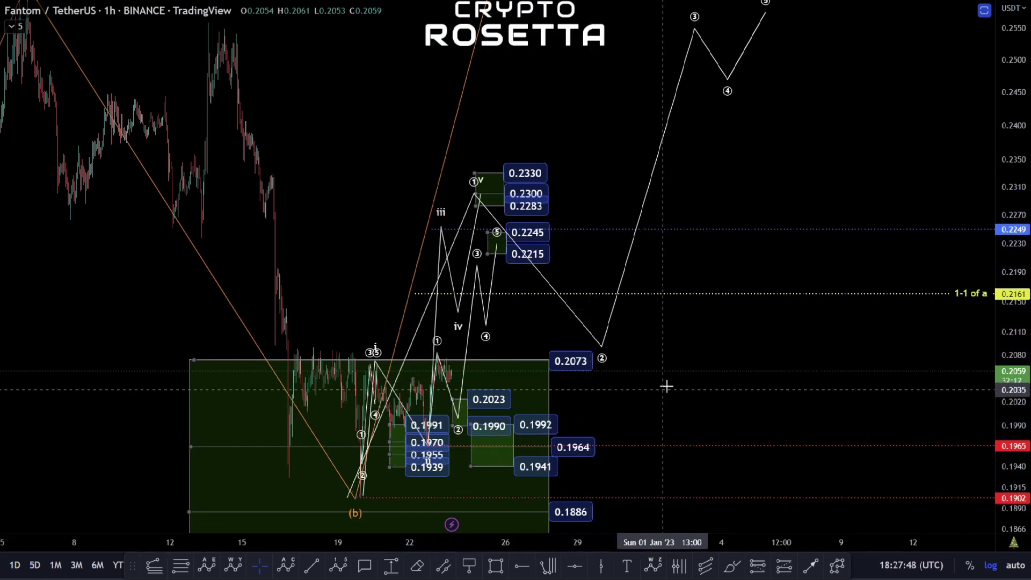
Draw a trend-based Fibonacci extension from the (b) low at 0.1902 through circled wave 1 at 0.2301 to circled wave 2 at 0.2091.
left_click_drag(780, 347, 695, 355)
left_click(154, 566)
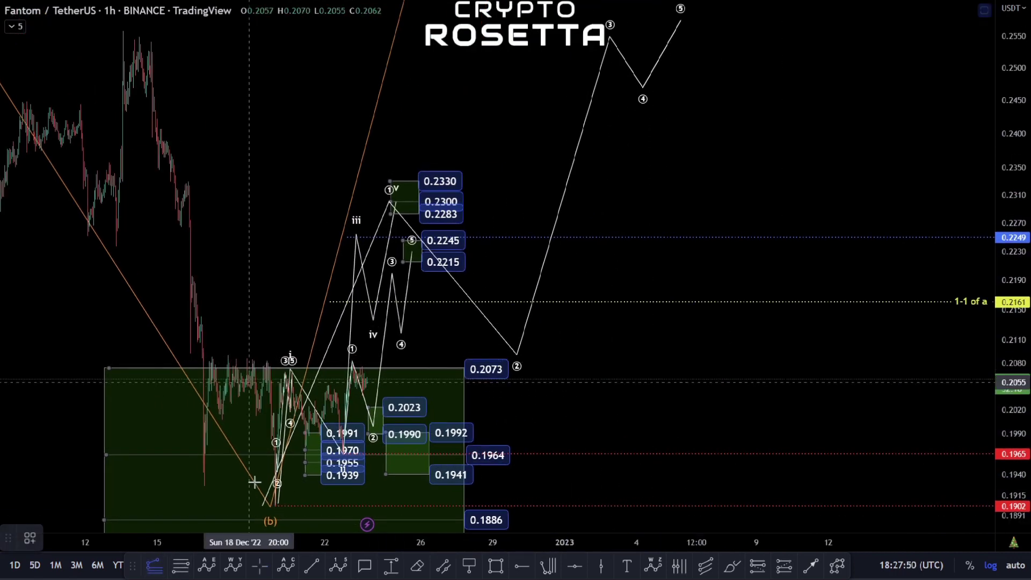
left_click(275, 506)
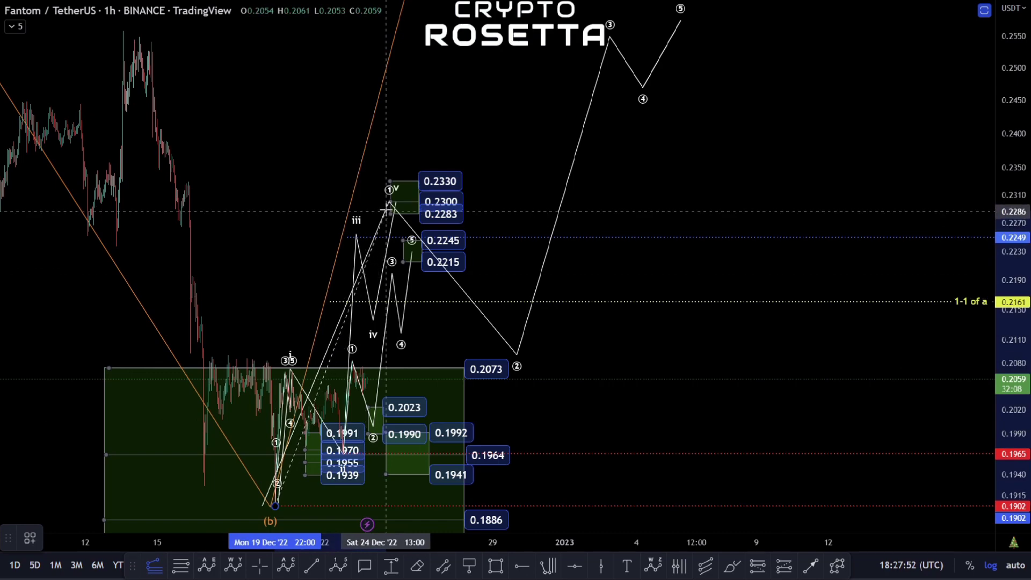
left_click(386, 201)
left_click(711, 344)
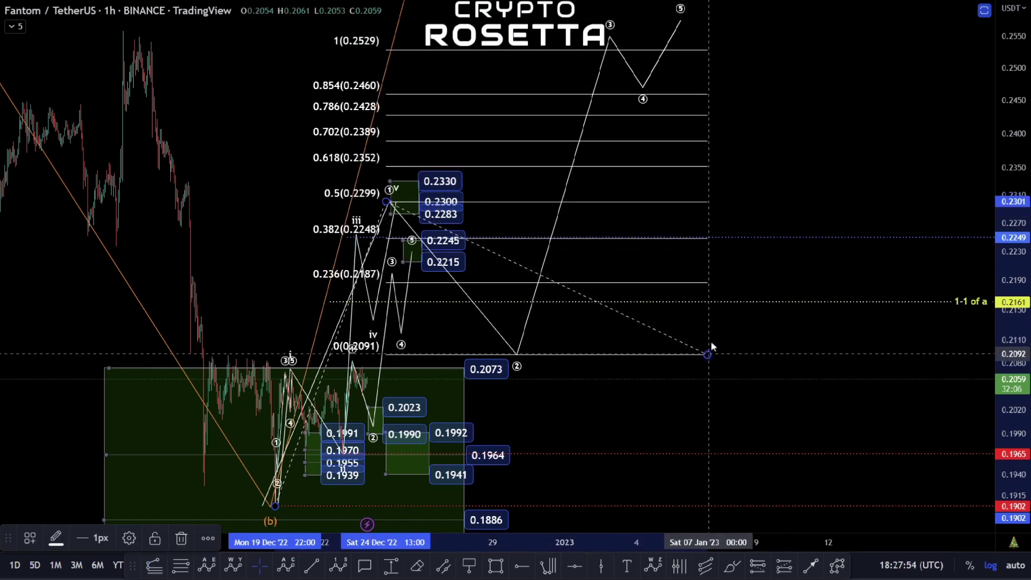
Move the larger circled wave 3 to about 0.2850, wave 4 to the extension's 1 level at 0.2529, and wave 5 to about 0.3020.
left_click_drag(817, 150, 810, 324)
left_click_drag(852, 197, 837, 289)
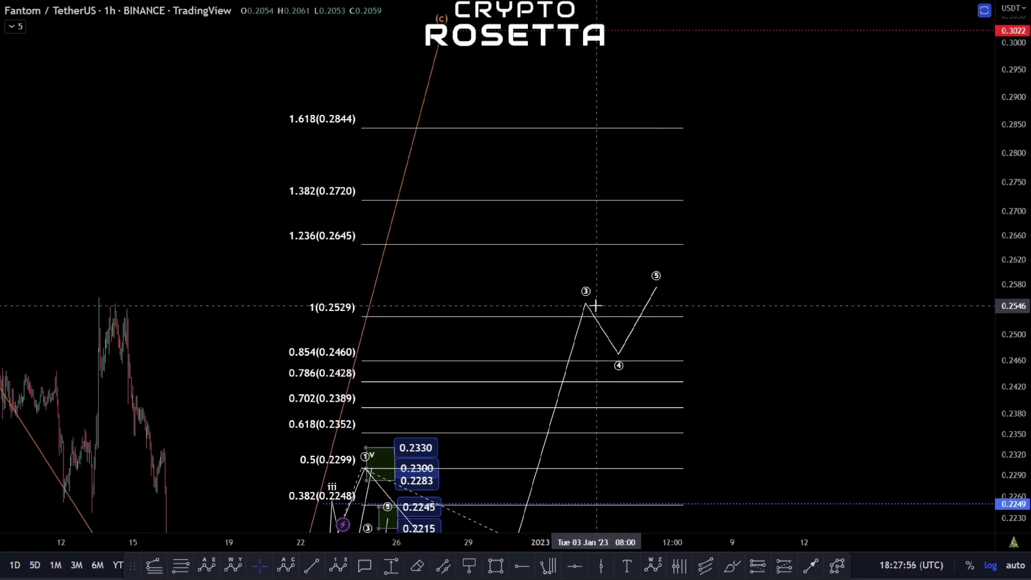
left_click_drag(585, 302, 574, 124)
mouse_move(621, 359)
left_mouse_down()
mouse_move(661, 278)
mouse_move(675, 317)
mouse_move(756, 80)
mouse_move(754, 32)
left_mouse_up()
left_click_drag(744, 210, 674, 212)
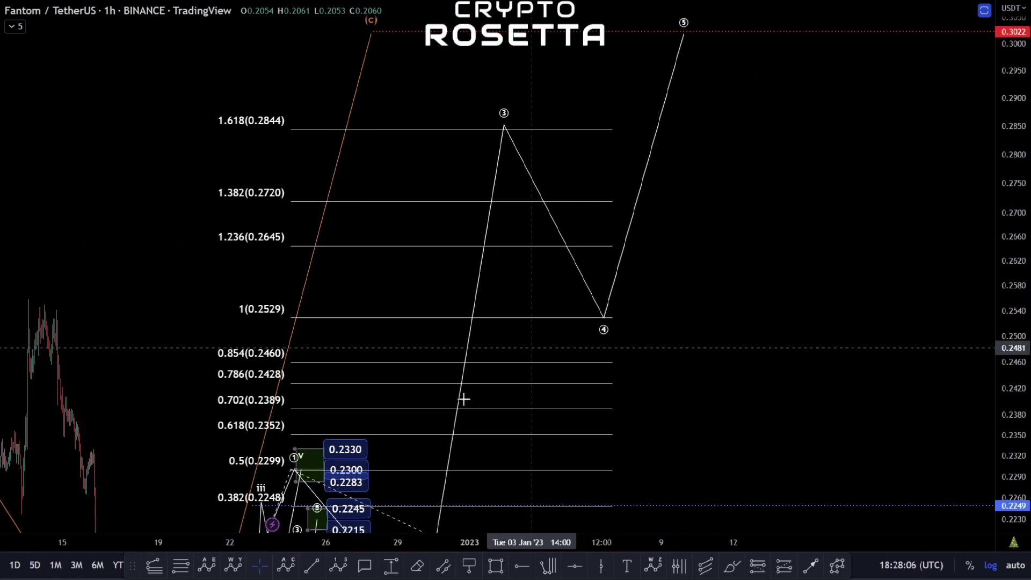
Draw a Fibonacci retracement from near the larger circled wave 3 high at 0.2857 down to the circled wave 4 low at 0.2527.
left_click(464, 123)
left_click(725, 321)
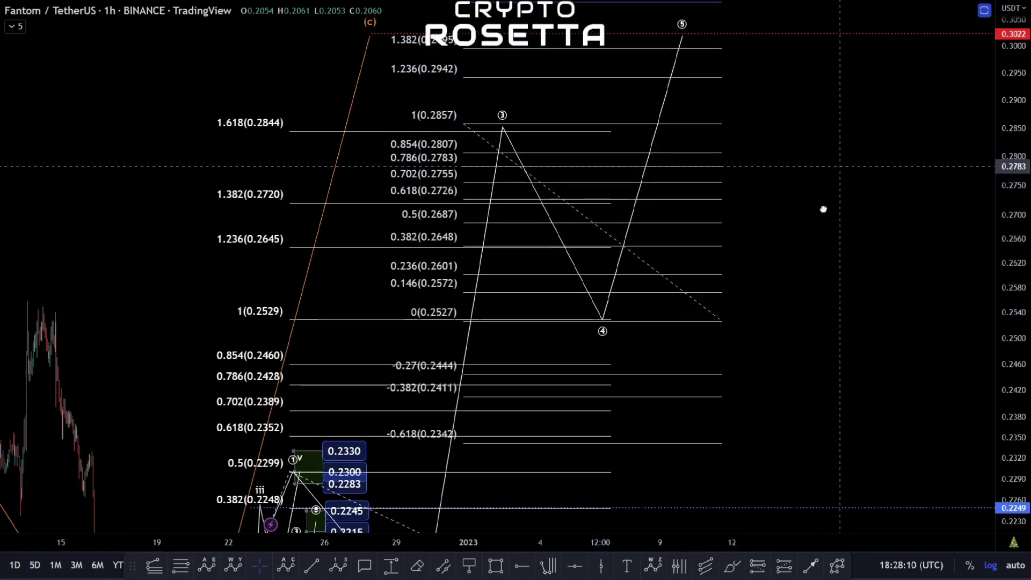
left_click_drag(823, 209, 823, 292)
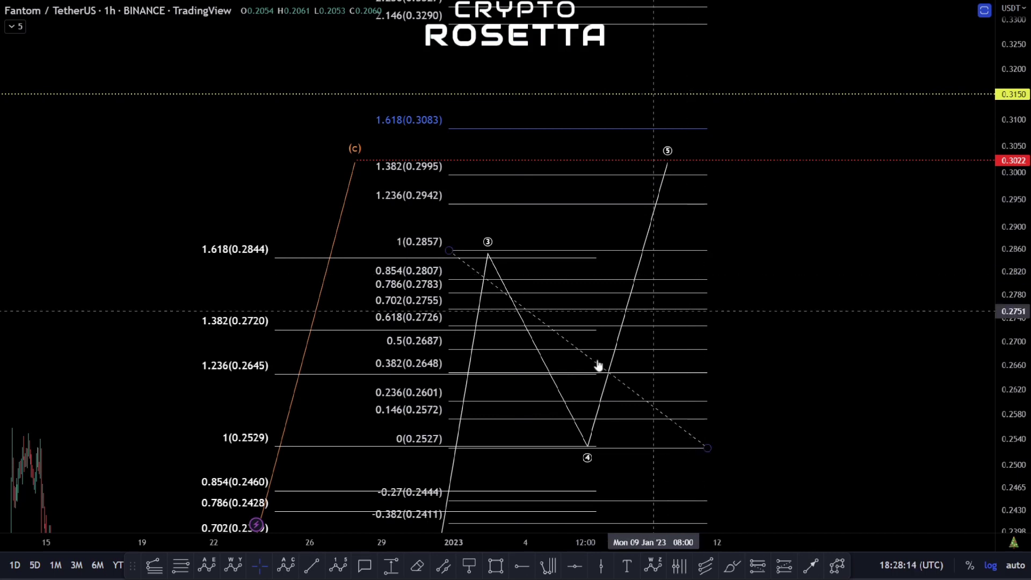
Draw a green target box around the larger circled wave 5 from the 1.618 to 1.236 levels, labelling its edges 0.3083 and 0.2940.
left_click(495, 565)
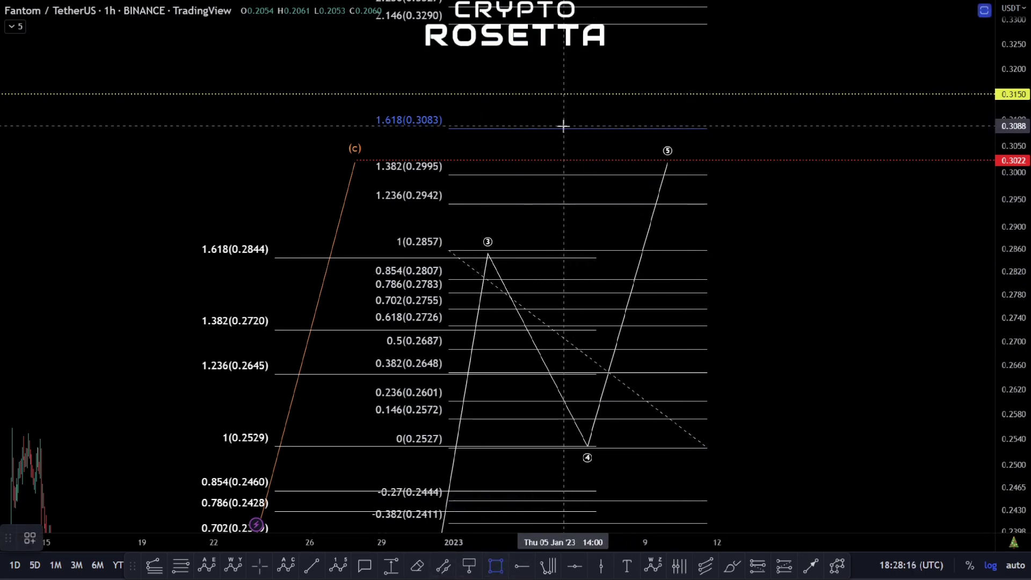
left_click_drag(561, 128, 706, 205)
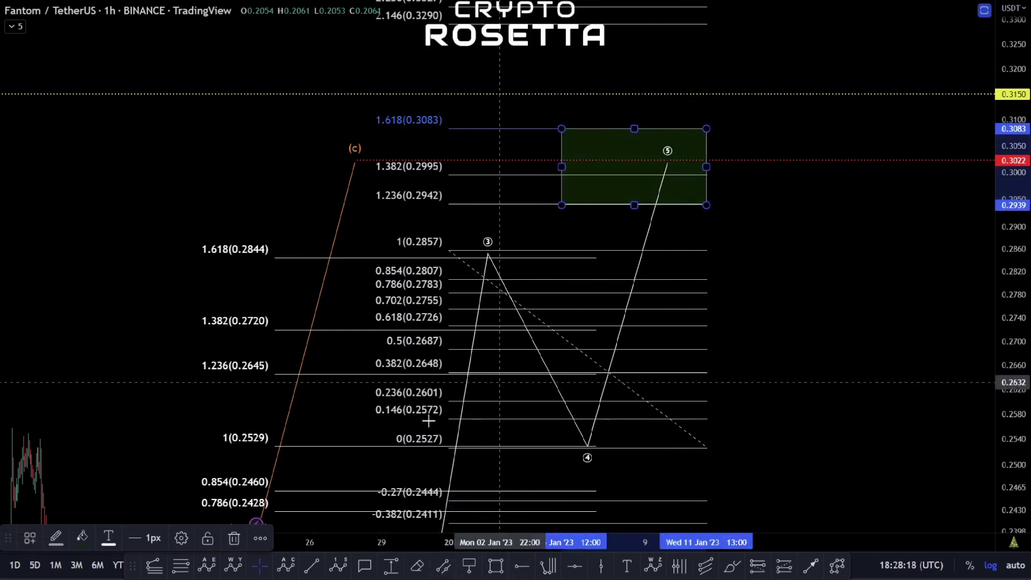
left_click(469, 565)
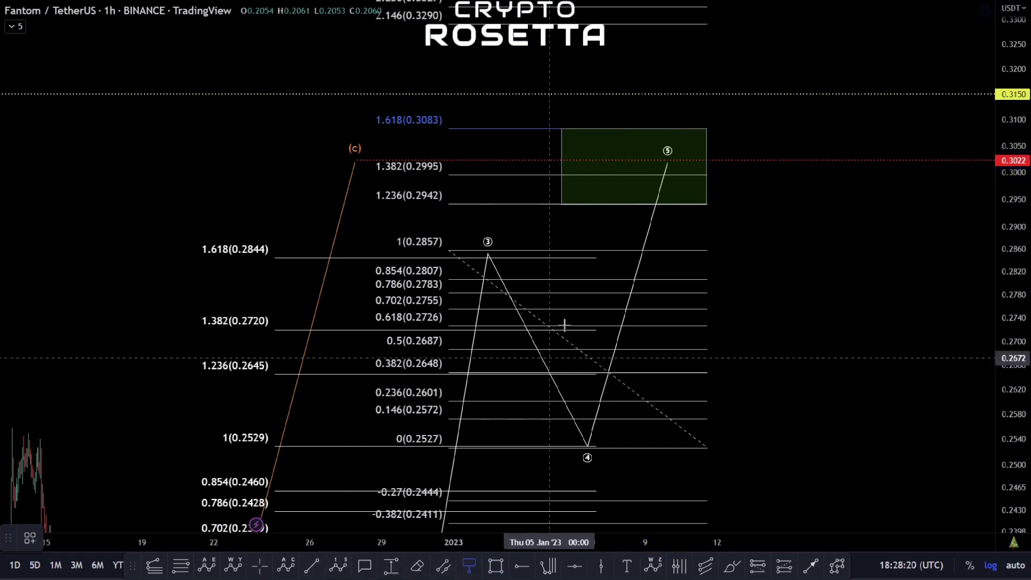
mouse_move(577, 128)
left_mouse_down()
mouse_move(720, 128)
mouse_move(713, 205)
left_mouse_up()
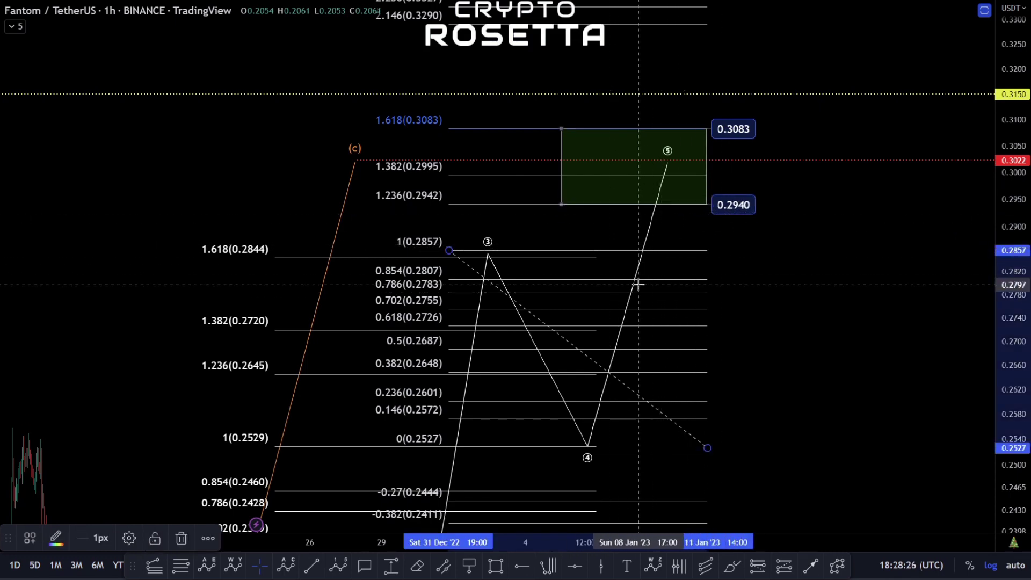
Delete the Fibonacci retracement drawn between the larger circled waves 3 and 4.
key("Delete")
left_click_drag(392, 299, 538, 240)
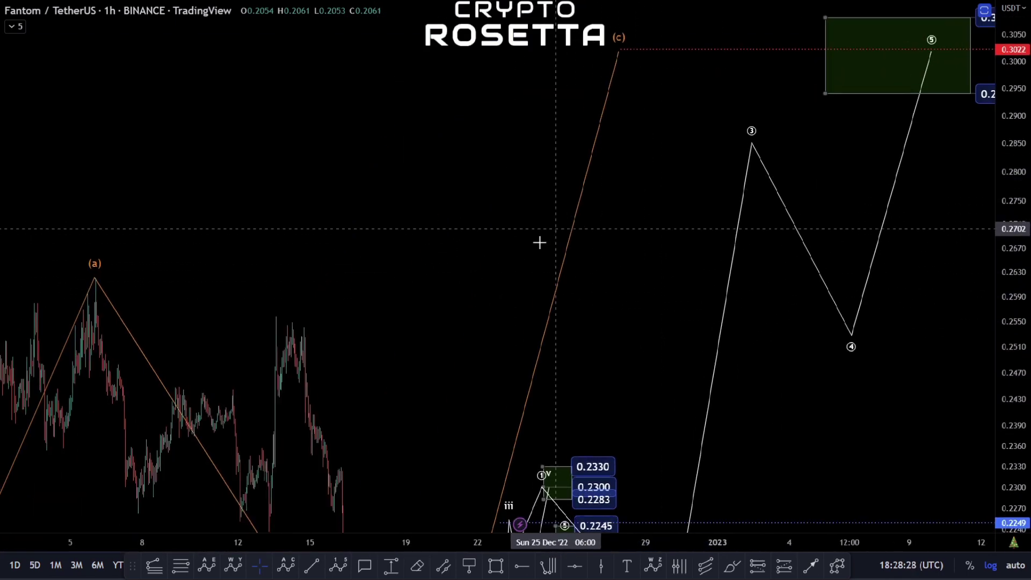
scroll(523, 258, "down", 3)
Check the overall (a)-(b)-(c) structure on the 4-hour interval with a compressed price scale, and return to the 1-hour interval.
type("4h")
key("Return")
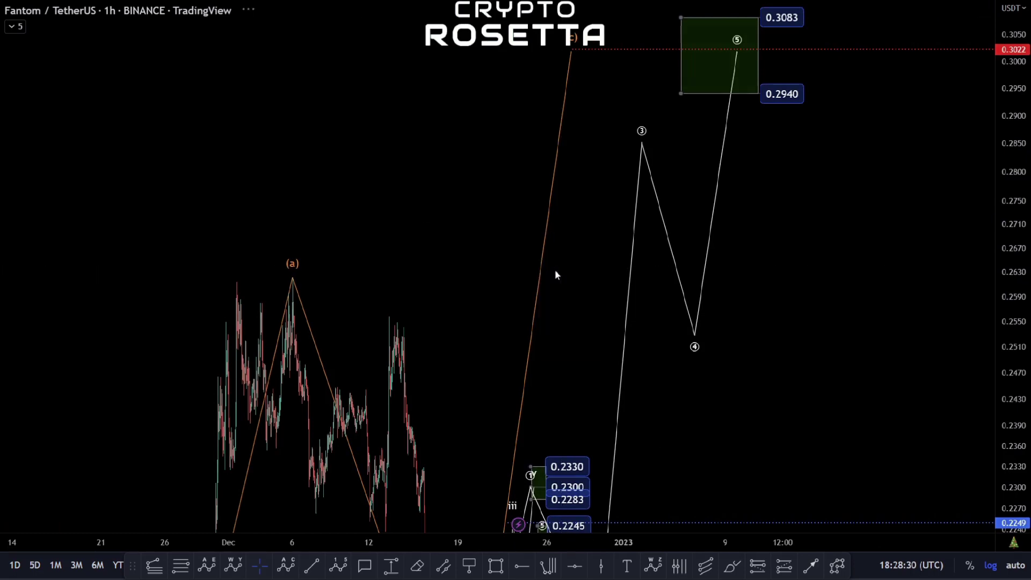
left_click_drag(1001, 226, 978, 252)
left_click_drag(685, 189, 687, 205)
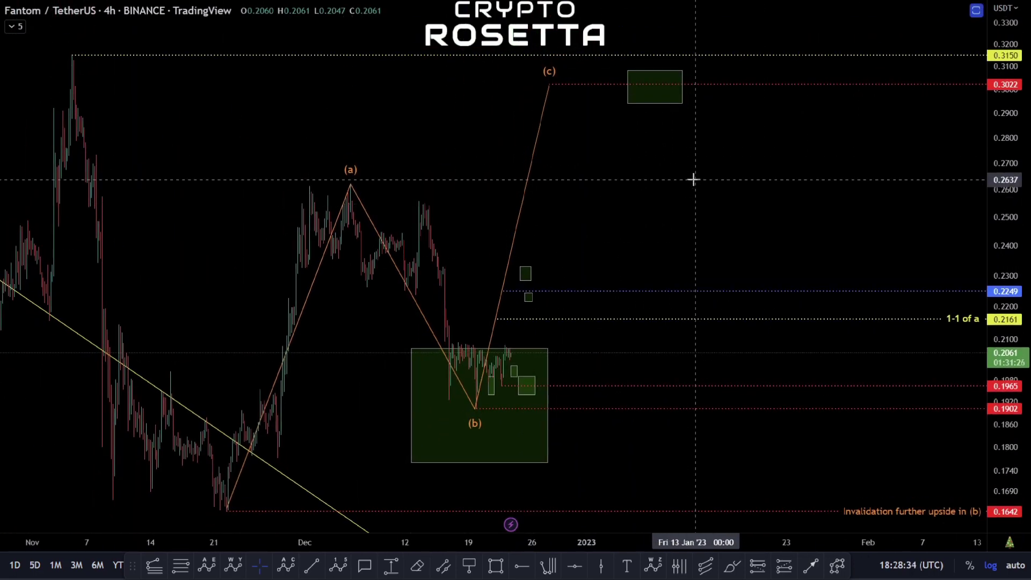
type("1")
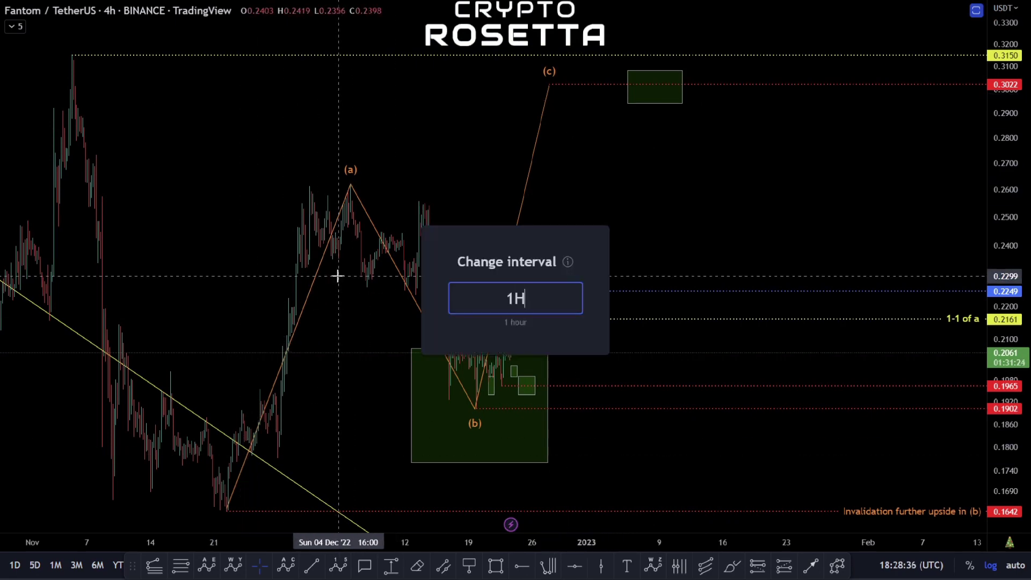
type("H")
key("Return")
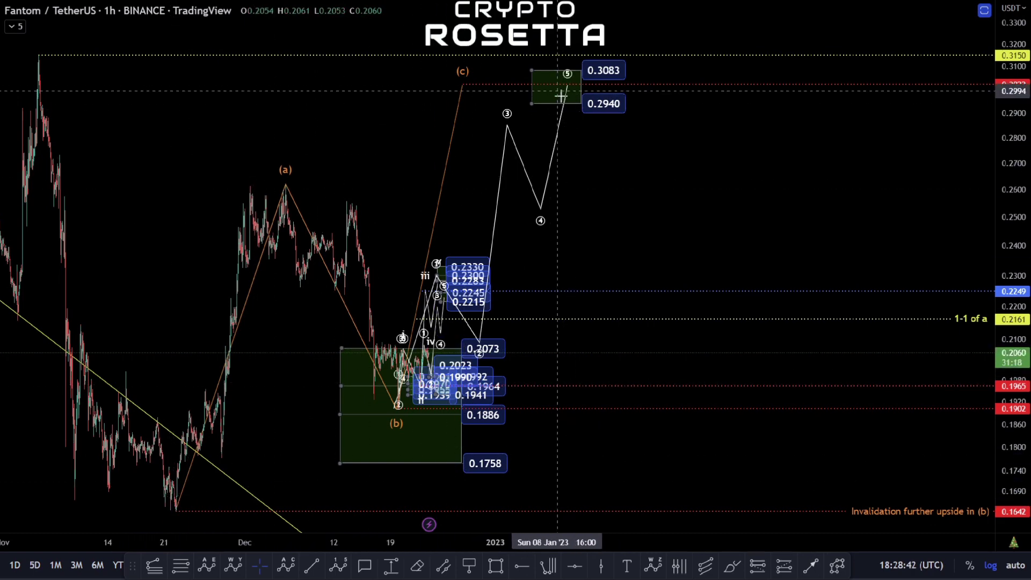
Examine the projected five-wave path from the (b) low to the green target box, including the smaller subwaves.
scroll(396, 466, "up", 3)
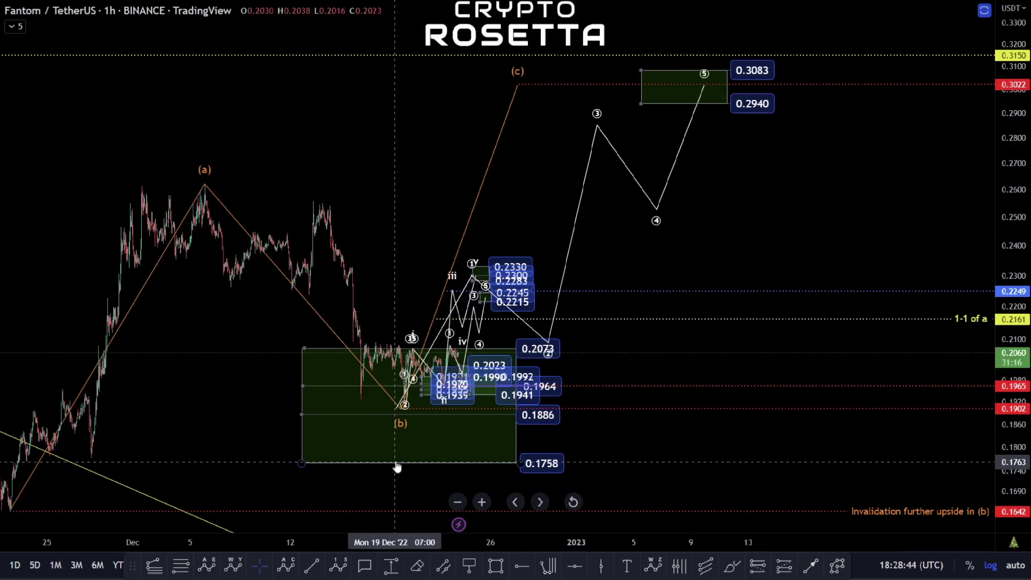
scroll(396, 466, "down", 3)
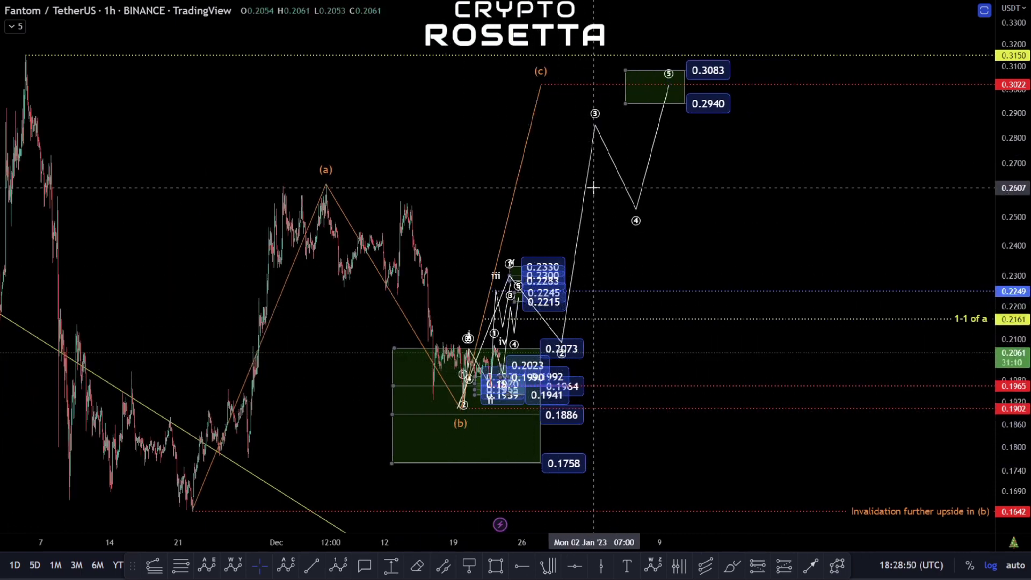
scroll(483, 414, "up", 3)
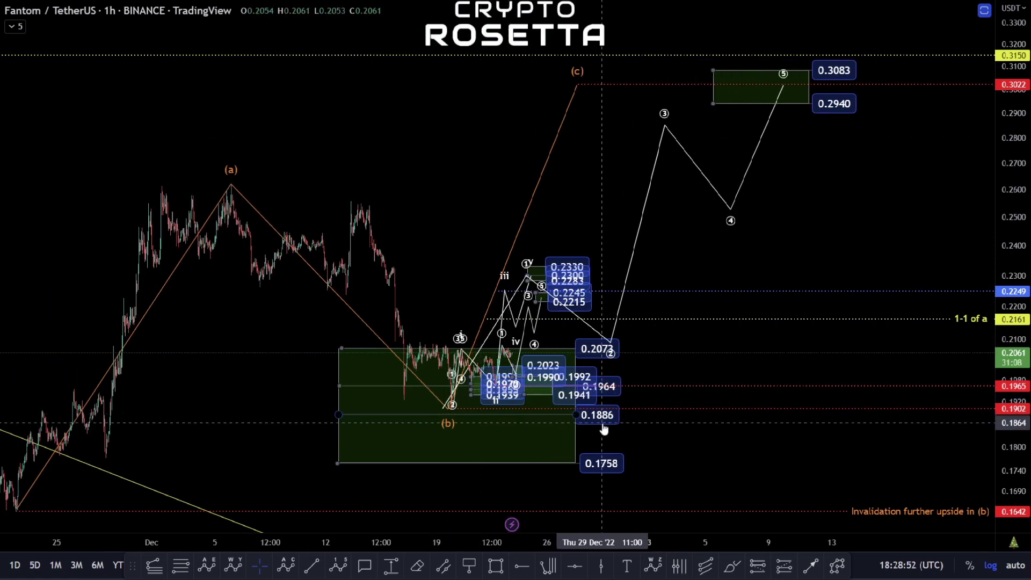
scroll(604, 428, "up", 3)
scroll(978, 387, "up", 2)
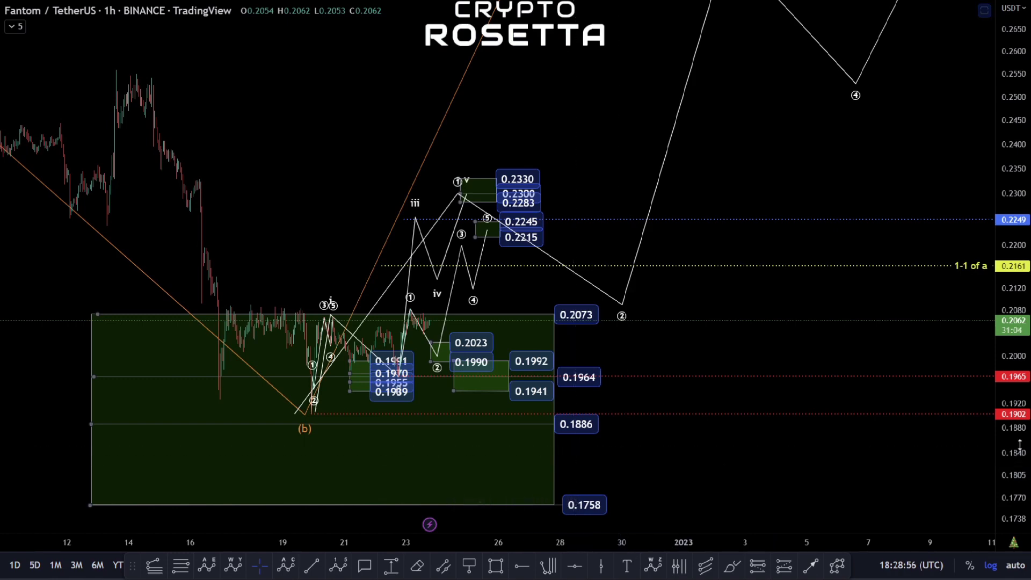
left_click_drag(661, 379, 661, 513)
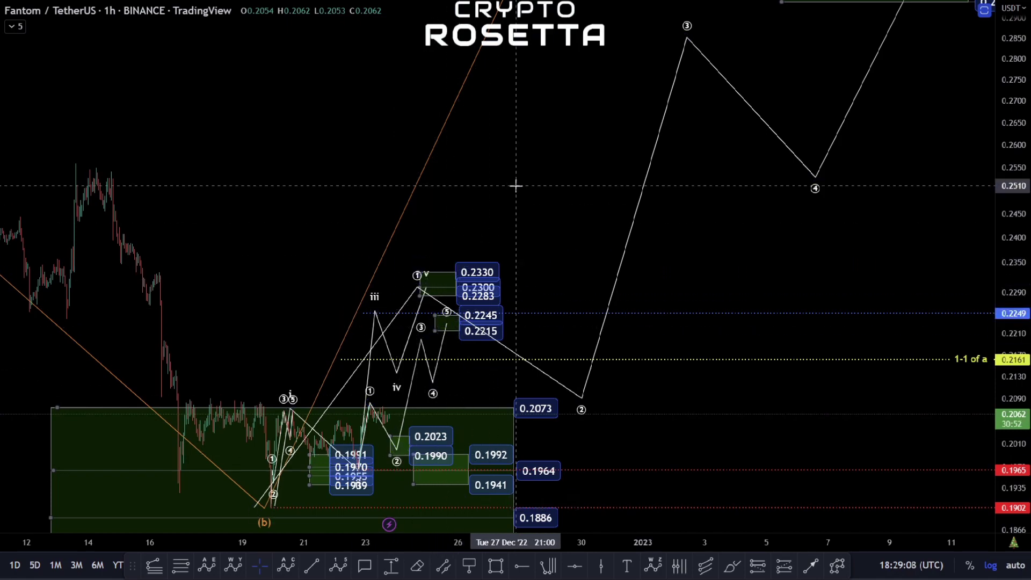
Place a red horizontal ray at the wave (a) high at 0.2620.
scroll(511, 200, "down", 3)
left_click_drag(510, 200, 628, 230)
scroll(621, 288, "down", 2)
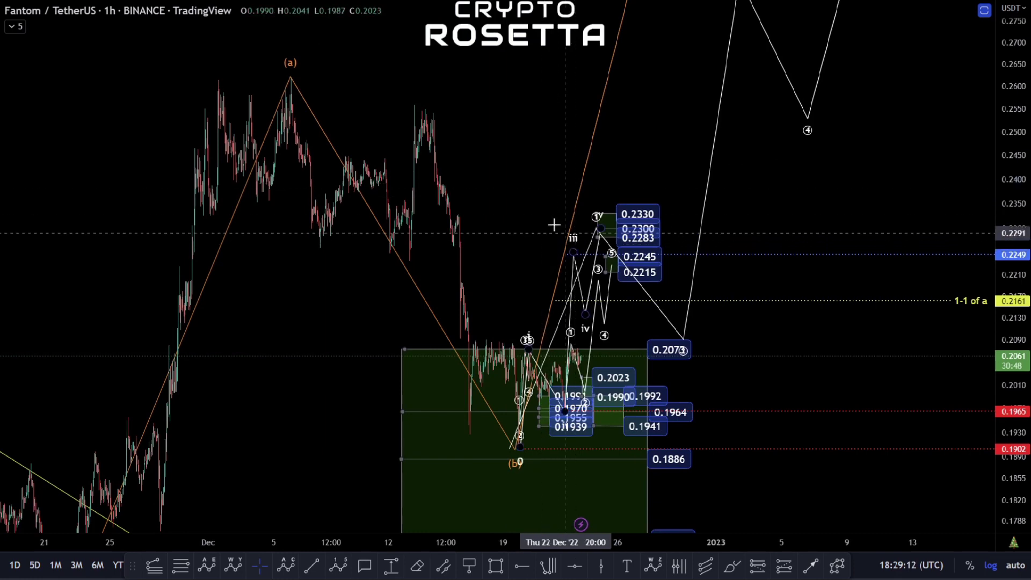
key("alt+h")
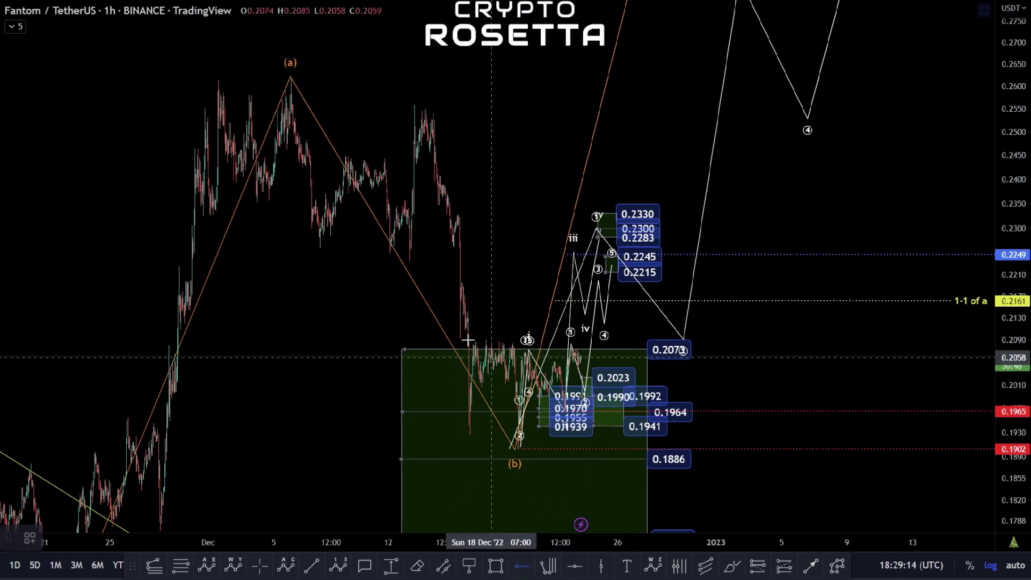
left_click(290, 76)
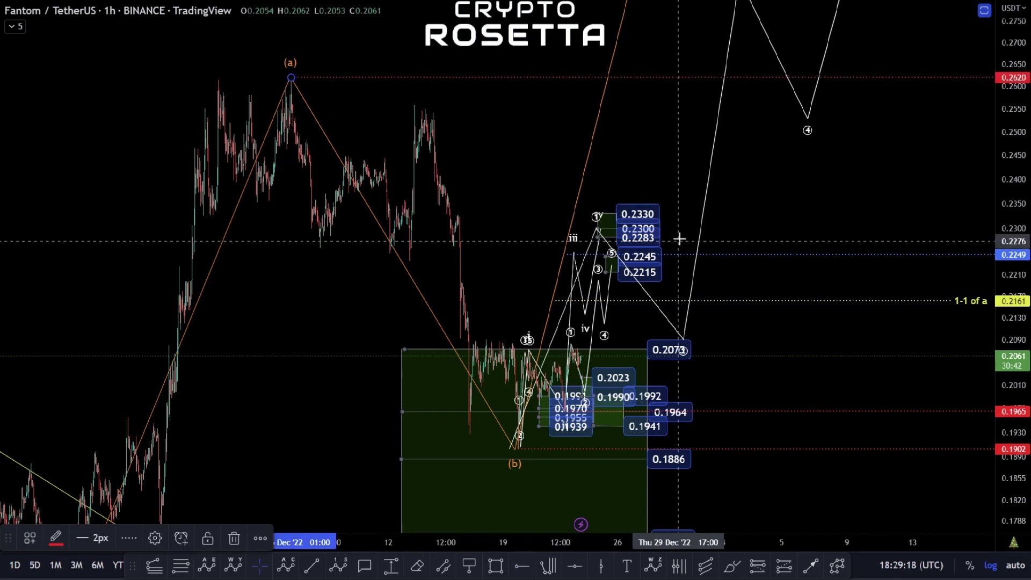
Delete the horizontal ray starting at the 13 December swing high.
left_click_drag(889, 184, 786, 235)
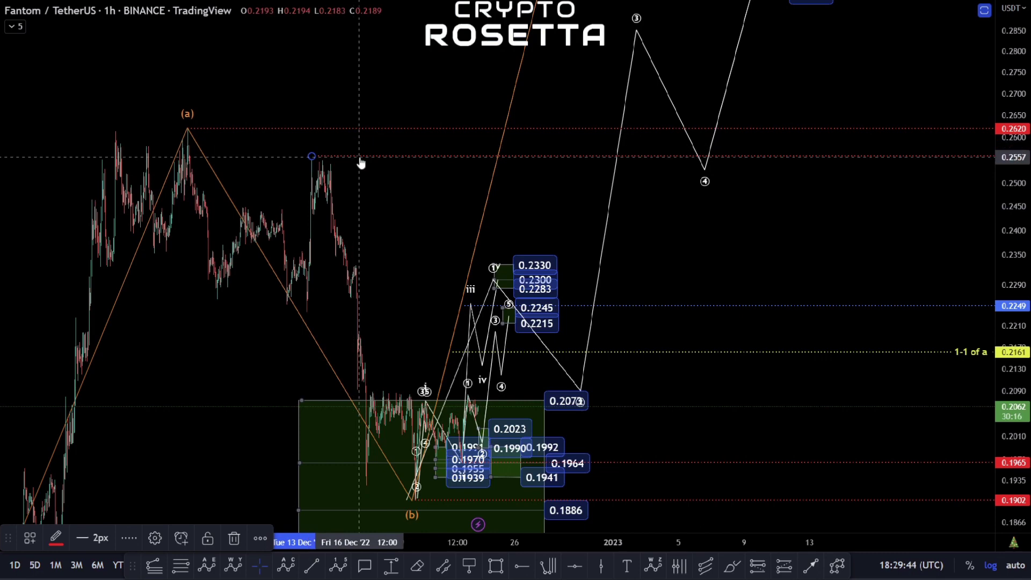
key("Delete")
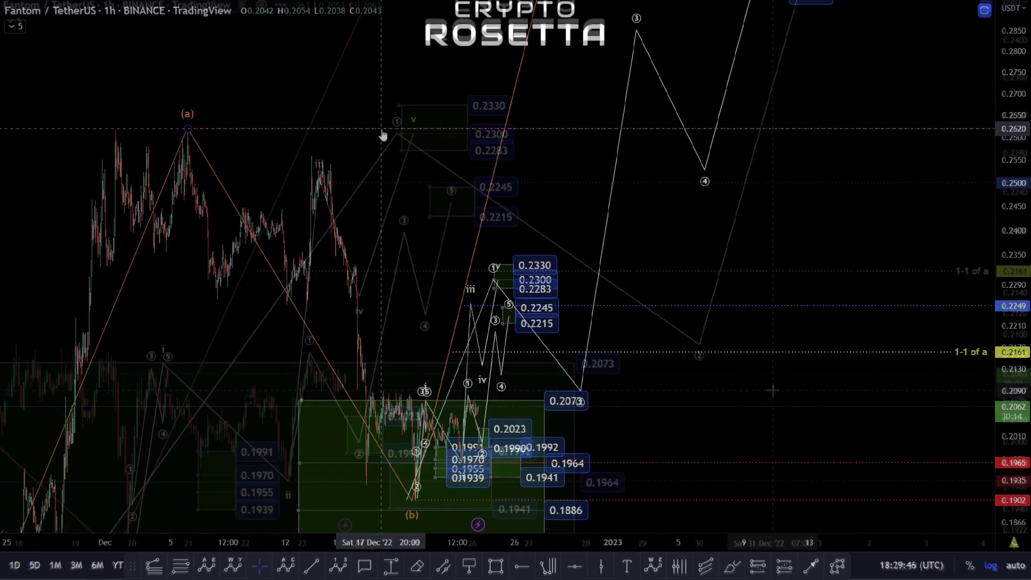